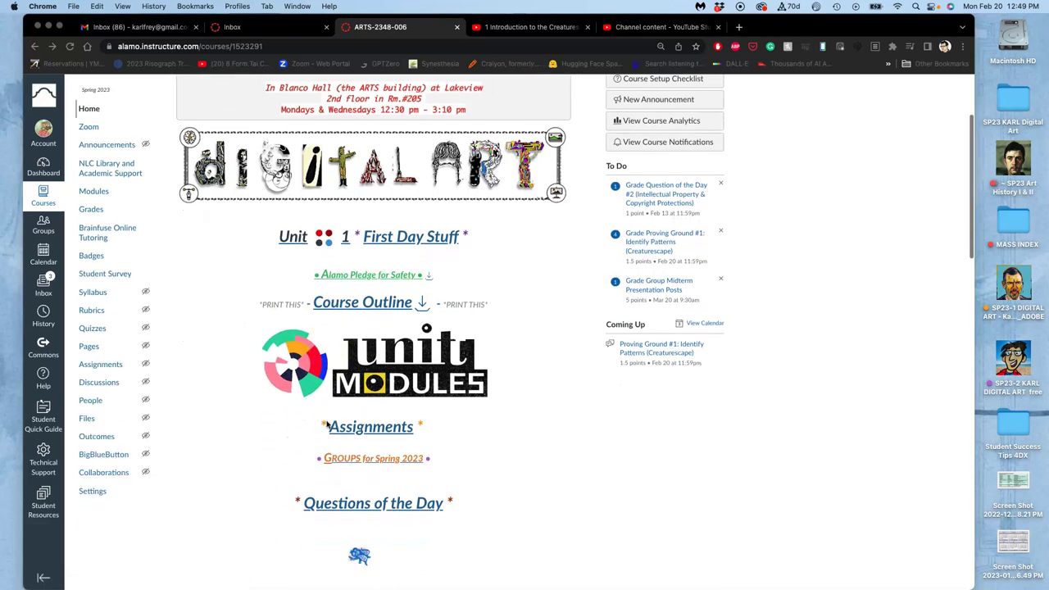
Open the Proving Ground #1 (creature in landscape) posting page from the course's Assignments page and review its past student example.
{"action": "left_click", "coordinate": [361, 430]}
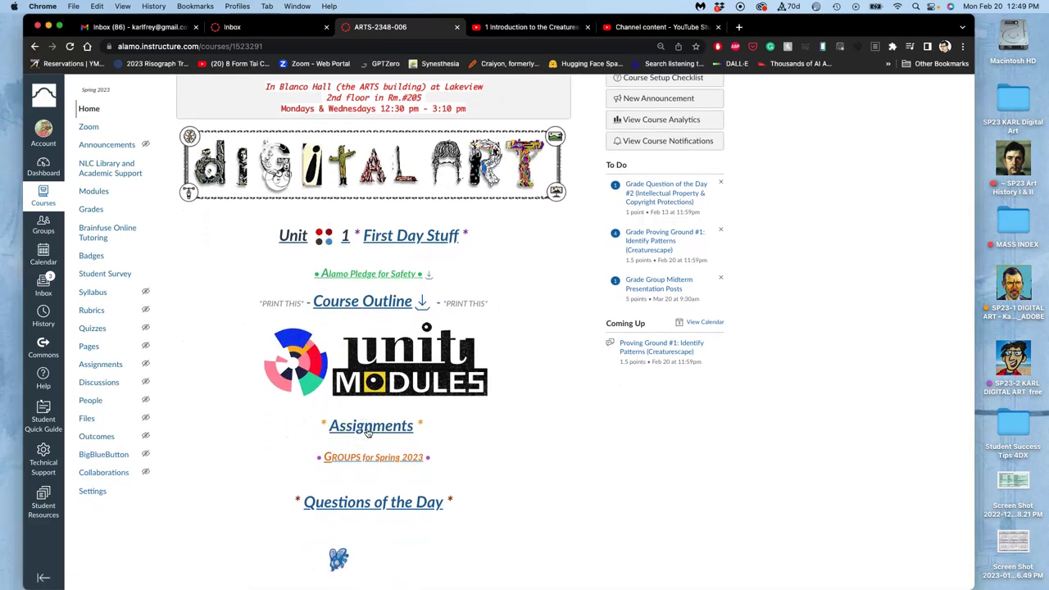
{"action": "left_click", "coordinate": [368, 431]}
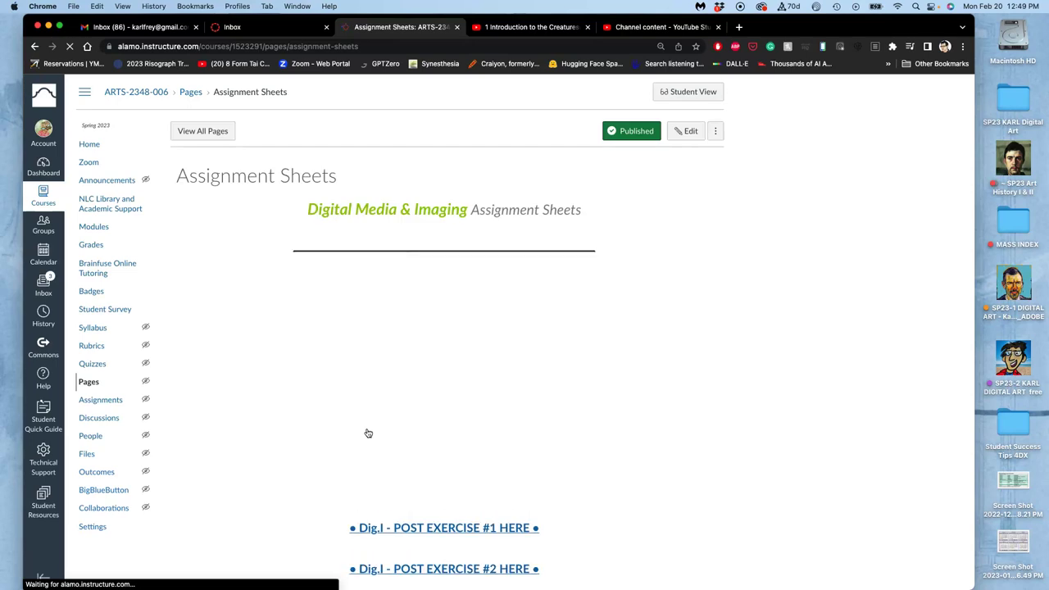
{"action": "scroll", "coordinate": [368, 433], "scroll_direction": "down", "scroll_amount": 5}
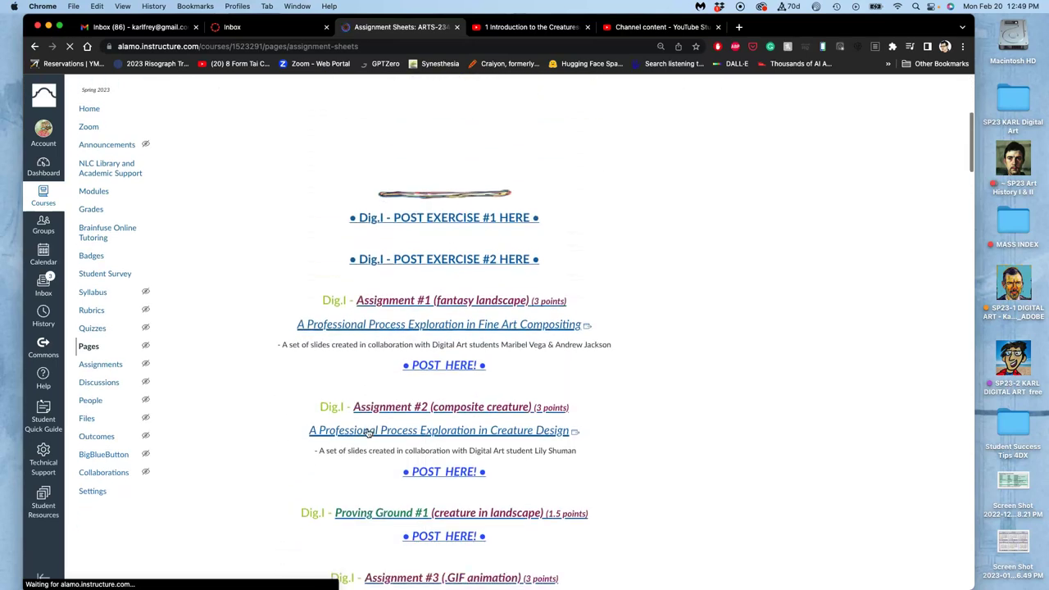
{"action": "scroll", "coordinate": [368, 432], "scroll_direction": "down", "scroll_amount": 3}
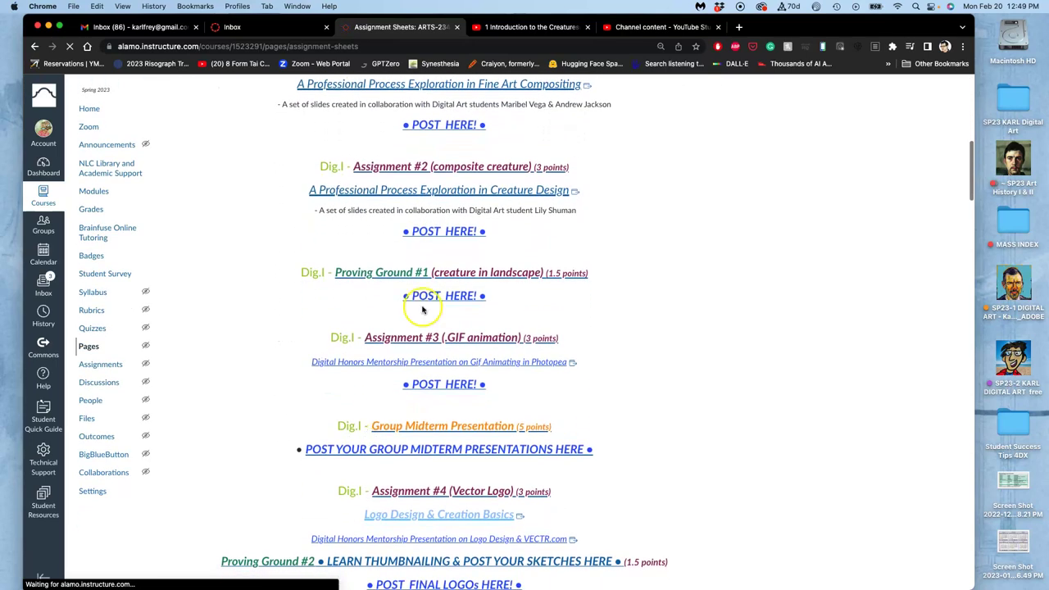
{"action": "left_click", "coordinate": [439, 302]}
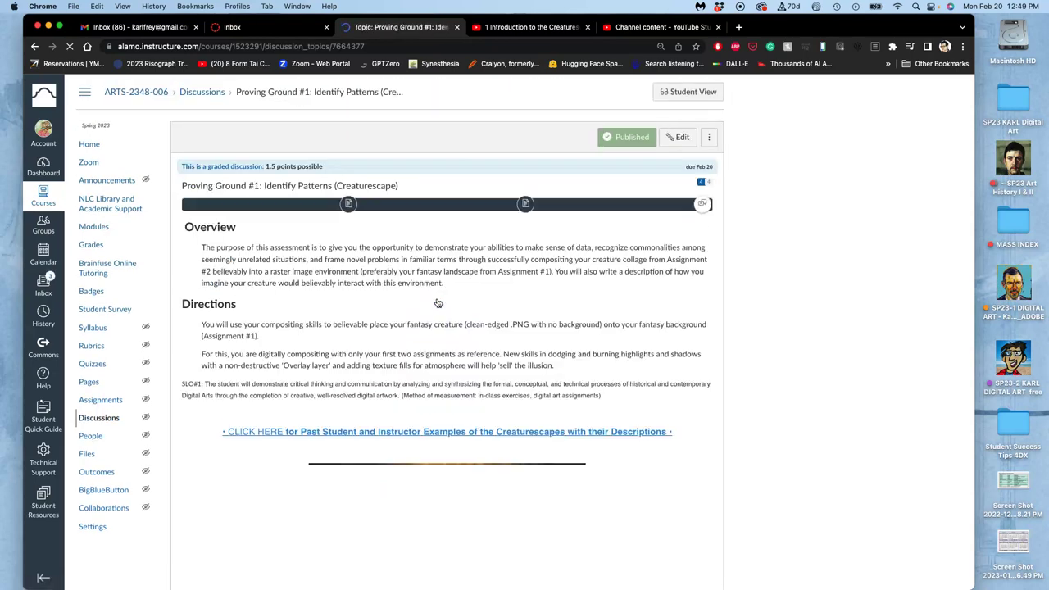
{"action": "scroll", "coordinate": [439, 304], "scroll_direction": "down", "scroll_amount": 20}
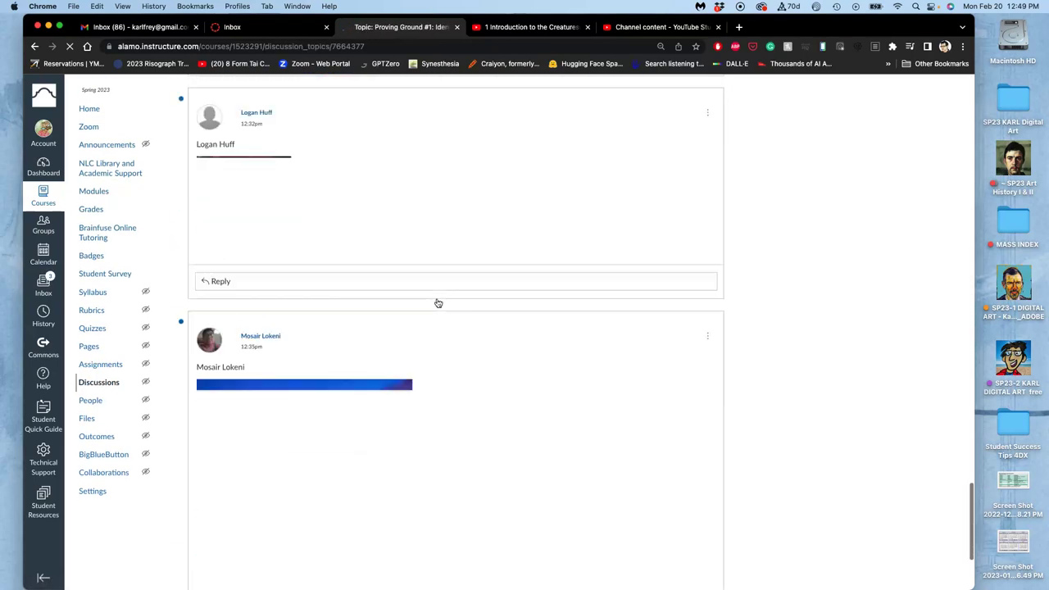
{"action": "scroll", "coordinate": [438, 303], "scroll_direction": "up", "scroll_amount": 10}
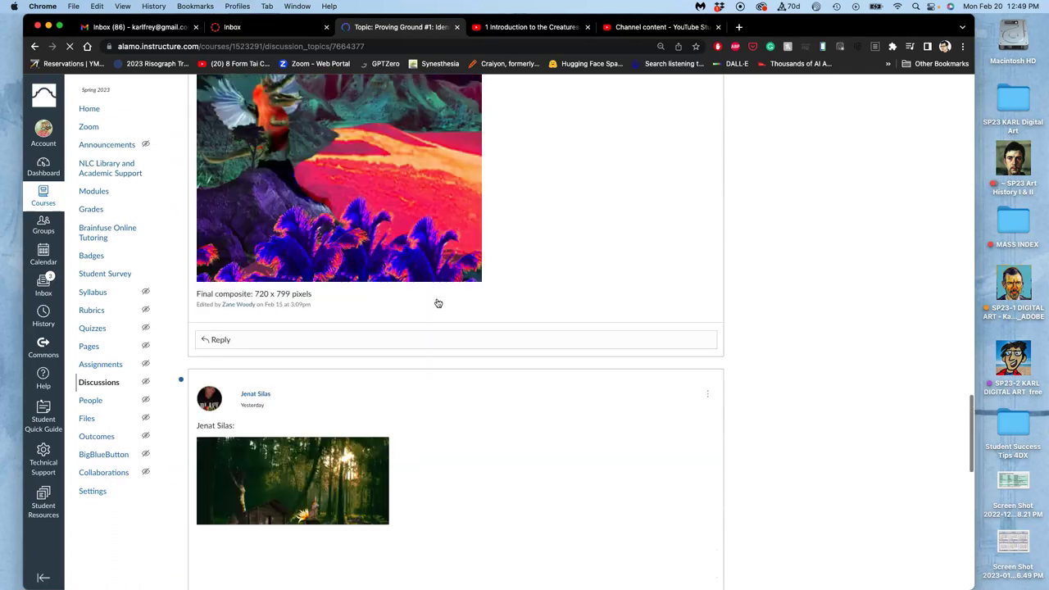
{"action": "scroll", "coordinate": [439, 303], "scroll_direction": "up", "scroll_amount": 5}
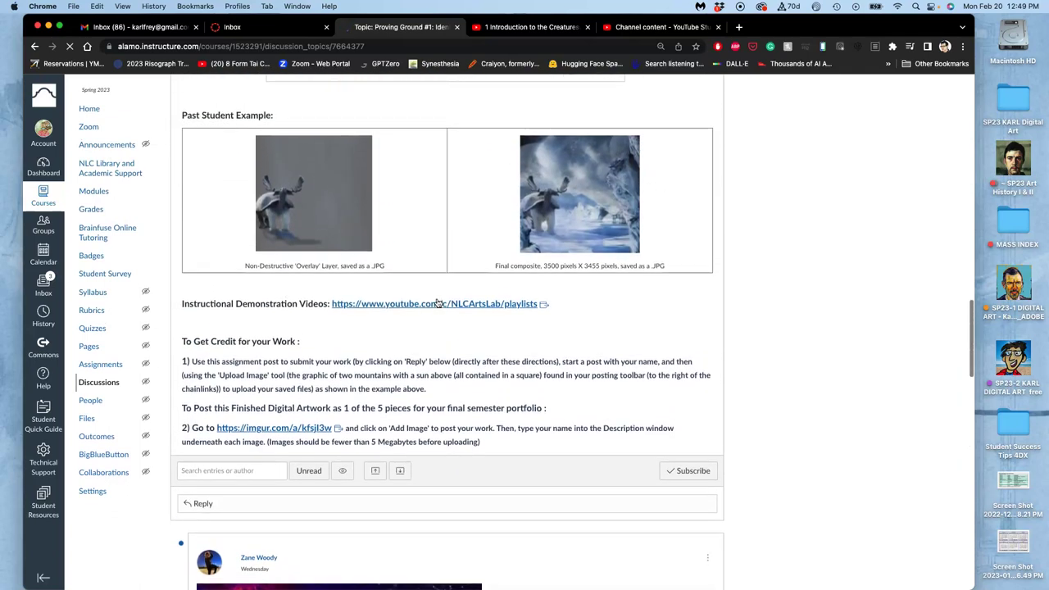
{"action": "scroll", "coordinate": [438, 303], "scroll_direction": "up", "scroll_amount": 1}
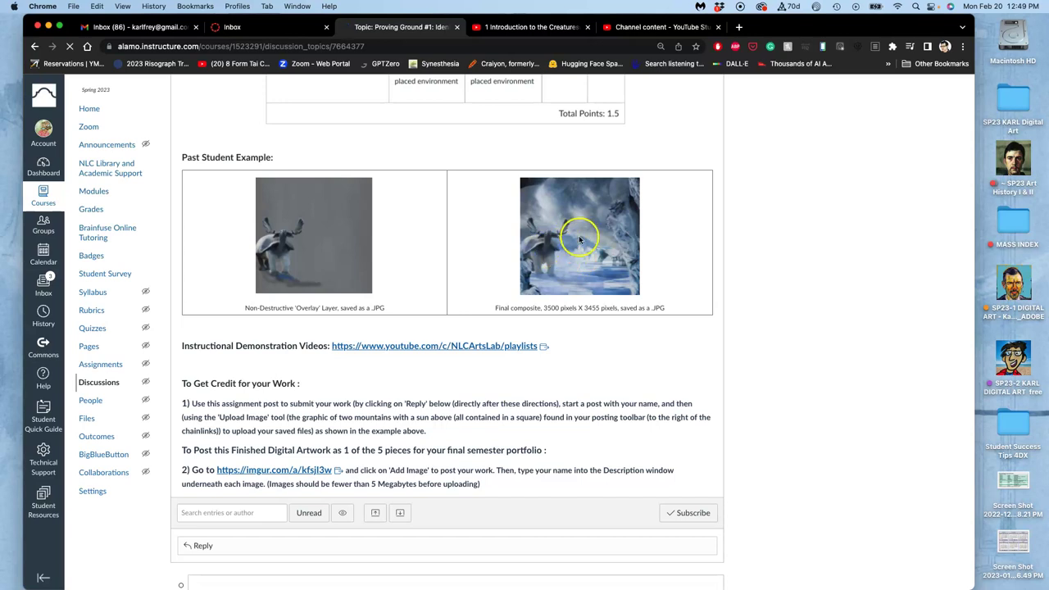
Open the Proving Ground #1 folder in Finder and move its window to the side, clear of the example images.
{"action": "double_click", "coordinate": [1013, 352]}
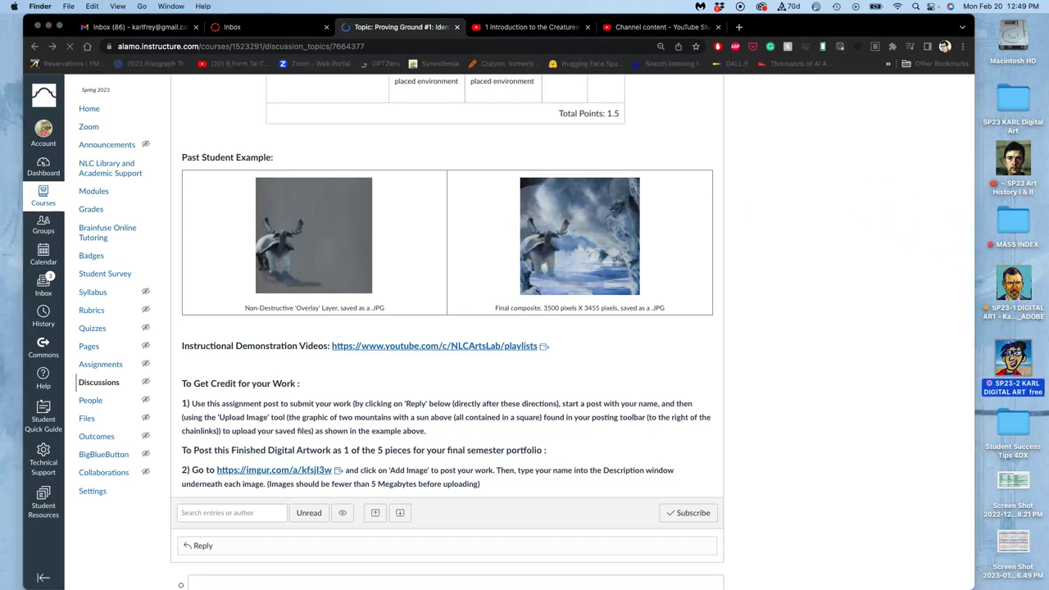
{"action": "double_click", "coordinate": [628, 195]}
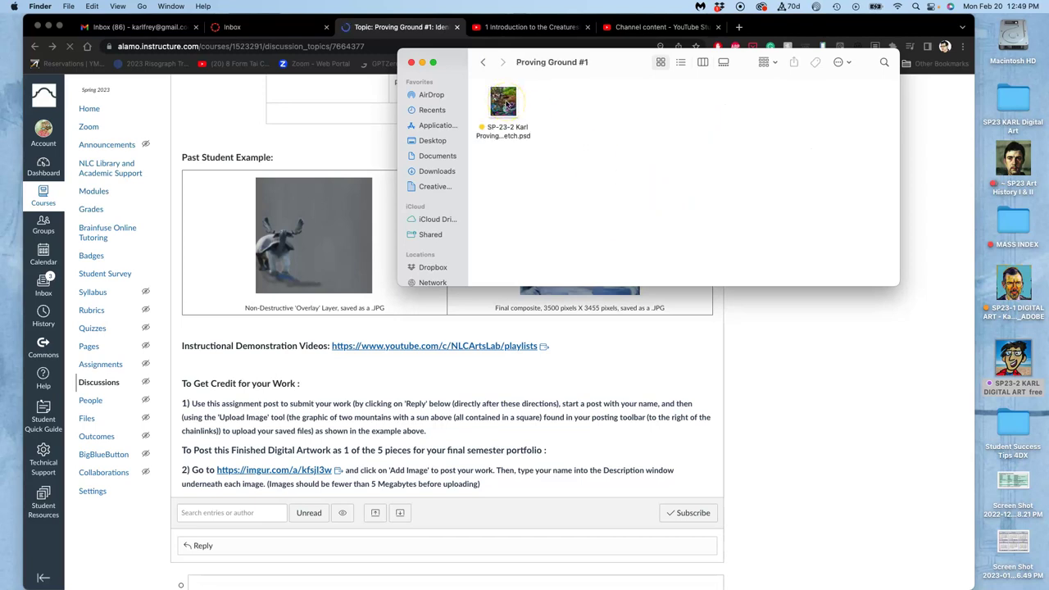
{"action": "left_click_drag", "start_coordinate": [445, 64], "coordinate": [653, 227]}
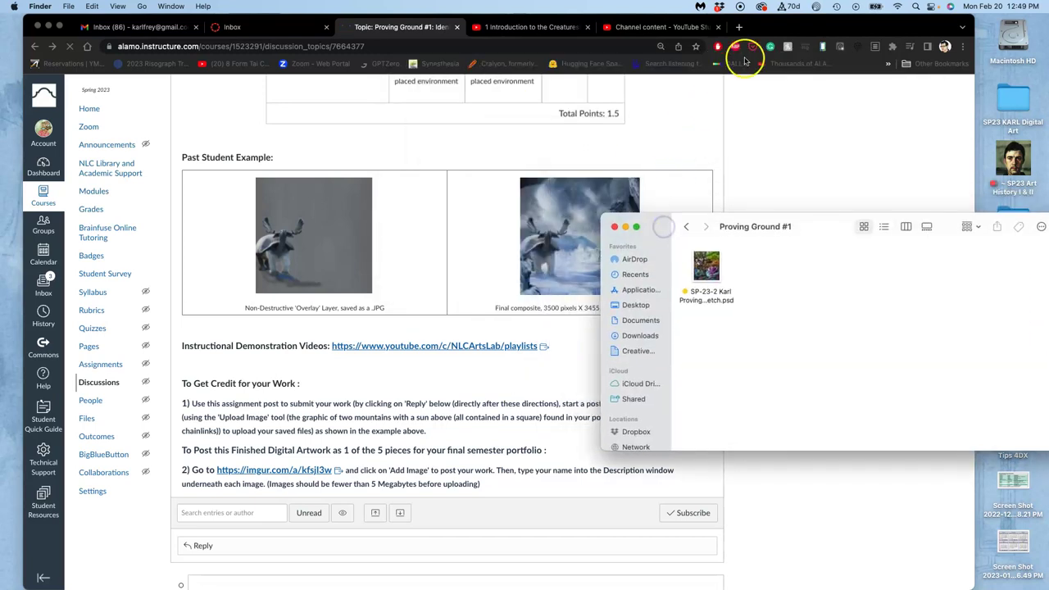
Open photopea.com in a new browser tab.
{"action": "left_click", "coordinate": [738, 27]}
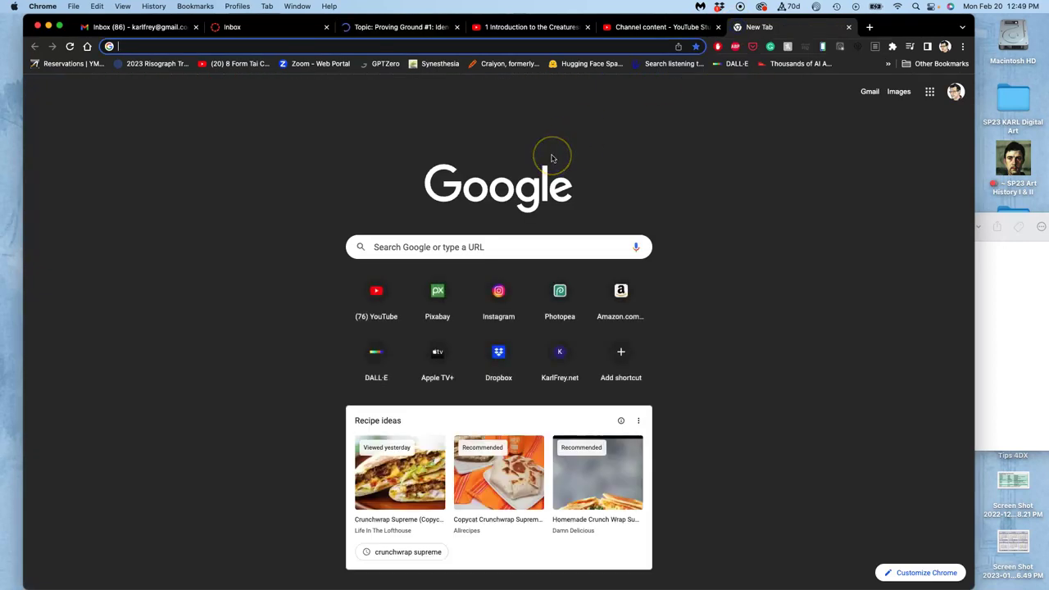
{"action": "type", "text": "photopea"}
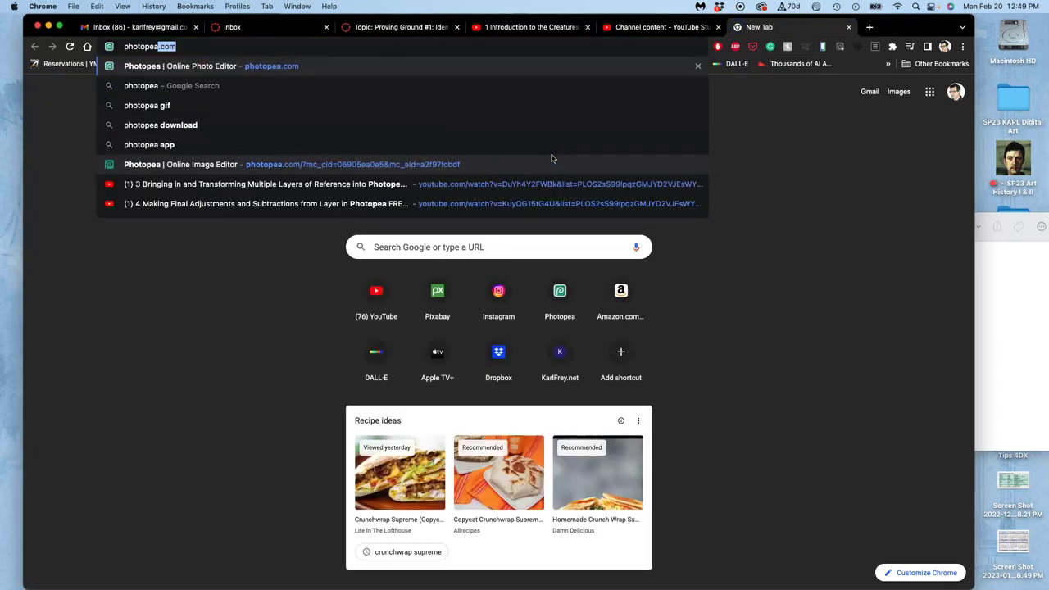
{"action": "type", "text": ".com"}
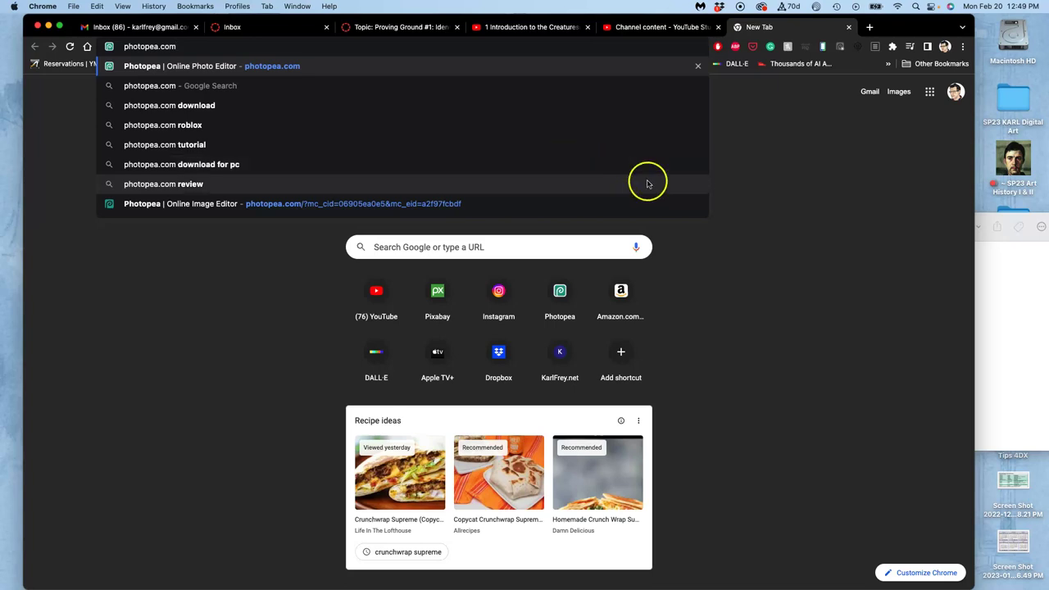
{"action": "left_click", "coordinate": [739, 168]}
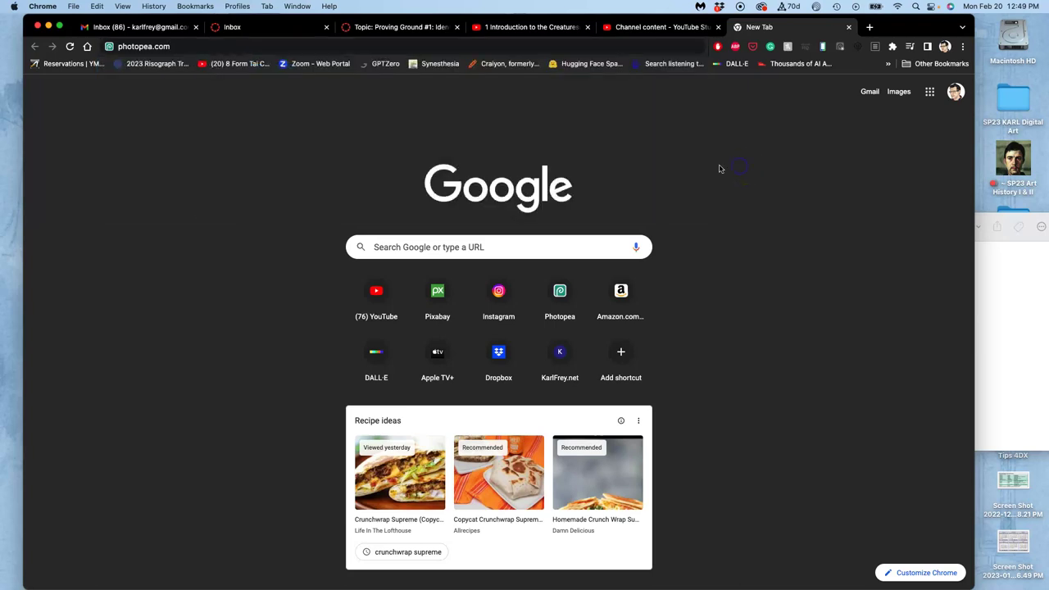
{"action": "left_click", "coordinate": [229, 45]}
{"action": "key", "text": "Return"}
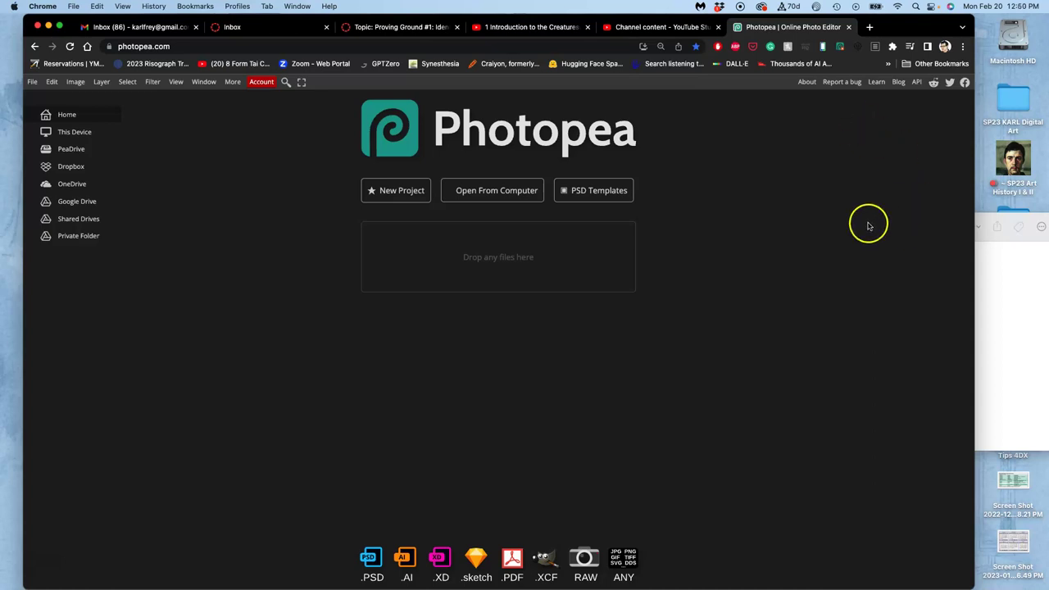
Open the Proving Ground #1 sketch PSD from the Finder folder in Photopea.
{"action": "left_click", "coordinate": [1006, 311]}
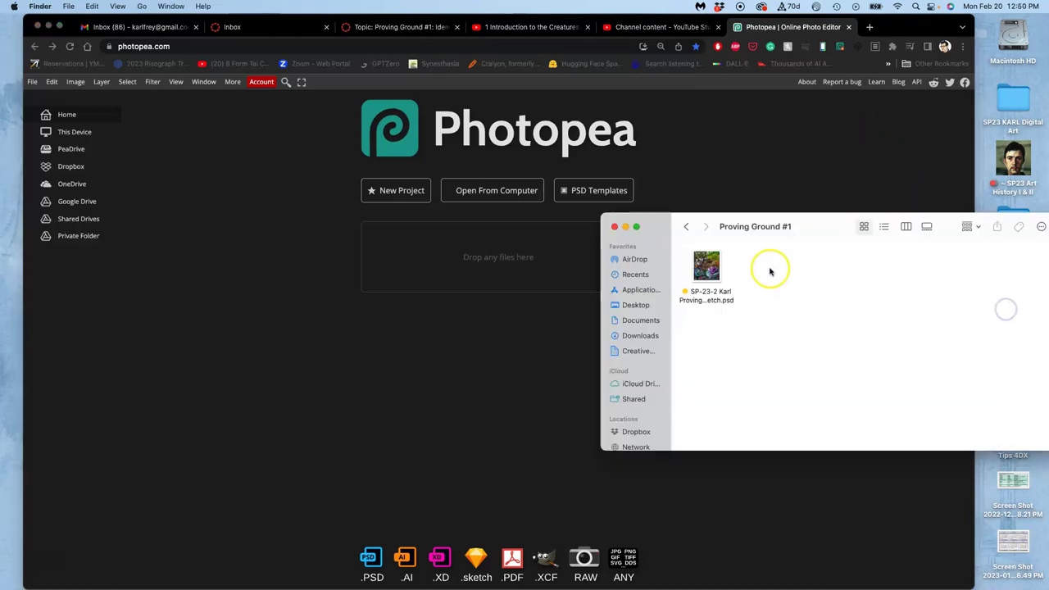
{"action": "left_click", "coordinate": [710, 264]}
{"action": "left_click_drag", "start_coordinate": [711, 264], "coordinate": [508, 260]}
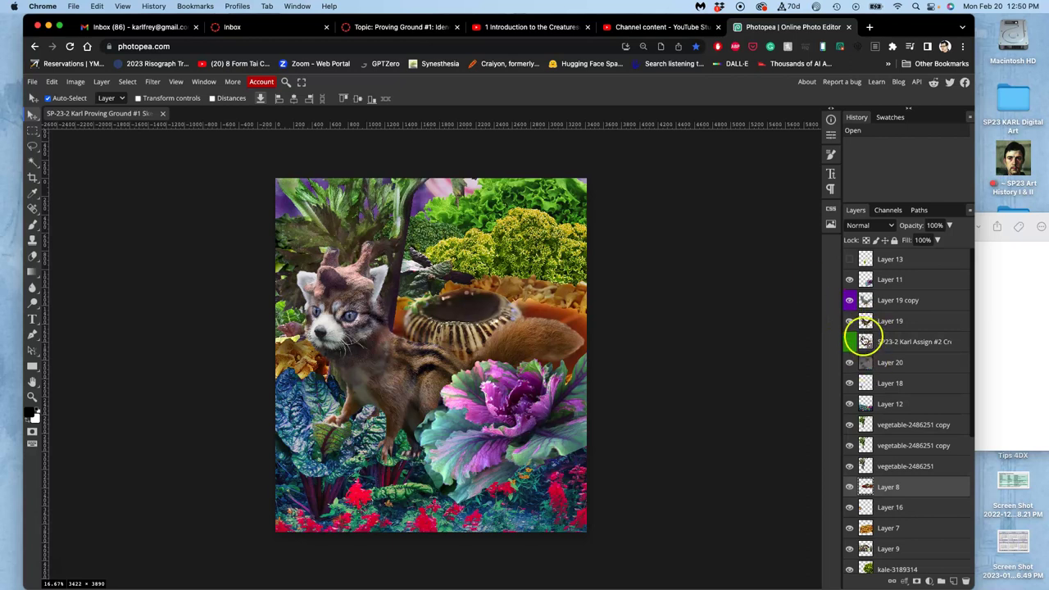
Compare the creature with and without the purple-labelled Layer 19 copy by hiding and showing that layer.
{"action": "left_click", "coordinate": [850, 301]}
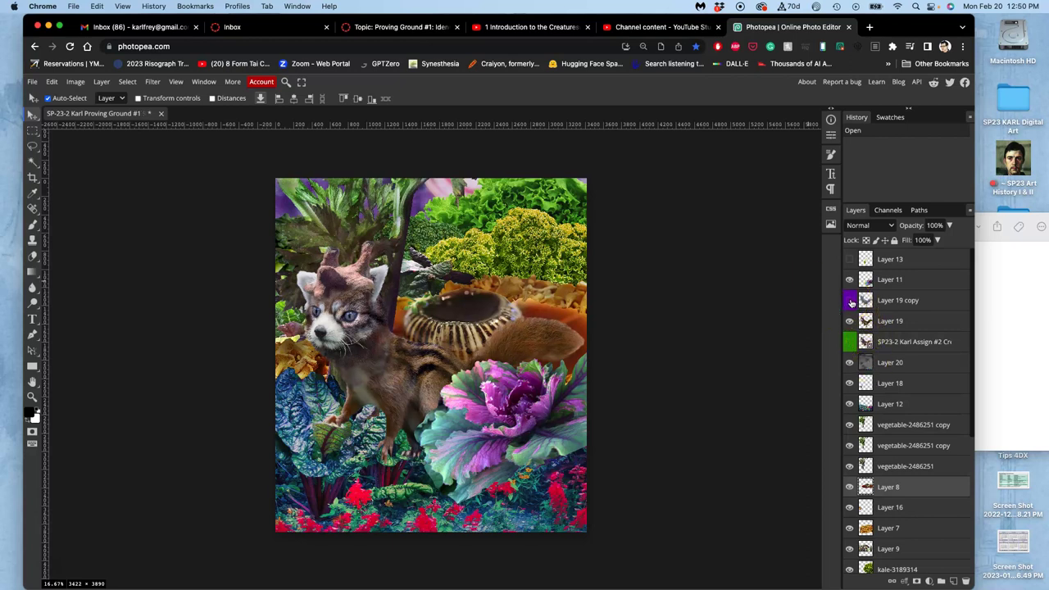
{"action": "left_click", "coordinate": [849, 300]}
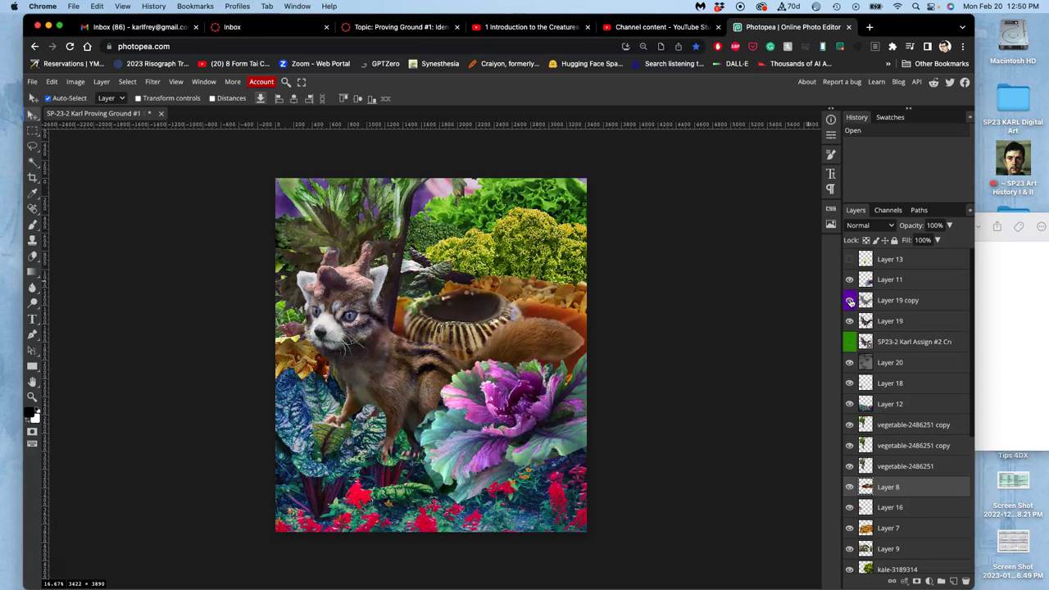
{"action": "left_click", "coordinate": [908, 282]}
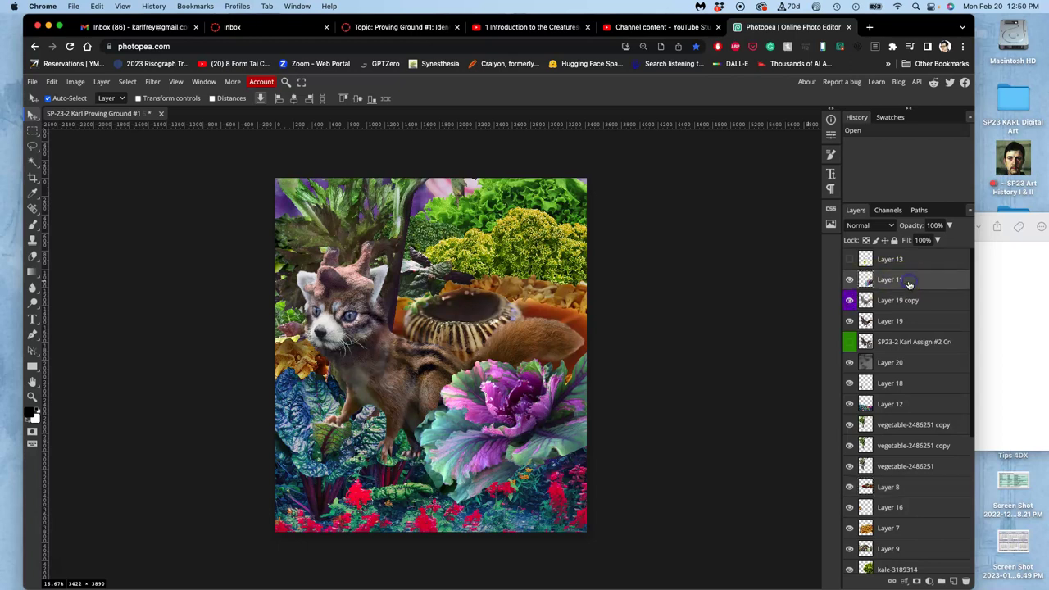
{"action": "left_click", "coordinate": [849, 300]}
{"action": "left_click", "coordinate": [850, 300]}
{"action": "left_click", "coordinate": [850, 301]}
{"action": "left_click", "coordinate": [850, 301]}
{"action": "left_click", "coordinate": [849, 300]}
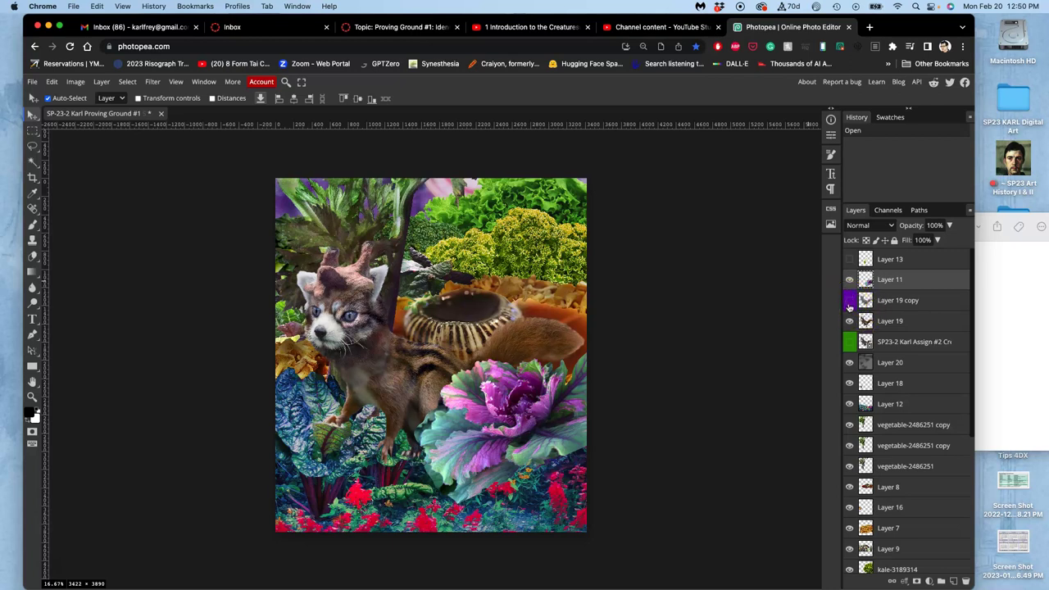
{"action": "left_click", "coordinate": [849, 300]}
Set Layer 19 copy's blend mode to Normal to inspect its grey shading, and return it to Overlay.
{"action": "left_click", "coordinate": [896, 300]}
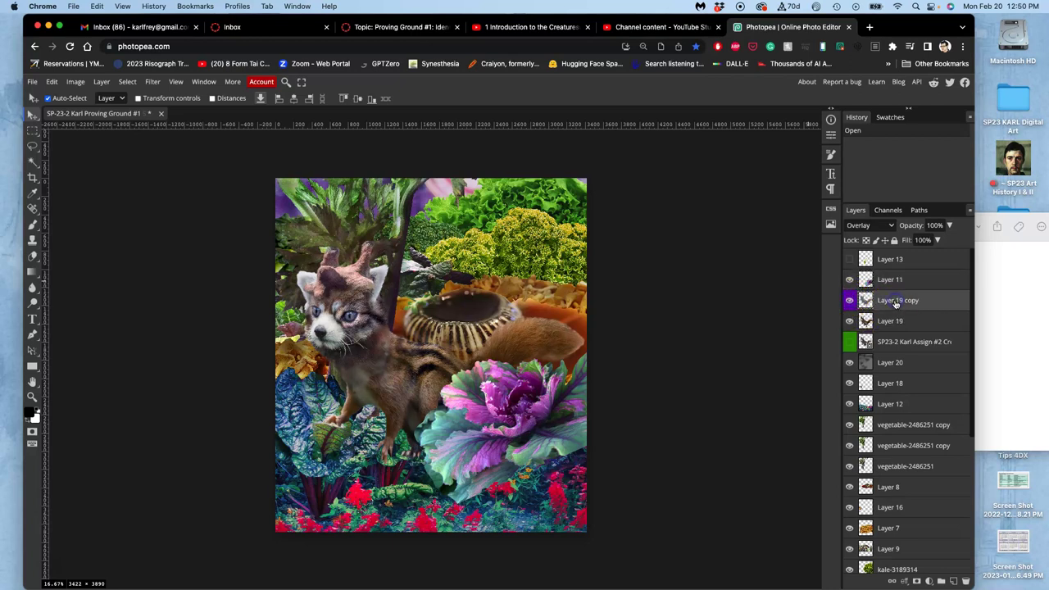
{"action": "left_click", "coordinate": [869, 226]}
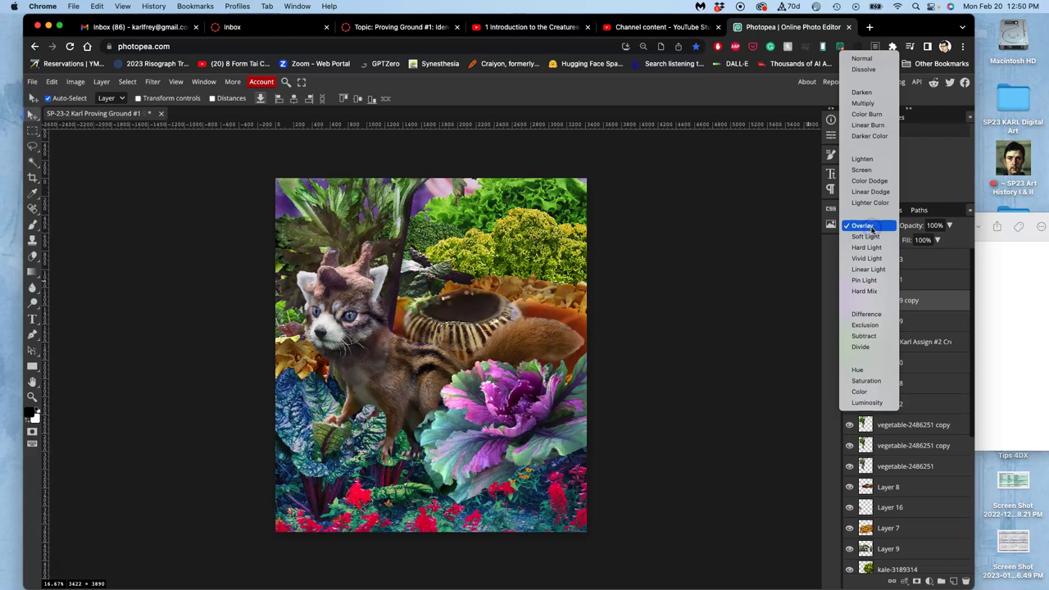
{"action": "left_click", "coordinate": [861, 59]}
{"action": "left_click", "coordinate": [579, 234]}
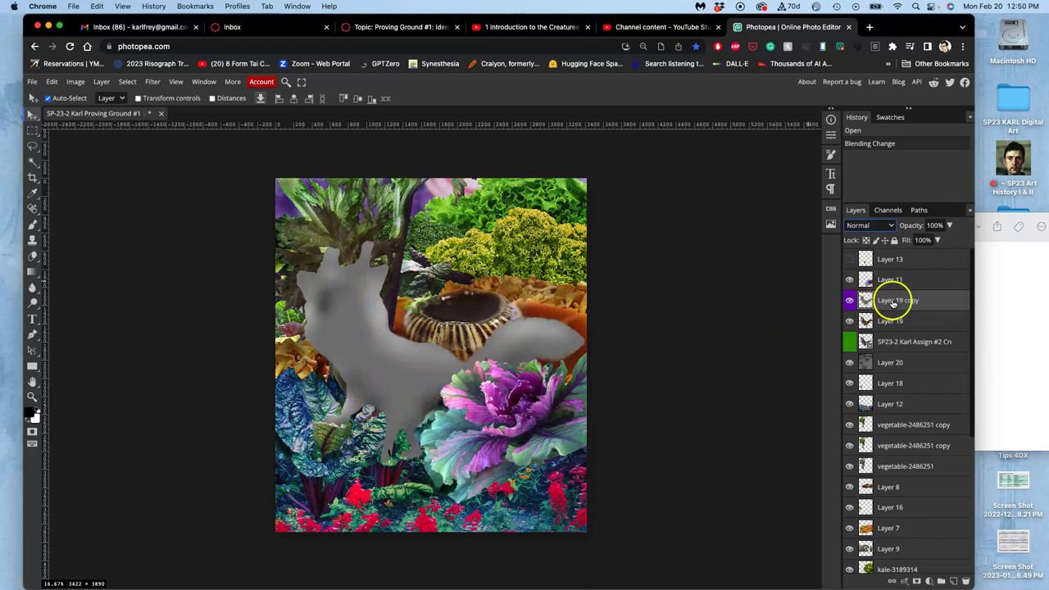
{"action": "left_click", "coordinate": [874, 228]}
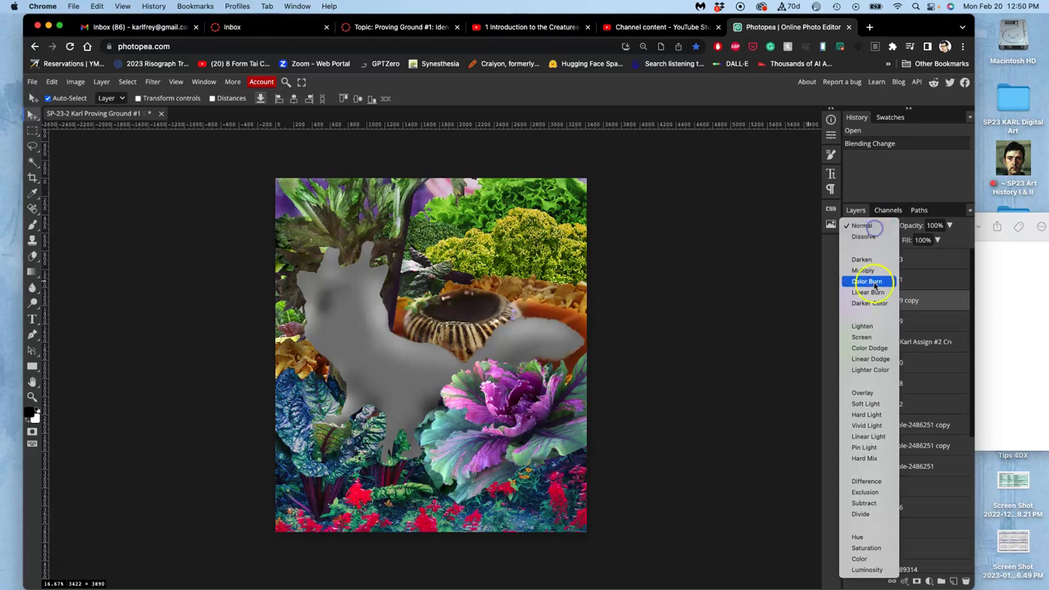
{"action": "left_click", "coordinate": [863, 393]}
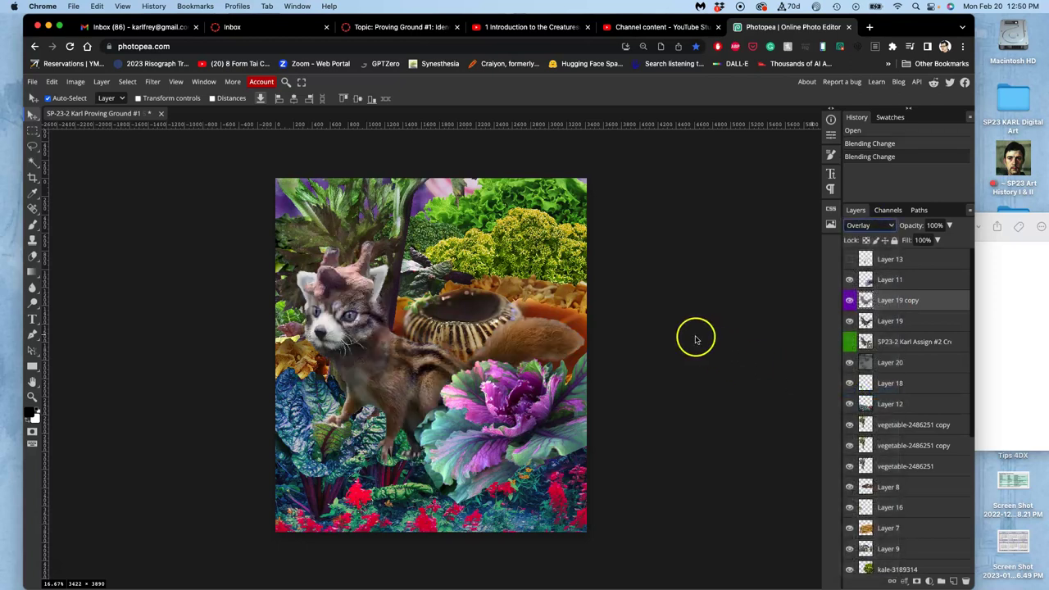
Turn the Overlay layer, Layer 19 copy, off and on repeatedly to examine its dodging and burning on the creature.
{"action": "left_click", "coordinate": [849, 303]}
{"action": "left_click", "coordinate": [850, 301]}
{"action": "left_click", "coordinate": [850, 303]}
{"action": "left_click", "coordinate": [850, 303]}
{"action": "left_click", "coordinate": [850, 301]}
{"action": "left_click", "coordinate": [850, 301]}
{"action": "left_click", "coordinate": [850, 302]}
{"action": "left_click", "coordinate": [849, 301]}
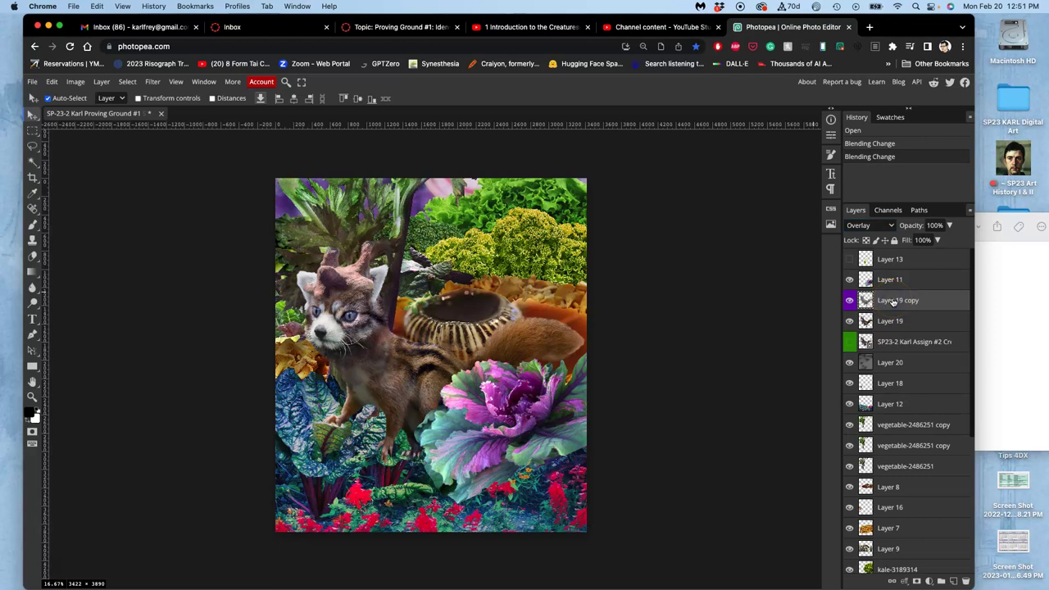
{"action": "left_click", "coordinate": [850, 300]}
{"action": "left_click", "coordinate": [849, 300]}
Delete the purple-labelled Layer 19 copy from the composite.
{"action": "left_click", "coordinate": [900, 301]}
{"action": "key", "text": "Delete"}
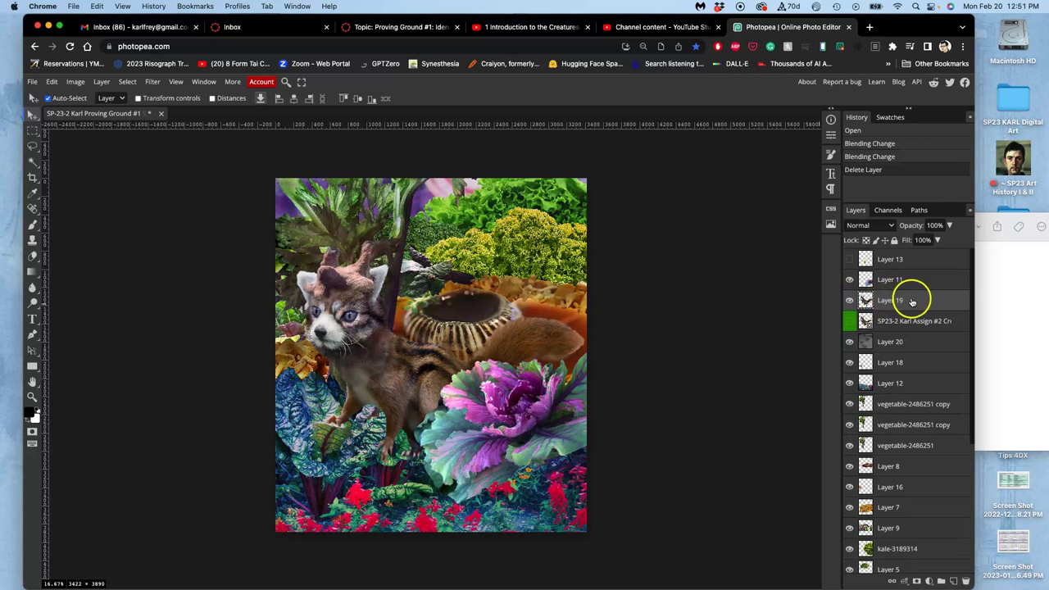
{"action": "mouse_move", "coordinate": [912, 302]}
{"action": "left_mouse_down"}
{"action": "mouse_move", "coordinate": [911, 370]}
{"action": "mouse_move", "coordinate": [911, 302]}
{"action": "left_mouse_up"}
Hide Layer 19 and show the green-labelled Assign #2 creature layer directly beneath it.
{"action": "left_click", "coordinate": [849, 301]}
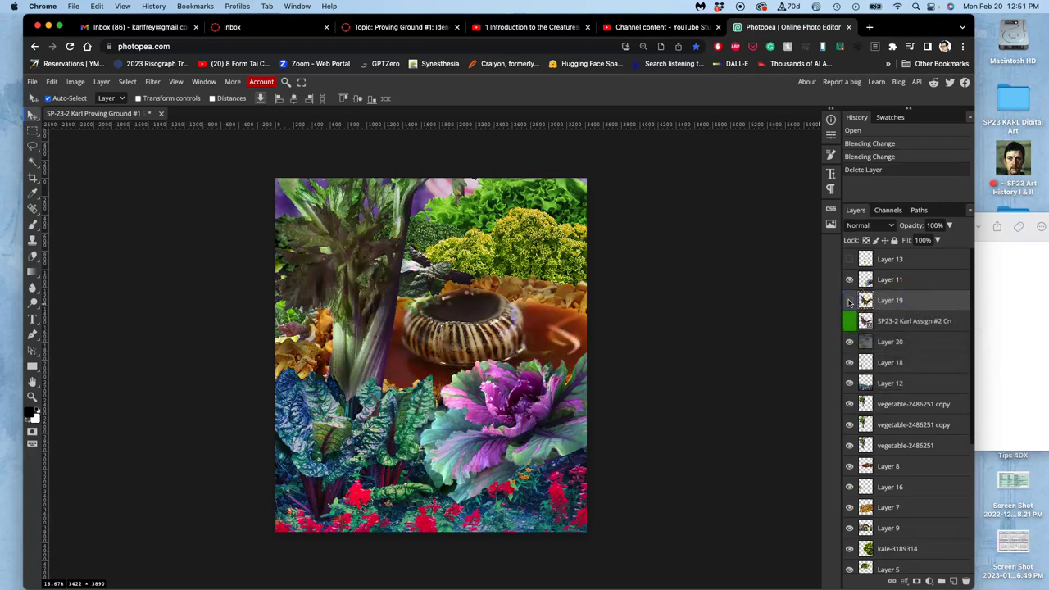
{"action": "left_click", "coordinate": [849, 301]}
{"action": "left_click", "coordinate": [896, 306]}
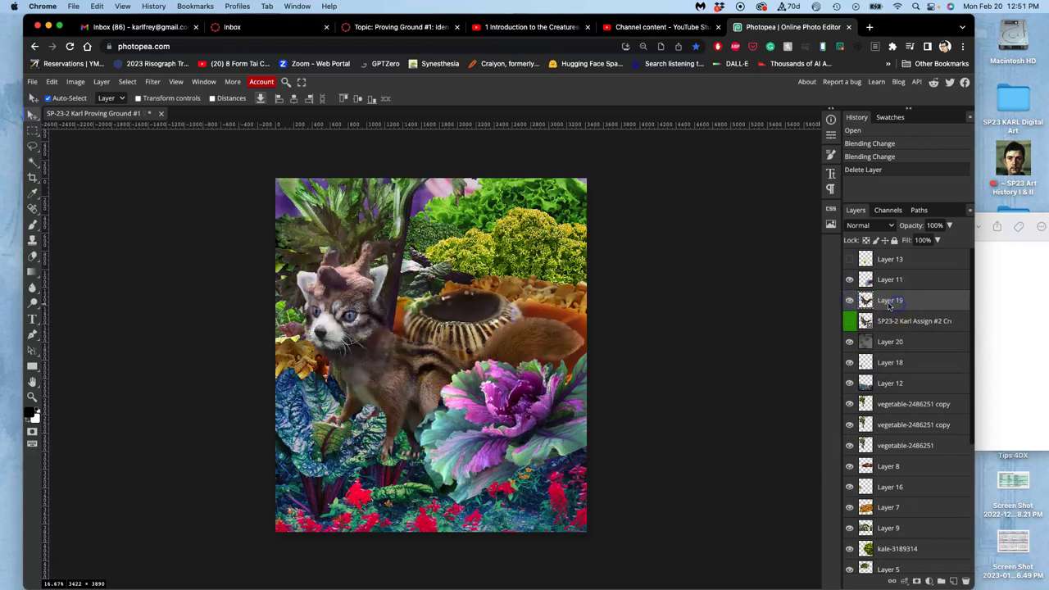
{"action": "left_click", "coordinate": [849, 301]}
{"action": "left_click", "coordinate": [849, 301]}
{"action": "left_click", "coordinate": [849, 301]}
{"action": "left_click", "coordinate": [848, 323]}
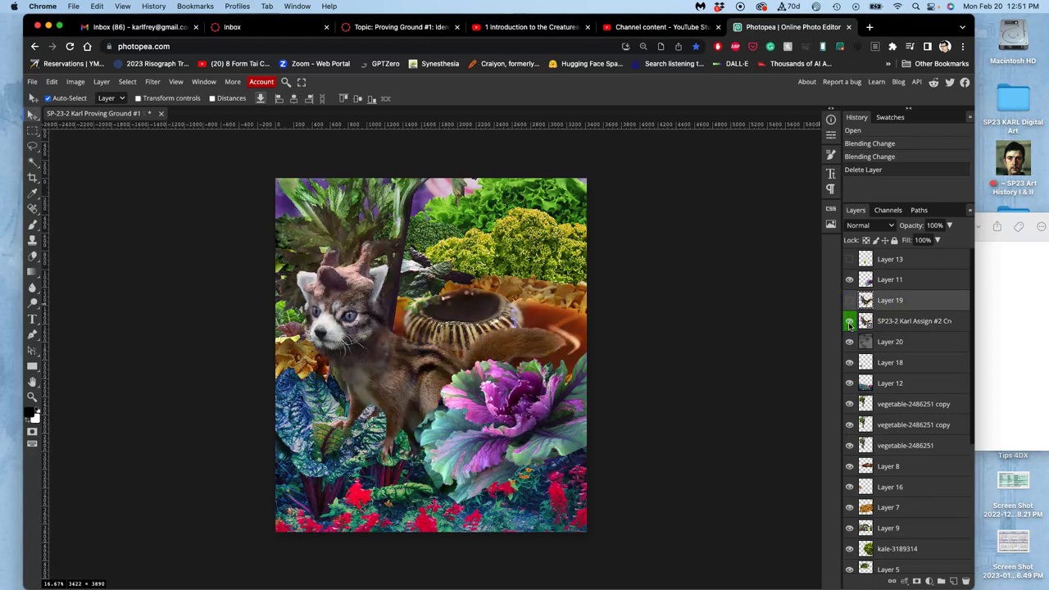
{"action": "left_click", "coordinate": [849, 323]}
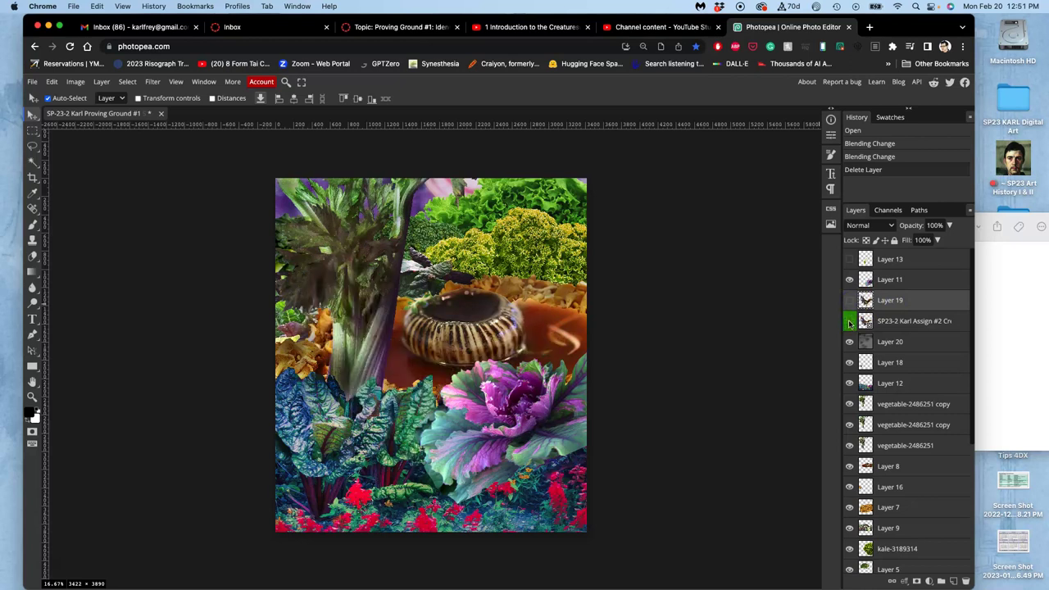
{"action": "left_click", "coordinate": [849, 323]}
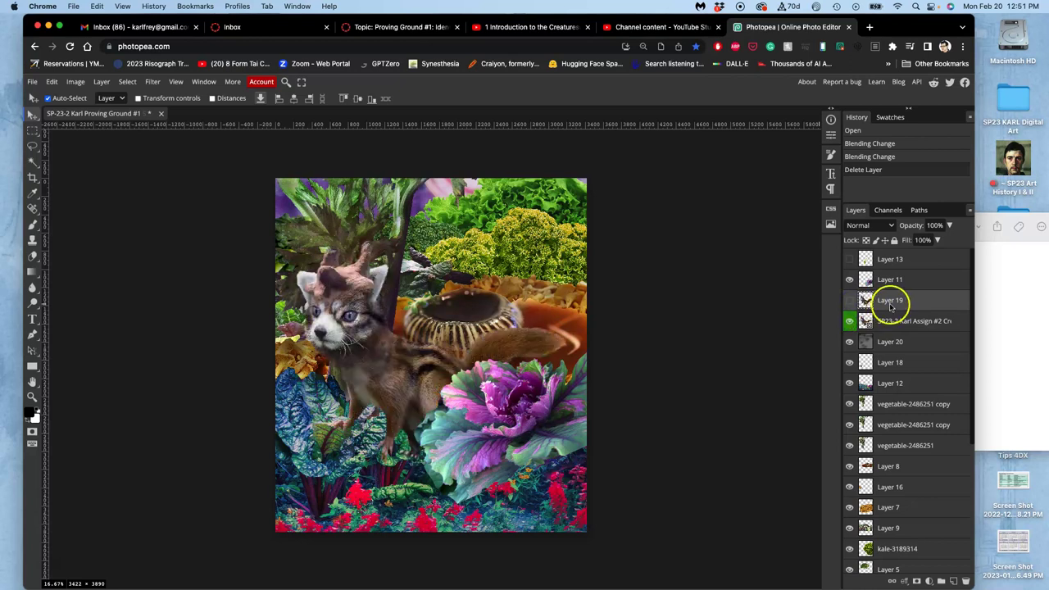
Switch to Finder, go to the Assign #2 folder, and preview the orange-tagged creature PNG.
{"action": "left_click", "coordinate": [1000, 304]}
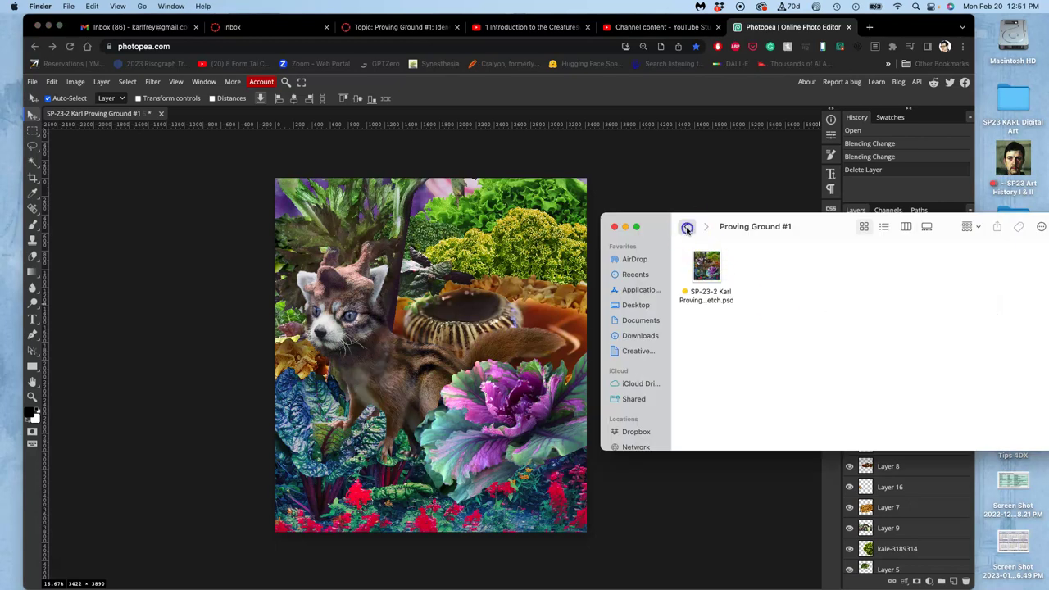
{"action": "left_click", "coordinate": [687, 229]}
{"action": "left_click", "coordinate": [1007, 289]}
{"action": "double_click", "coordinate": [1004, 289]}
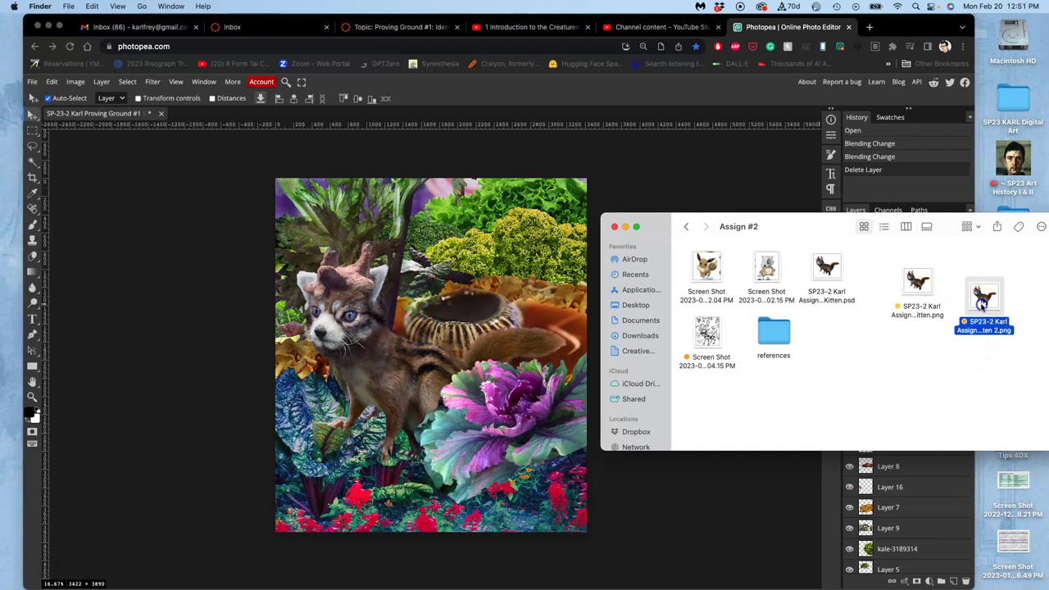
{"action": "double_click", "coordinate": [983, 301]}
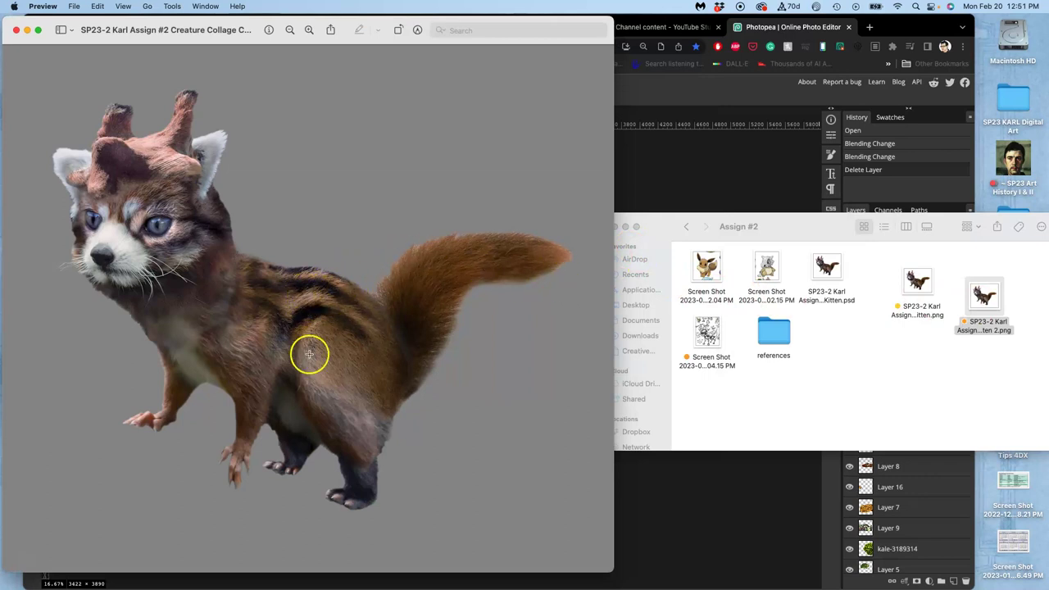
{"action": "left_click", "coordinate": [18, 31]}
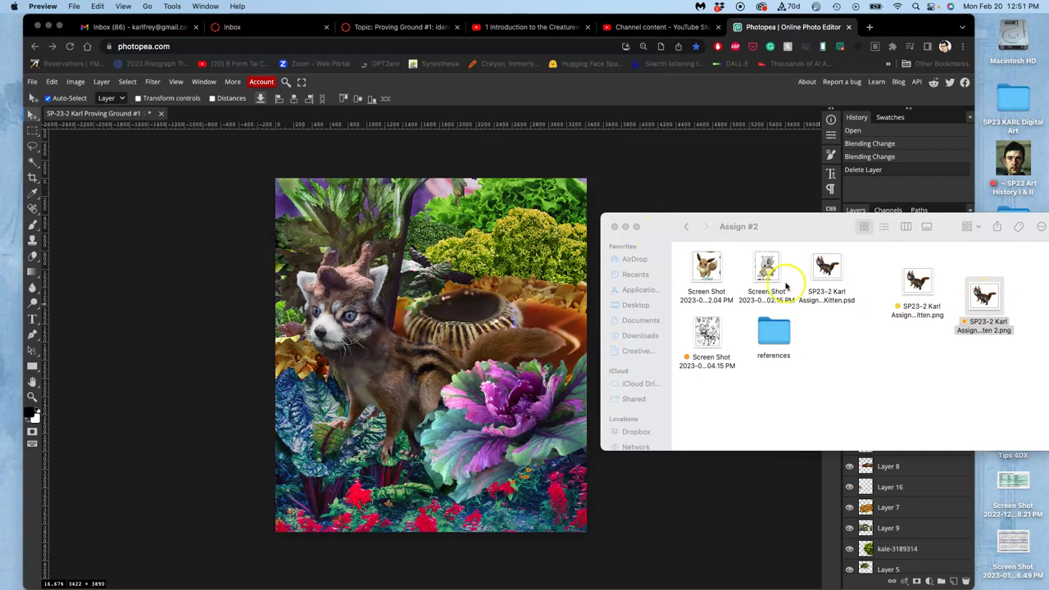
Try placing the Assign #2 creature PNG in the Photopea composite, rotated 4.2° over the existing creature, and delete the placed layer.
{"action": "left_click_drag", "start_coordinate": [983, 291], "coordinate": [417, 332]}
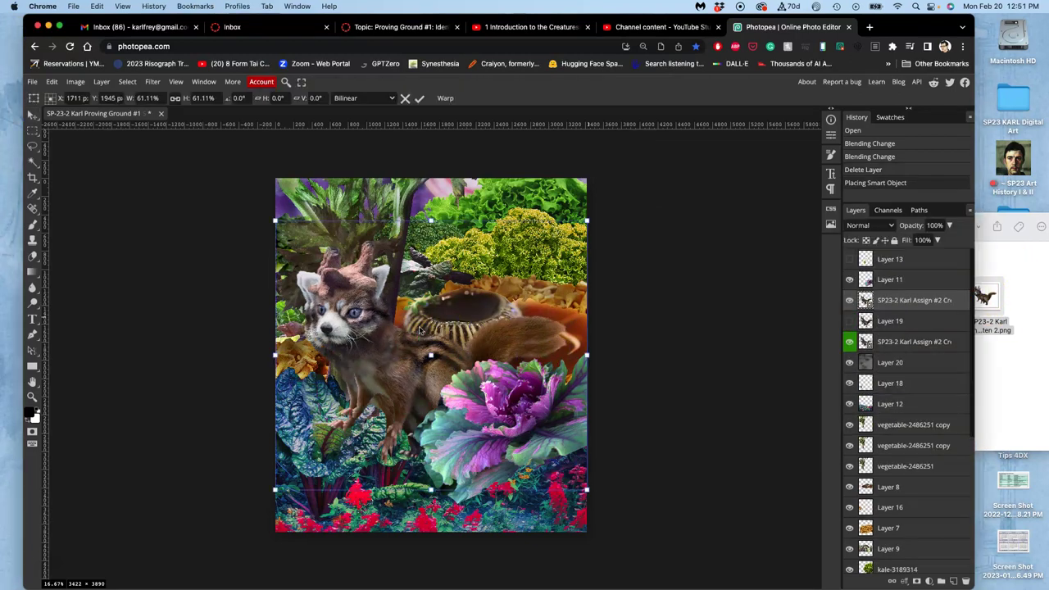
{"action": "left_click_drag", "start_coordinate": [464, 349], "coordinate": [445, 358]}
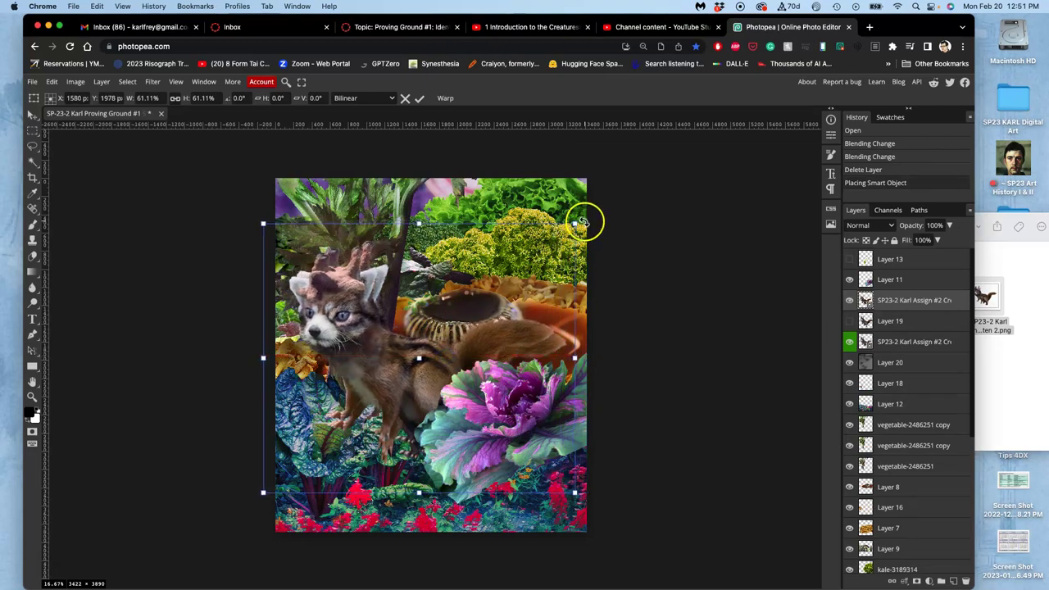
{"action": "left_click_drag", "start_coordinate": [583, 218], "coordinate": [592, 232]}
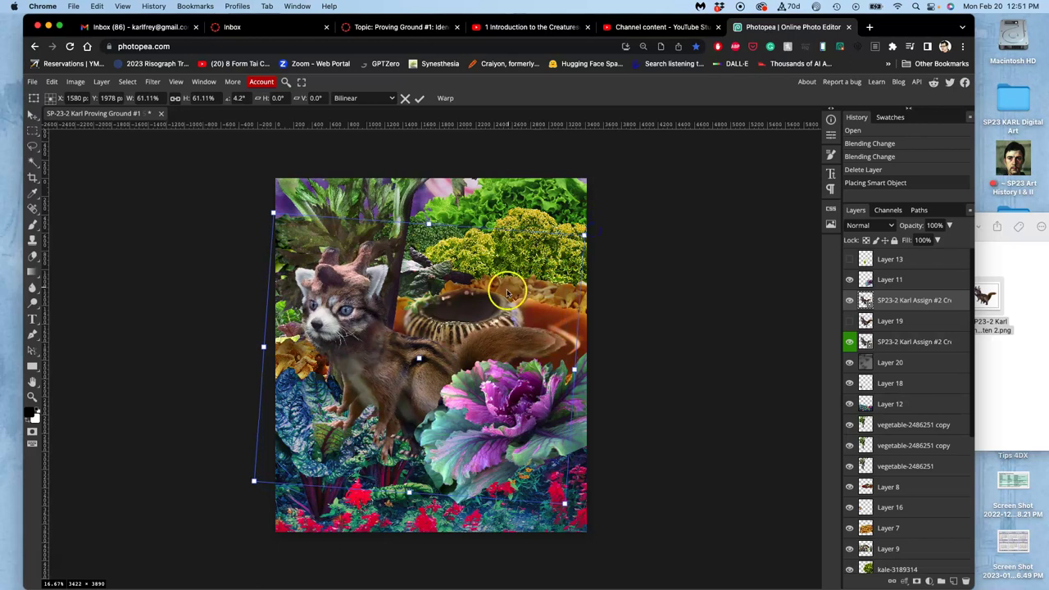
{"action": "left_click_drag", "start_coordinate": [497, 328], "coordinate": [500, 345]}
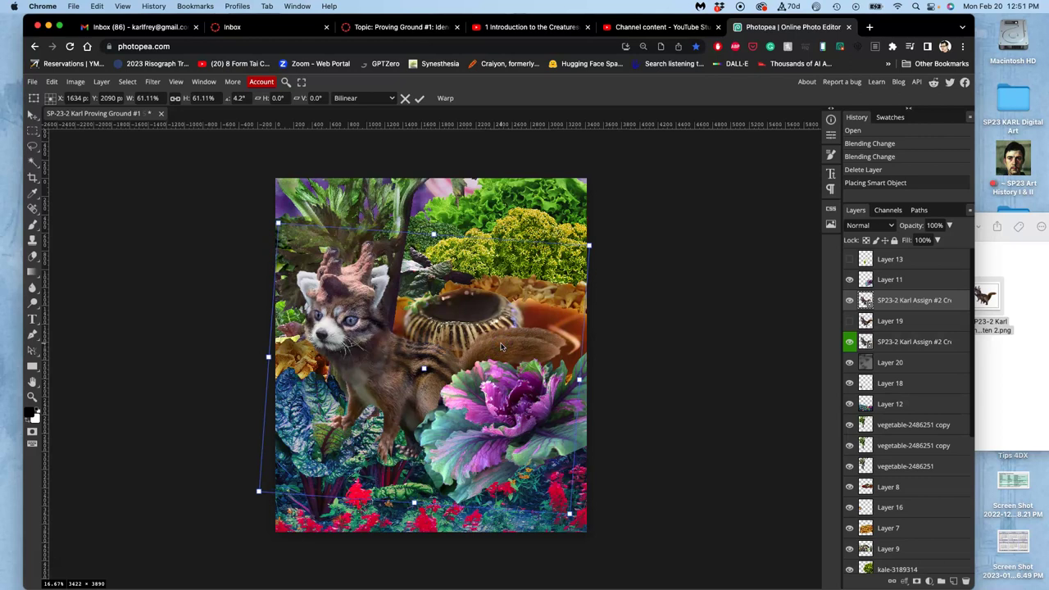
{"action": "key", "text": "Return"}
{"action": "key", "text": "Delete"}
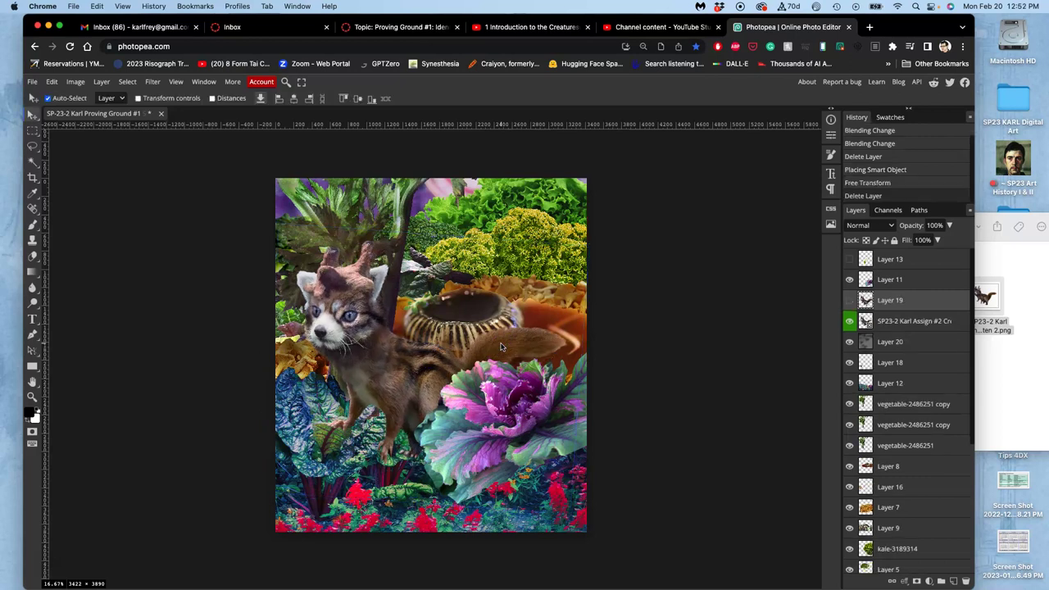
Show Layer 19, turning it on and off to compare it with the green-labelled Assign #2 creature layer.
{"action": "left_click", "coordinate": [850, 300]}
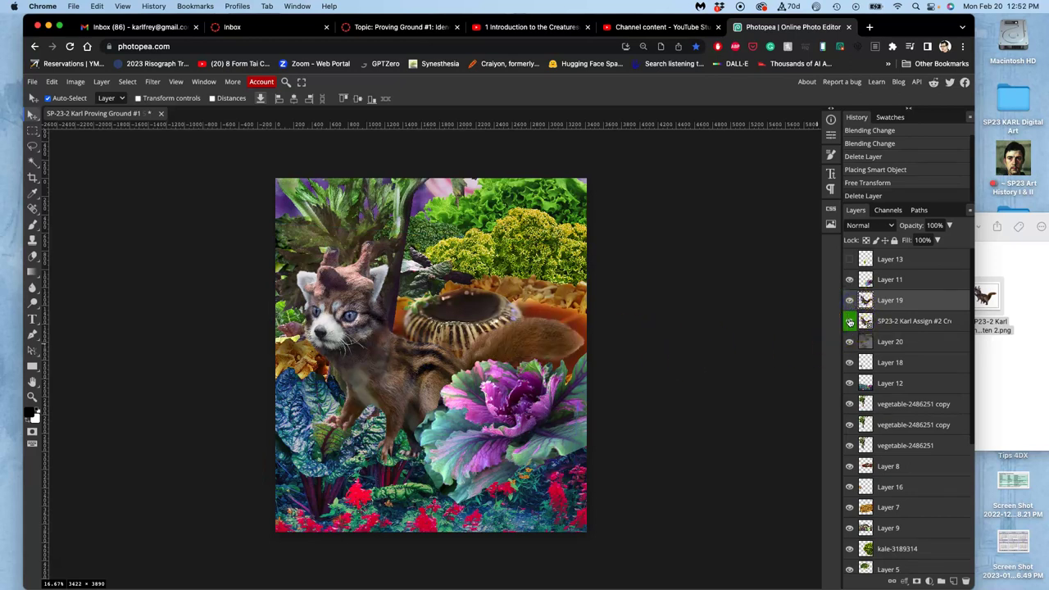
{"action": "left_click", "coordinate": [850, 322]}
{"action": "left_click", "coordinate": [895, 302]}
{"action": "left_click", "coordinate": [850, 323]}
{"action": "left_click", "coordinate": [849, 302]}
{"action": "left_click", "coordinate": [849, 303]}
{"action": "left_click", "coordinate": [849, 303]}
{"action": "left_click", "coordinate": [849, 304]}
{"action": "left_click", "coordinate": [849, 303]}
{"action": "left_click", "coordinate": [849, 301]}
{"action": "left_click", "coordinate": [849, 302]}
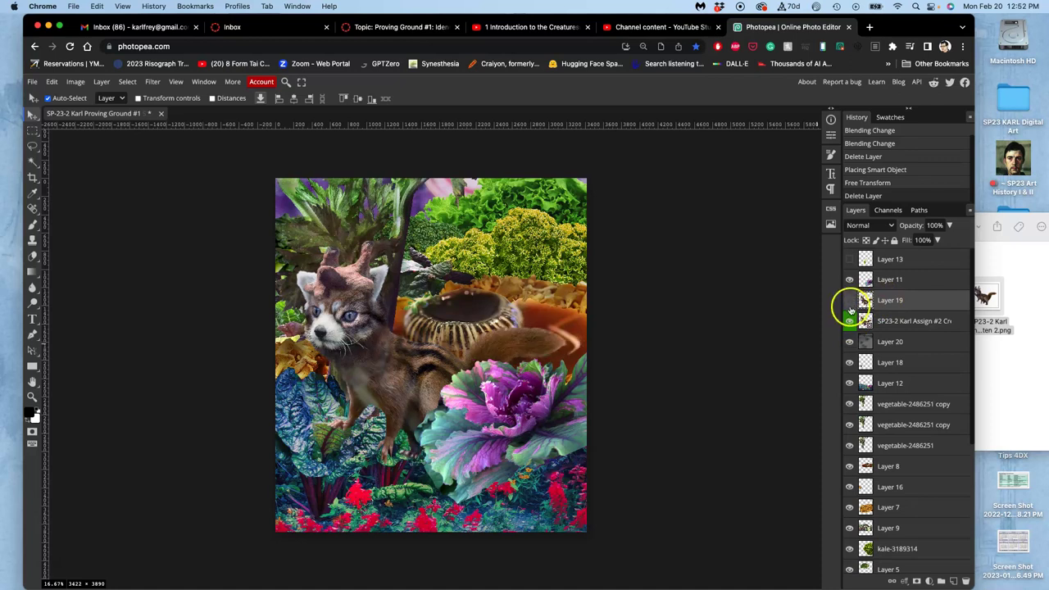
{"action": "left_click", "coordinate": [850, 302]}
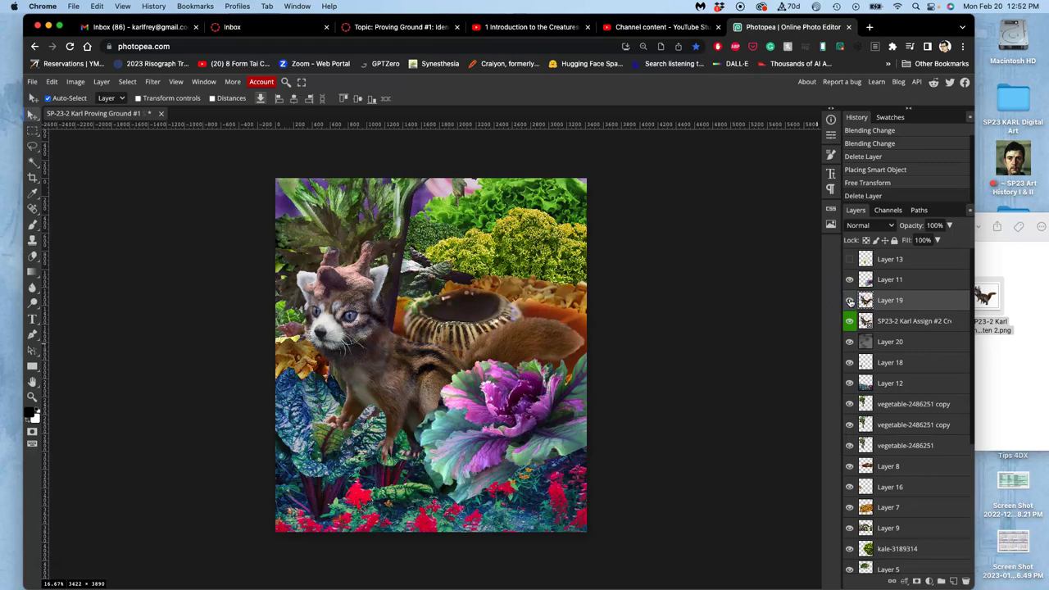
Hide the green-labelled Assign #2 creature layer, toggling it to compare the creature's front paws against the leaves.
{"action": "key", "text": "super+plus"}
{"action": "key", "text": "super+plus"}
{"action": "key", "text": "super+plus"}
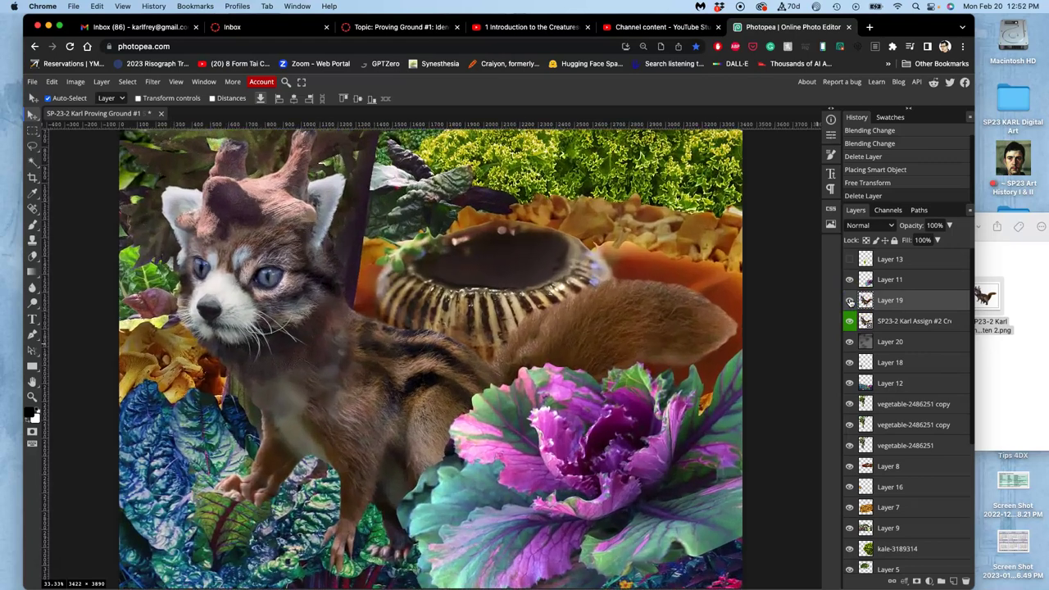
{"action": "scroll", "coordinate": [534, 353], "scroll_direction": "left", "scroll_amount": 1}
{"action": "scroll", "coordinate": [533, 352], "scroll_direction": "down", "scroll_amount": 5}
{"action": "scroll", "coordinate": [534, 353], "scroll_direction": "left", "scroll_amount": 4}
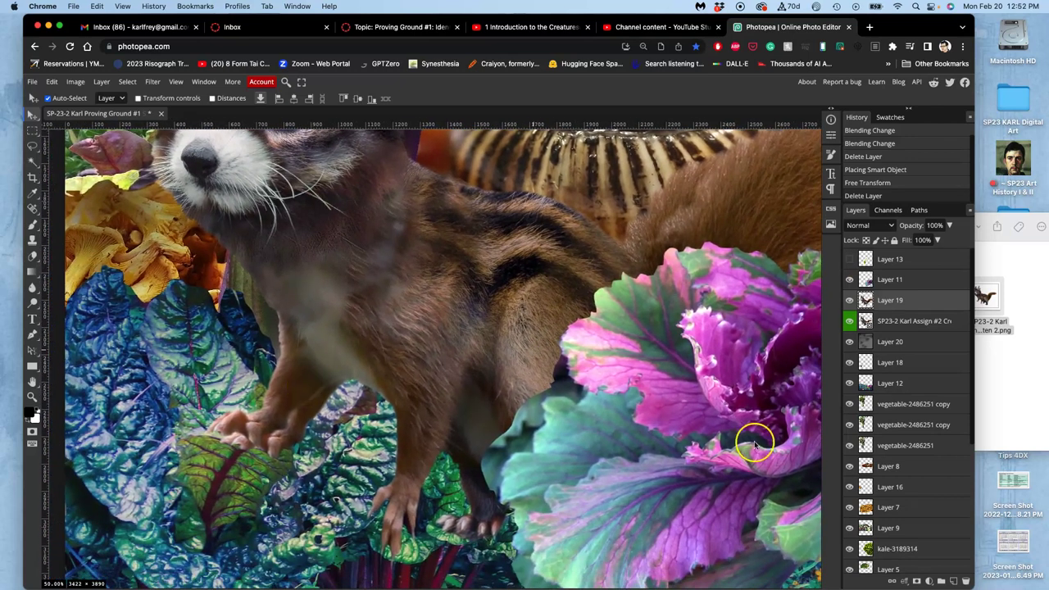
{"action": "left_click", "coordinate": [851, 322]}
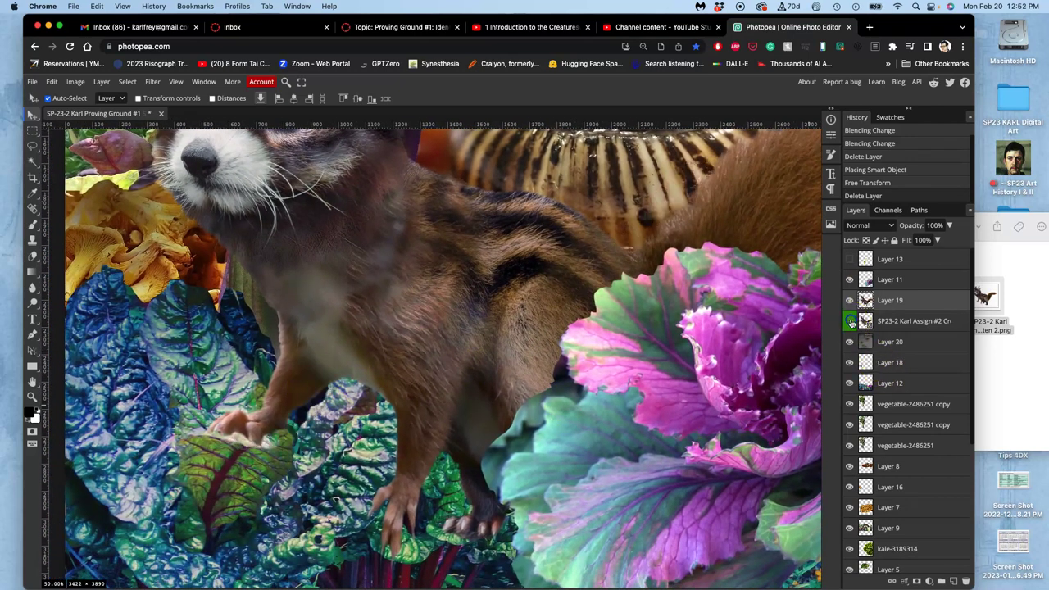
{"action": "left_click", "coordinate": [851, 322]}
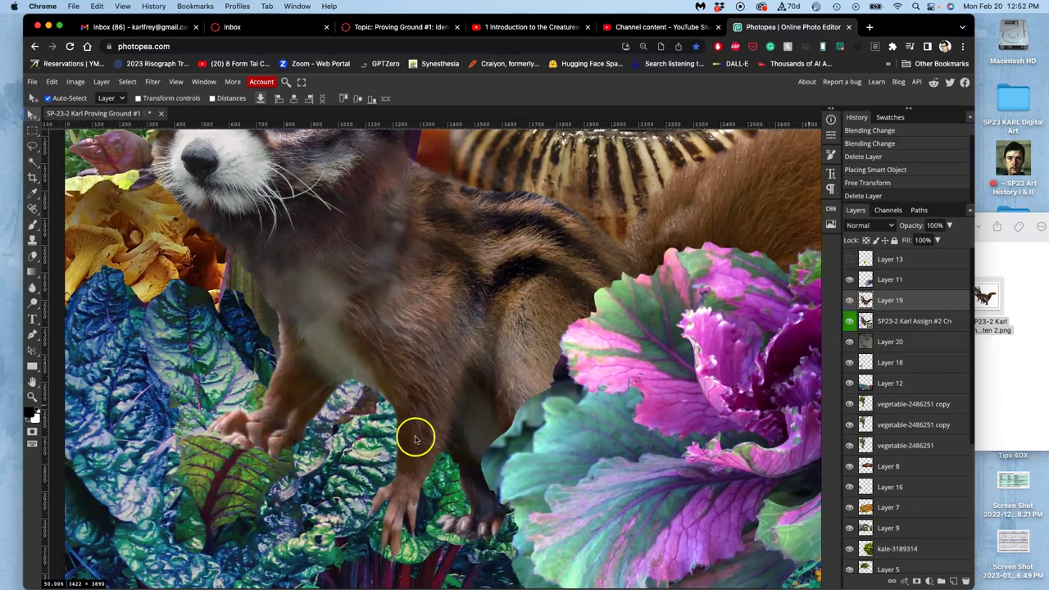
{"action": "mouse_move", "coordinate": [415, 440]}
{"action": "left_mouse_down"}
{"action": "mouse_move", "coordinate": [260, 398]}
{"action": "mouse_move", "coordinate": [226, 439]}
{"action": "left_mouse_up"}
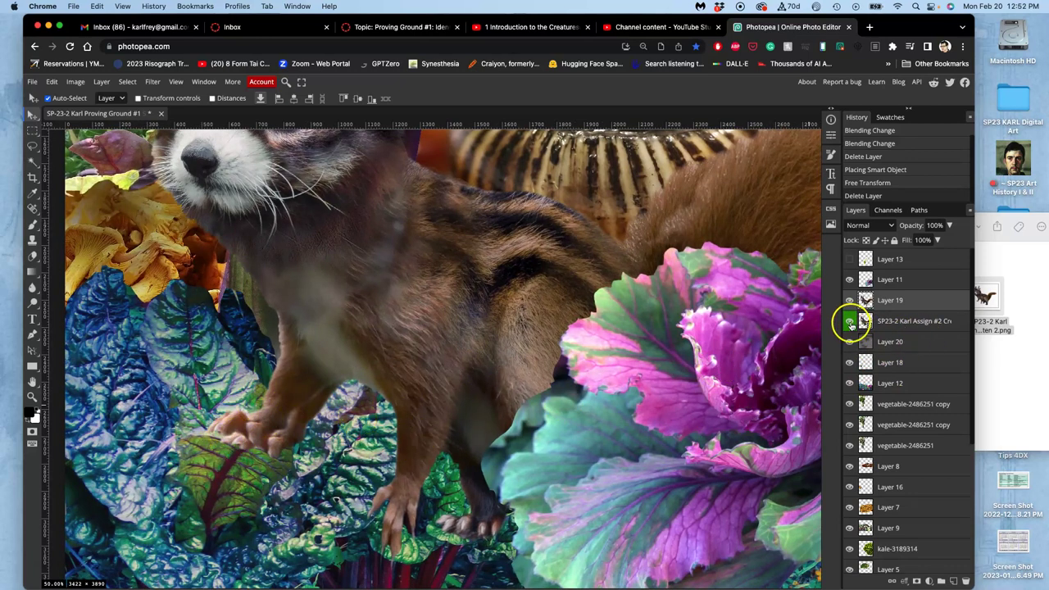
{"action": "left_click", "coordinate": [851, 324]}
Toggle Layer 19 and the green-labelled creature layer to compare how the tail sits behind the purple cabbage.
{"action": "scroll", "coordinate": [653, 314], "scroll_direction": "up", "scroll_amount": 2}
{"action": "scroll", "coordinate": [653, 314], "scroll_direction": "right", "scroll_amount": 5}
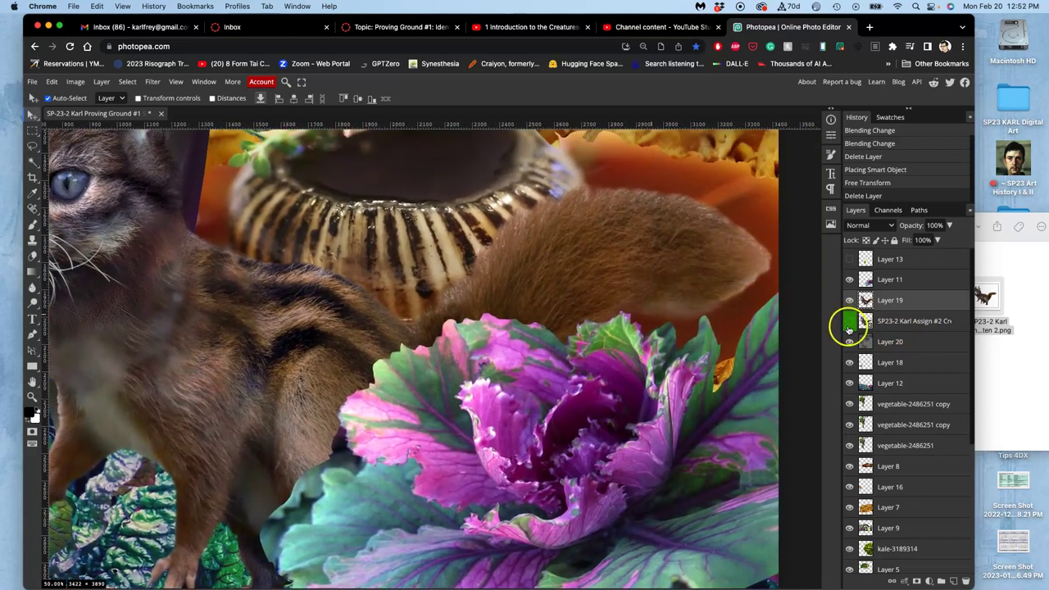
{"action": "left_click", "coordinate": [850, 302]}
{"action": "left_click", "coordinate": [850, 303]}
{"action": "left_click", "coordinate": [848, 322]}
{"action": "left_click", "coordinate": [849, 304]}
{"action": "left_click", "coordinate": [849, 304]}
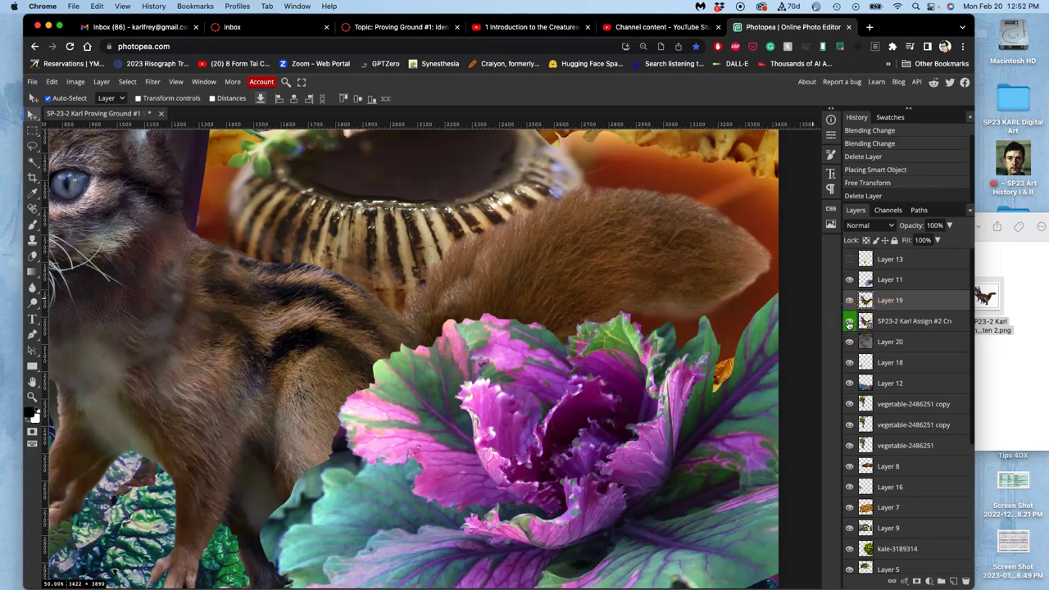
{"action": "left_click", "coordinate": [849, 324]}
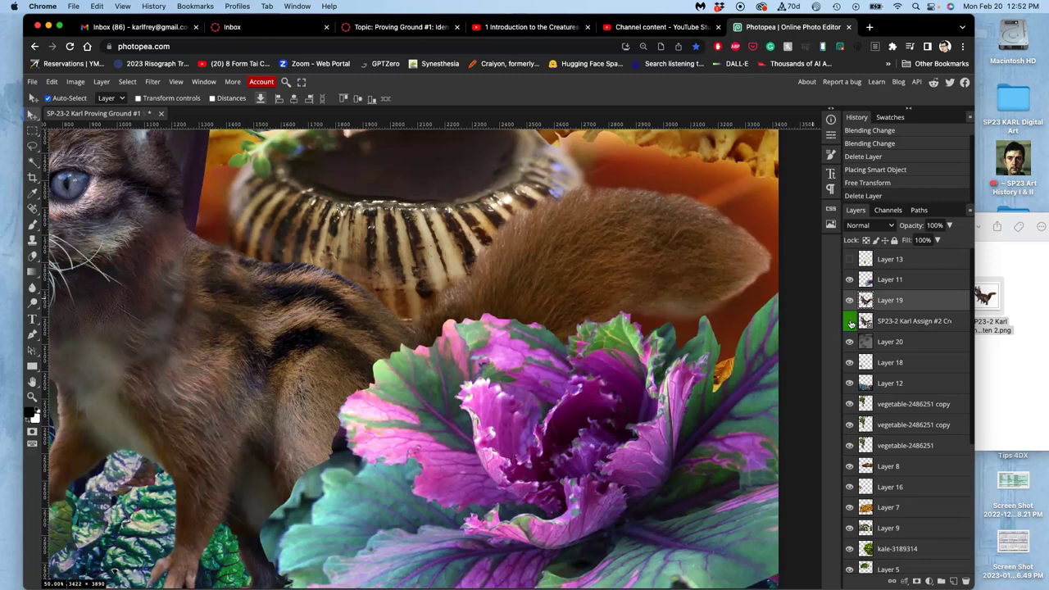
{"action": "left_click", "coordinate": [849, 323]}
{"action": "left_click", "coordinate": [849, 322]}
Select the Dodge tool and set its brush to 424 px, 0% hardness and 20% exposure on midtones.
{"action": "scroll", "coordinate": [461, 295], "scroll_direction": "down", "scroll_amount": 5}
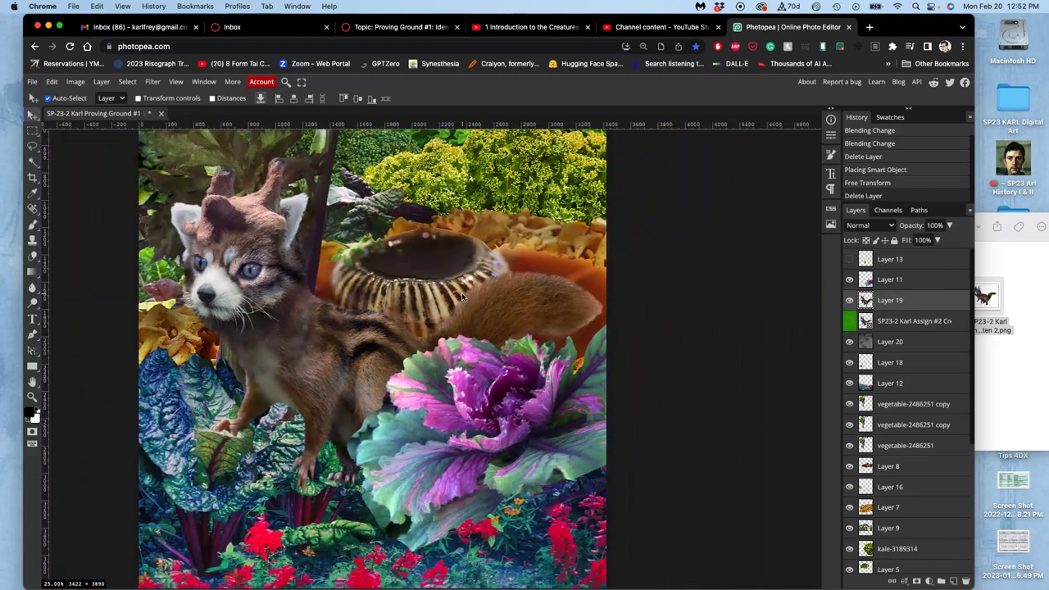
{"action": "scroll", "coordinate": [462, 296], "scroll_direction": "left", "scroll_amount": 1}
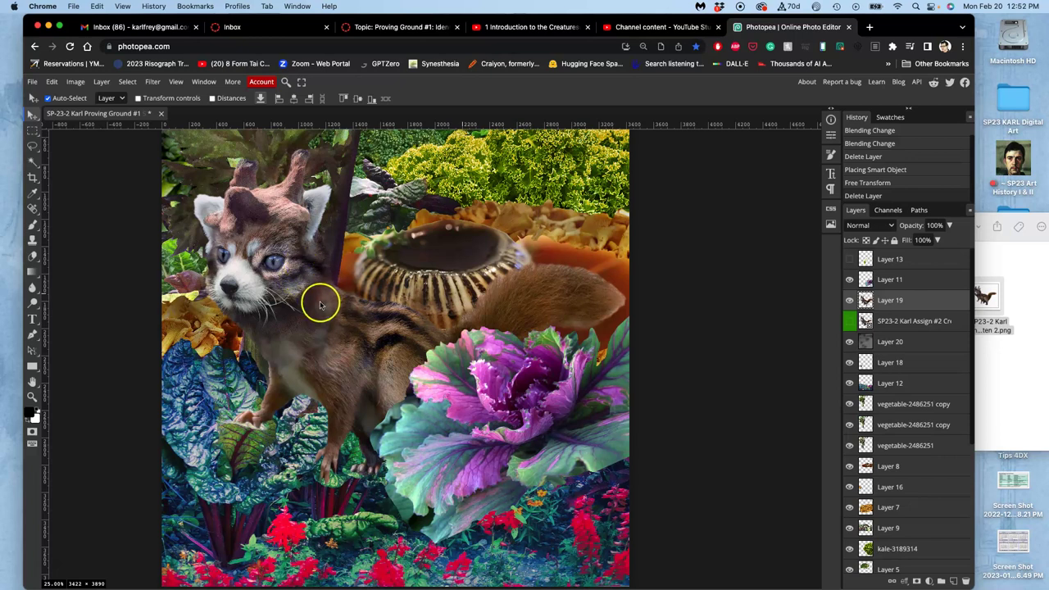
{"action": "right_click", "coordinate": [35, 303]}
{"action": "left_click", "coordinate": [72, 303]}
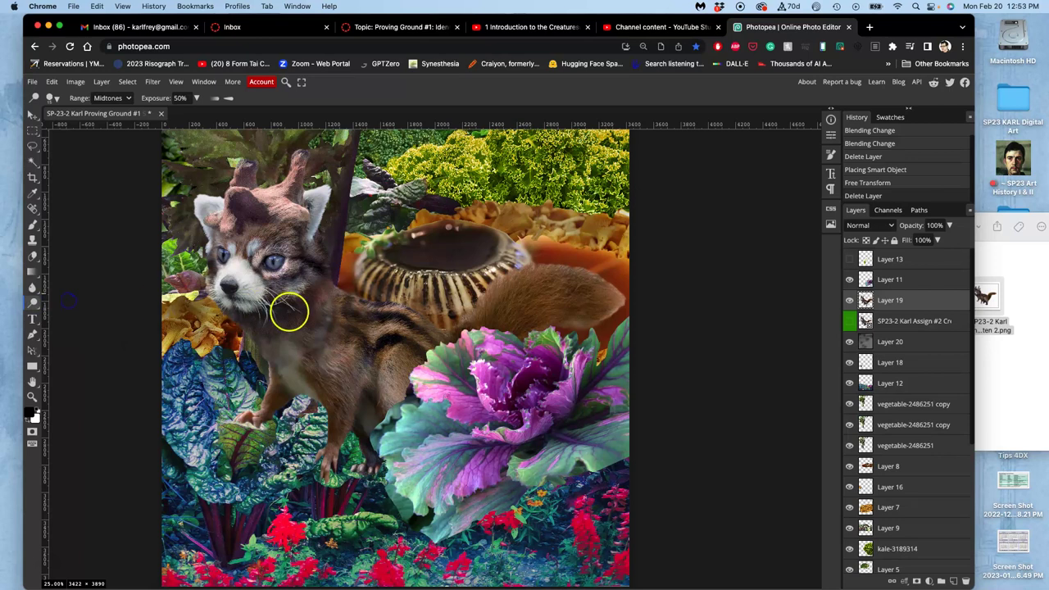
{"action": "left_click", "coordinate": [53, 97]}
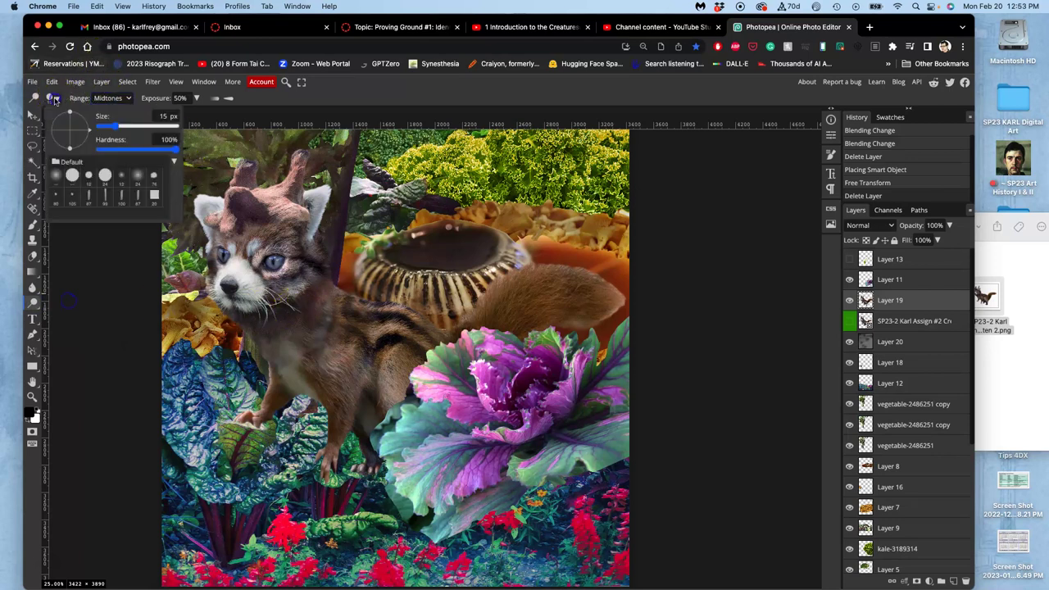
{"action": "mouse_move", "coordinate": [136, 125]}
{"action": "left_mouse_down"}
{"action": "mouse_move", "coordinate": [150, 125]}
{"action": "mouse_move", "coordinate": [143, 153]}
{"action": "left_mouse_up"}
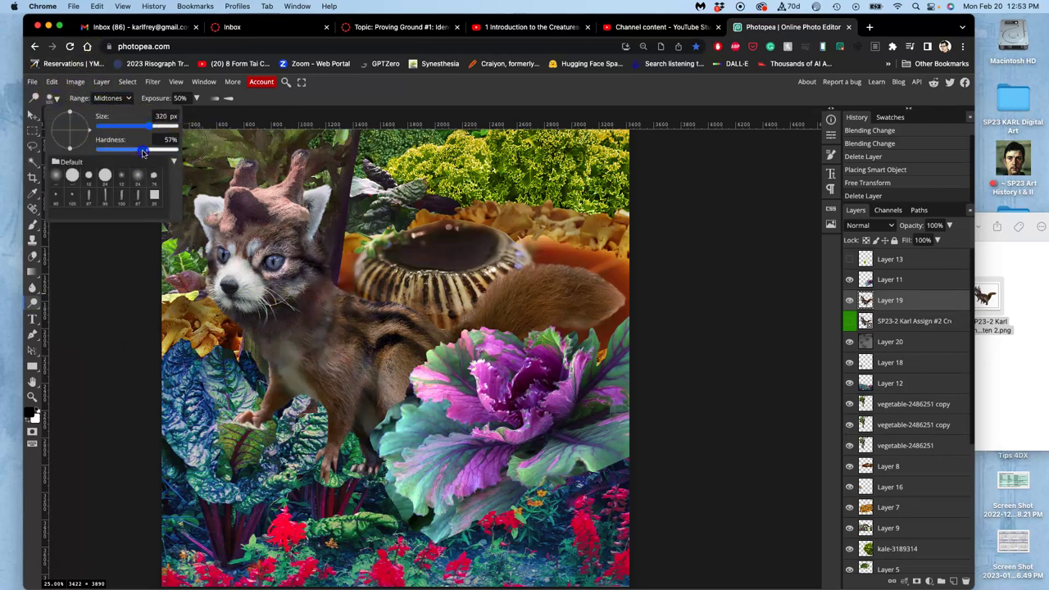
{"action": "left_click", "coordinate": [196, 99]}
{"action": "left_click_drag", "start_coordinate": [170, 115], "coordinate": [149, 117]}
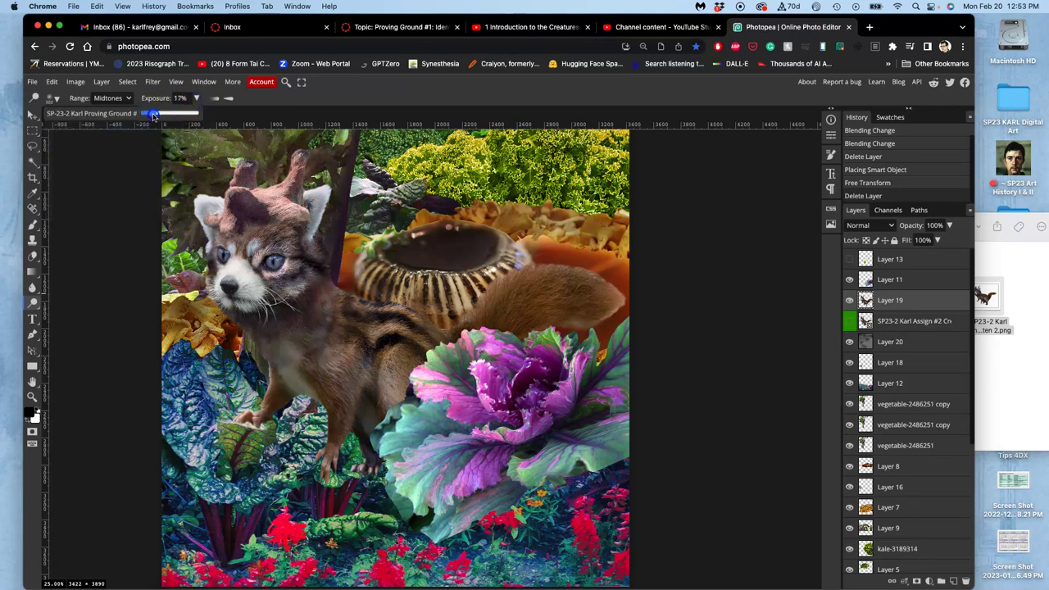
{"action": "left_click", "coordinate": [228, 99]}
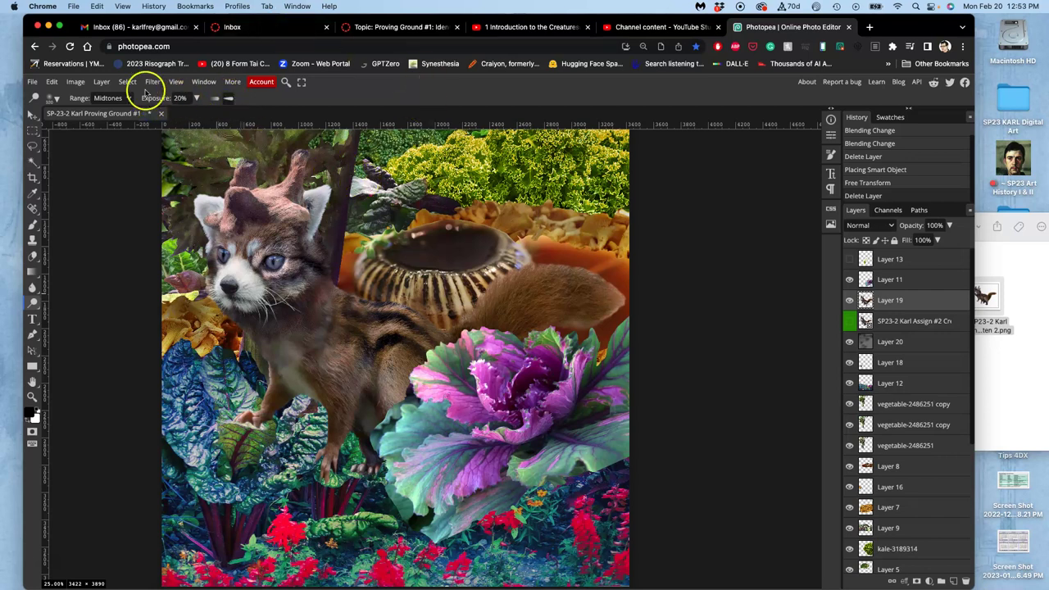
{"action": "left_click", "coordinate": [57, 98]}
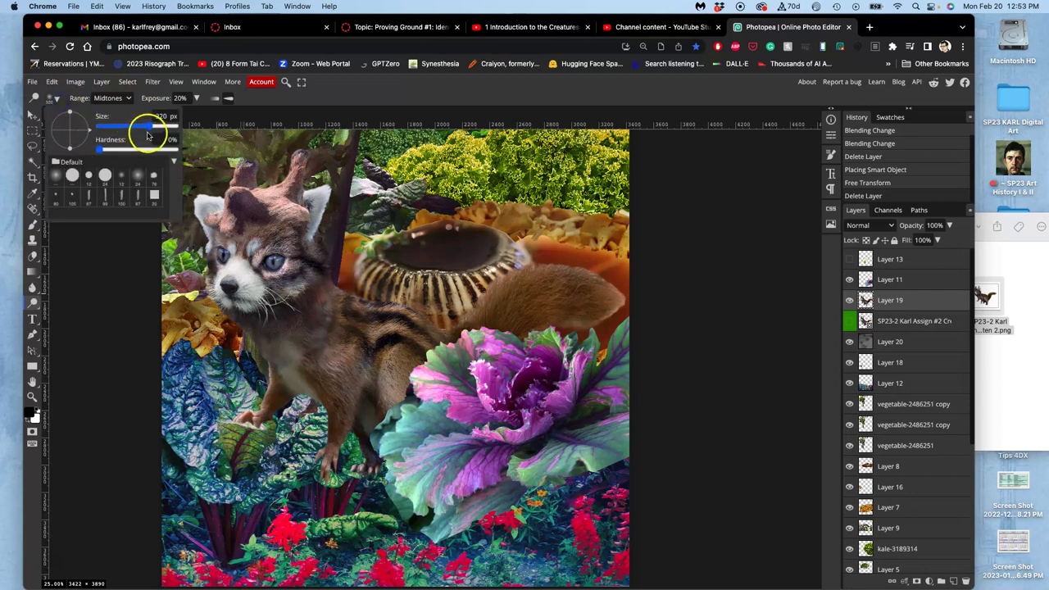
{"action": "left_click", "coordinate": [151, 129]}
{"action": "left_click_drag", "start_coordinate": [156, 131], "coordinate": [153, 131]}
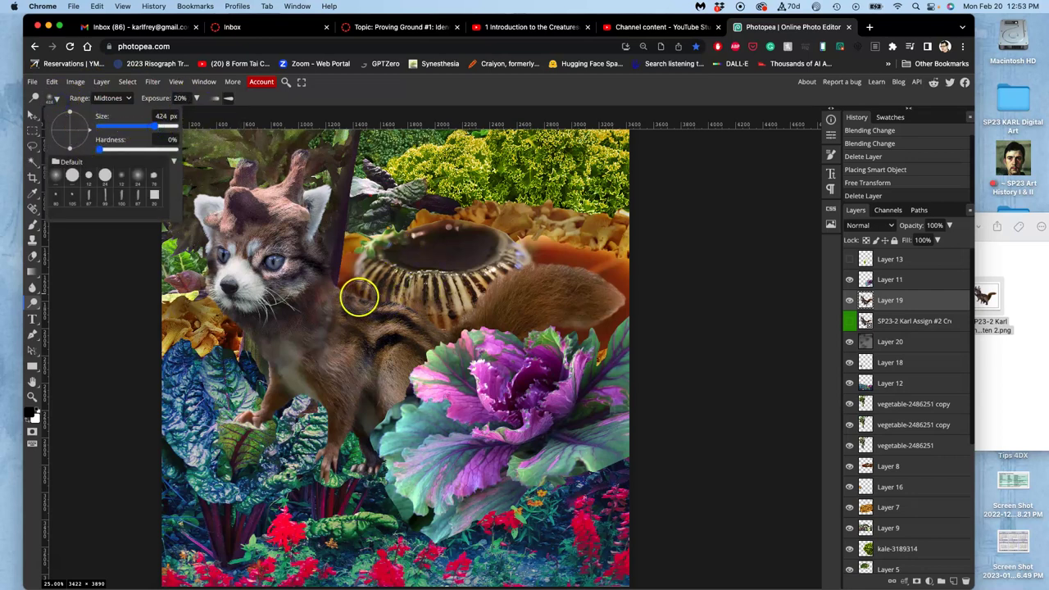
Try dodging the midtones along the creature's striped back directly on Layer 19, and undo all the strokes.
{"action": "left_click", "coordinate": [358, 296]}
{"action": "mouse_move", "coordinate": [388, 320]}
{"action": "left_mouse_down"}
{"action": "mouse_move", "coordinate": [417, 328]}
{"action": "mouse_move", "coordinate": [380, 311]}
{"action": "mouse_move", "coordinate": [358, 317]}
{"action": "mouse_move", "coordinate": [314, 246]}
{"action": "mouse_move", "coordinate": [321, 274]}
{"action": "mouse_move", "coordinate": [360, 309]}
{"action": "mouse_move", "coordinate": [337, 303]}
{"action": "mouse_move", "coordinate": [394, 304]}
{"action": "mouse_move", "coordinate": [416, 332]}
{"action": "mouse_move", "coordinate": [389, 302]}
{"action": "mouse_move", "coordinate": [316, 275]}
{"action": "mouse_move", "coordinate": [325, 310]}
{"action": "left_mouse_up"}
{"action": "scroll", "coordinate": [401, 203], "scroll_direction": "up", "scroll_amount": 4}
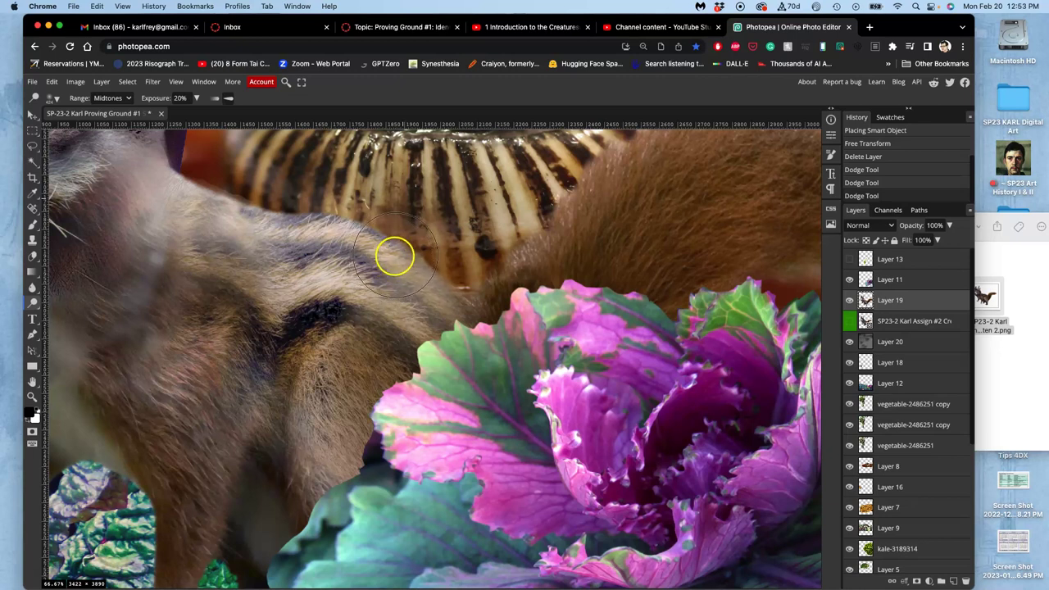
{"action": "key", "text": "super+z"}
{"action": "key", "text": "super+z"}
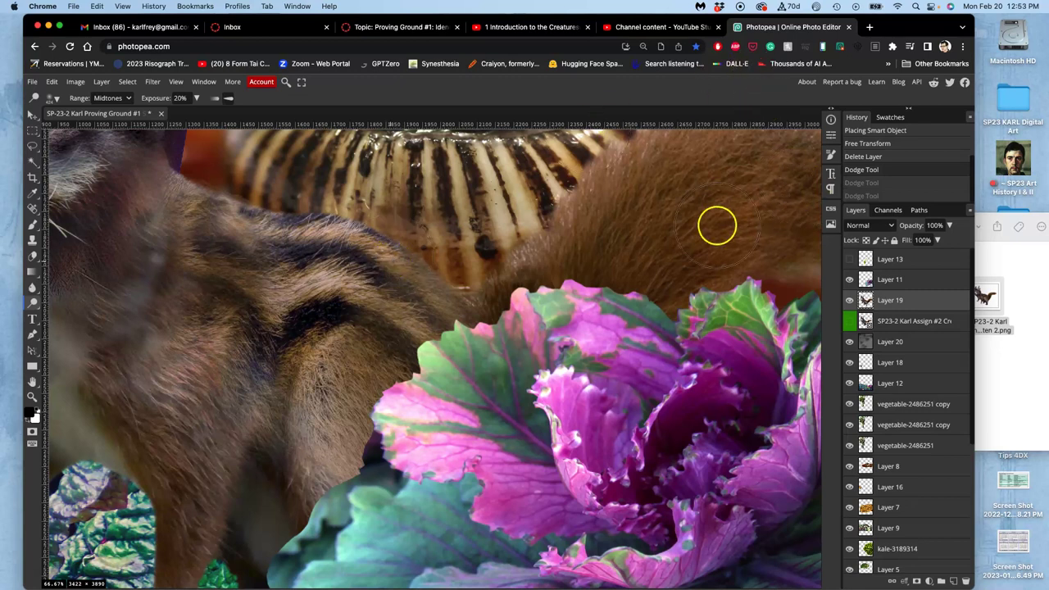
{"action": "key", "text": "super+z"}
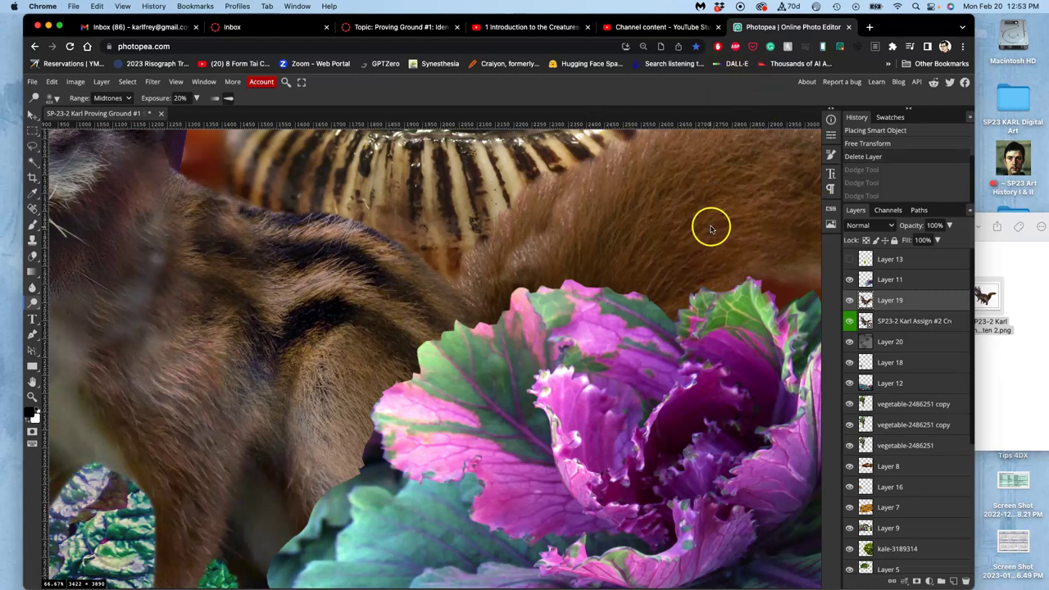
Hide the green-labelled Assign #2 layer again so only Layer 19 supplies the creature.
{"action": "left_click", "coordinate": [849, 320]}
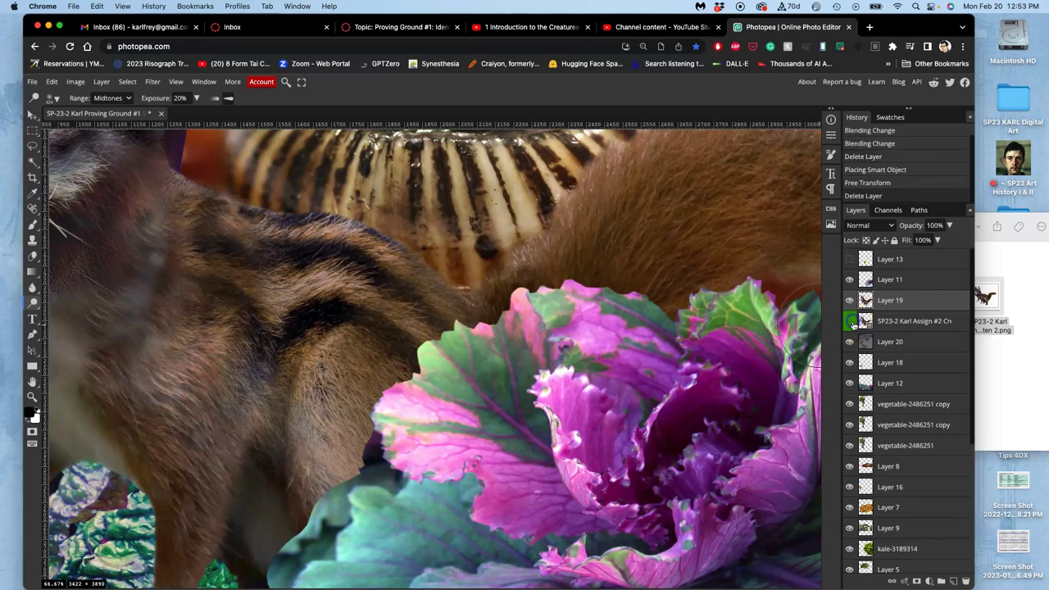
{"action": "key", "text": "super+minus"}
{"action": "key", "text": "super+minus"}
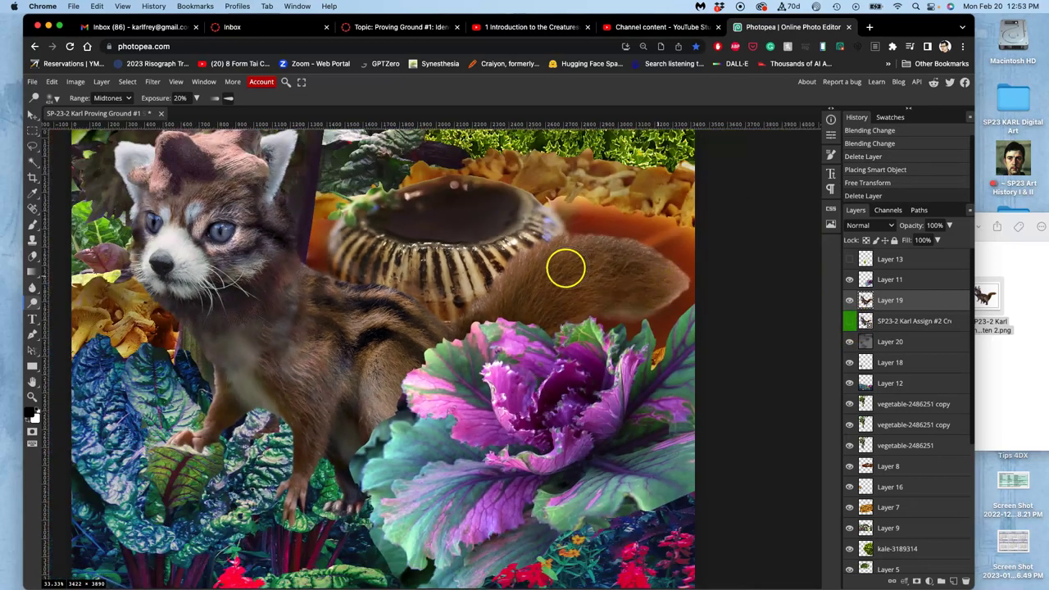
{"action": "left_click_drag", "start_coordinate": [407, 271], "coordinate": [443, 327]}
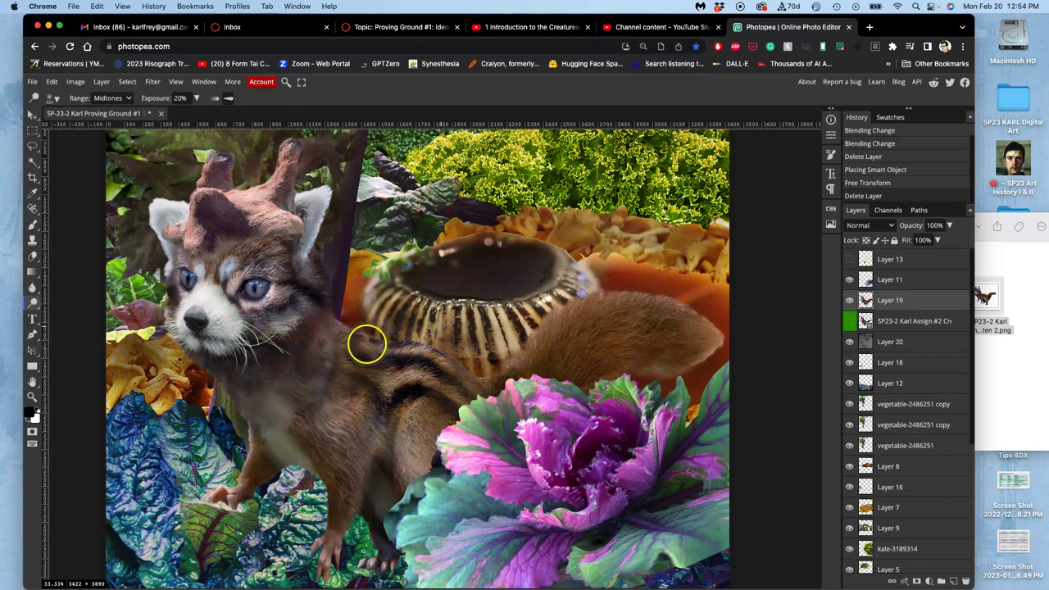
Lasso the creature's ear beside the purple stalk on Layer 19, copy it to a new layer, and check the copy with Layer 19 hidden.
{"action": "left_click", "coordinate": [33, 148]}
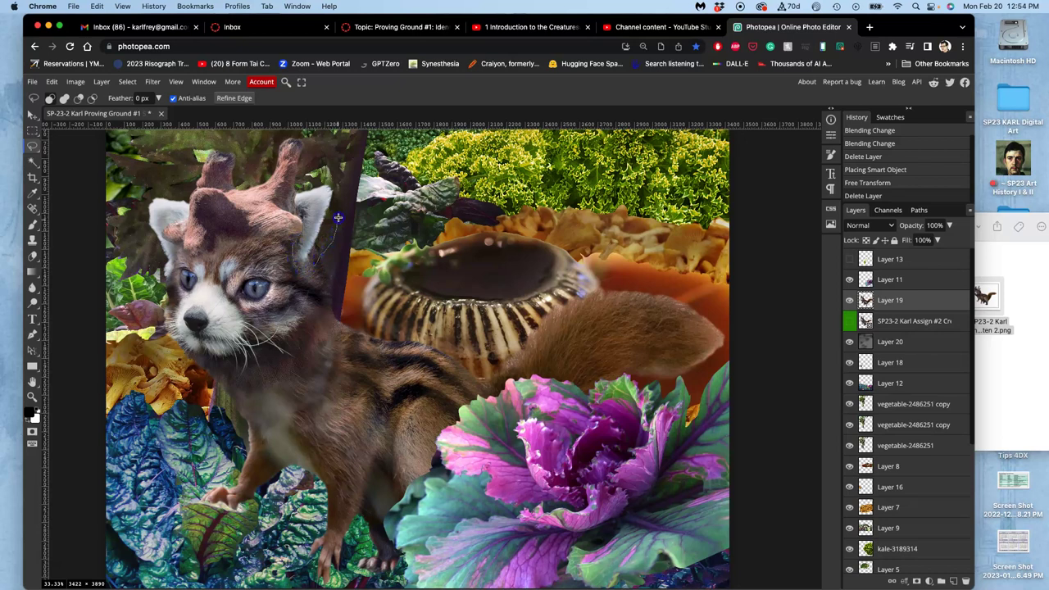
{"action": "left_click_drag", "start_coordinate": [303, 182], "coordinate": [302, 184]}
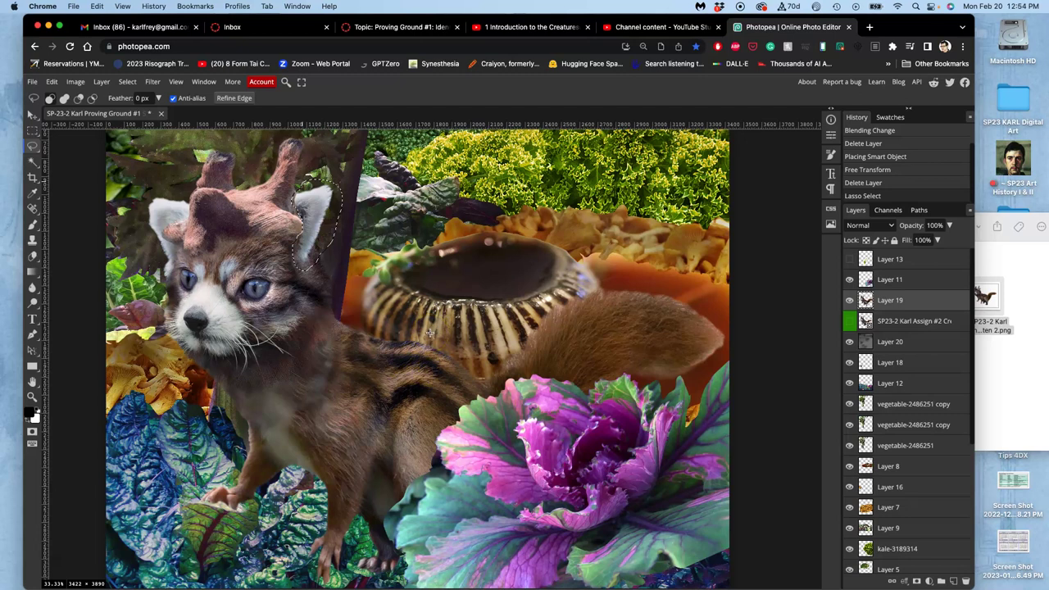
{"action": "key", "text": "super+j"}
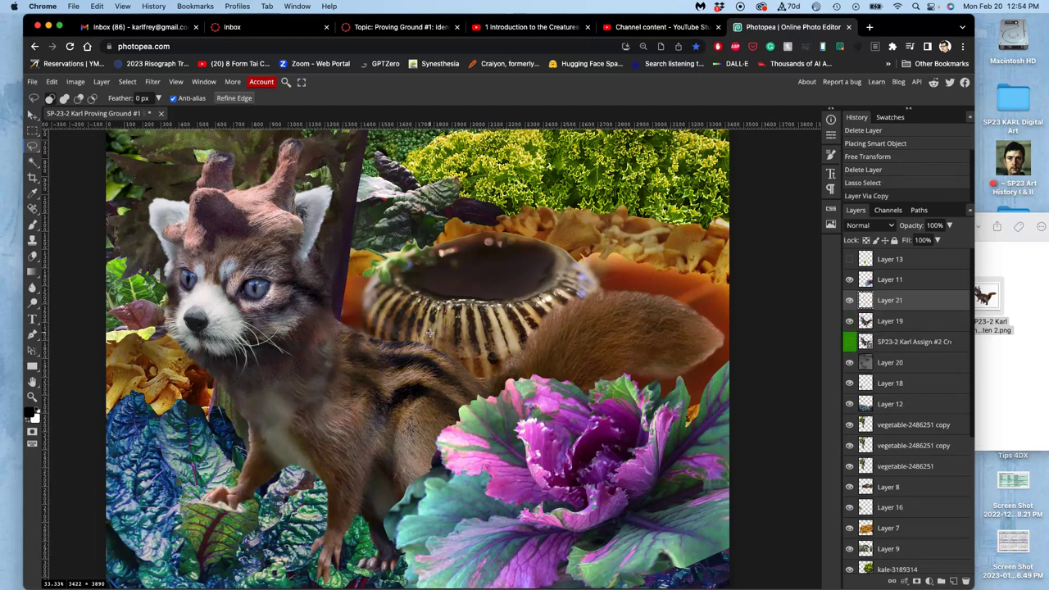
{"action": "left_click", "coordinate": [849, 320]}
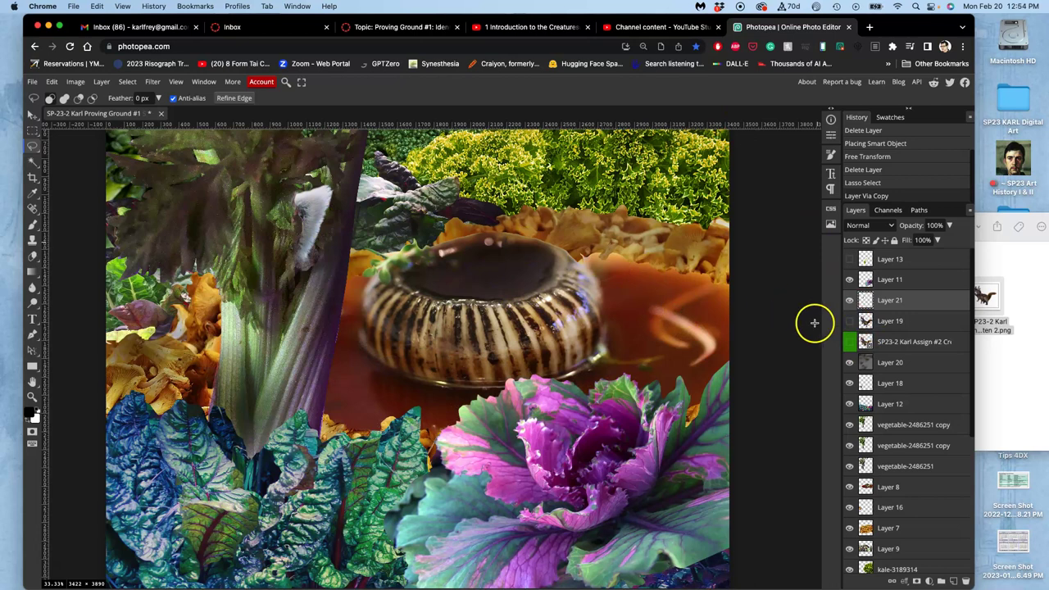
{"action": "left_click", "coordinate": [849, 320]}
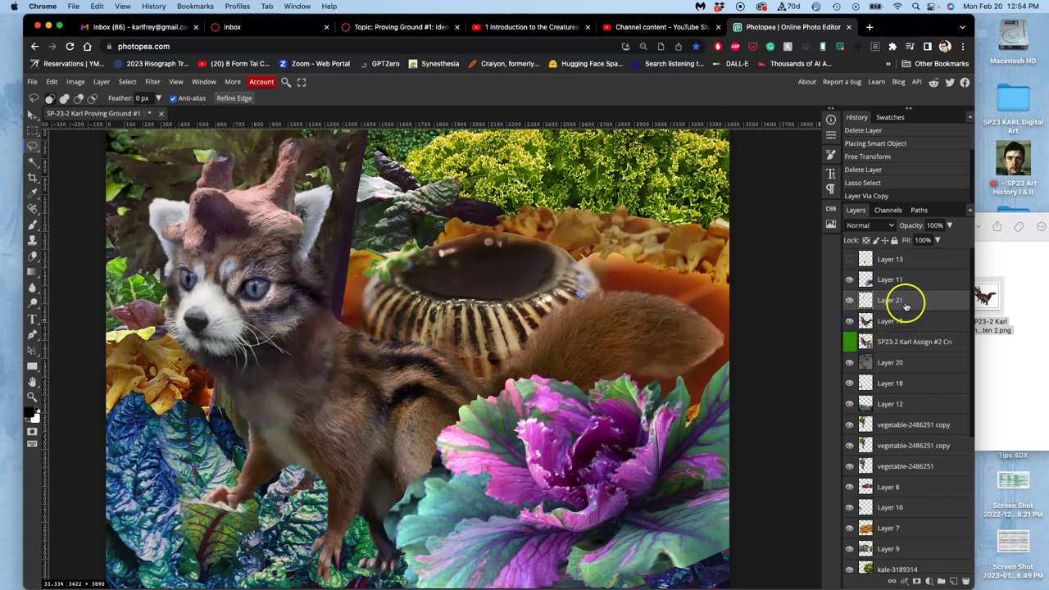
Free-transform the copied ear on Layer 21 to 137.15% width and 121.67% height, rotated 8.2°, and fit it over the original ear.
{"action": "key", "text": "ctrl+t"}
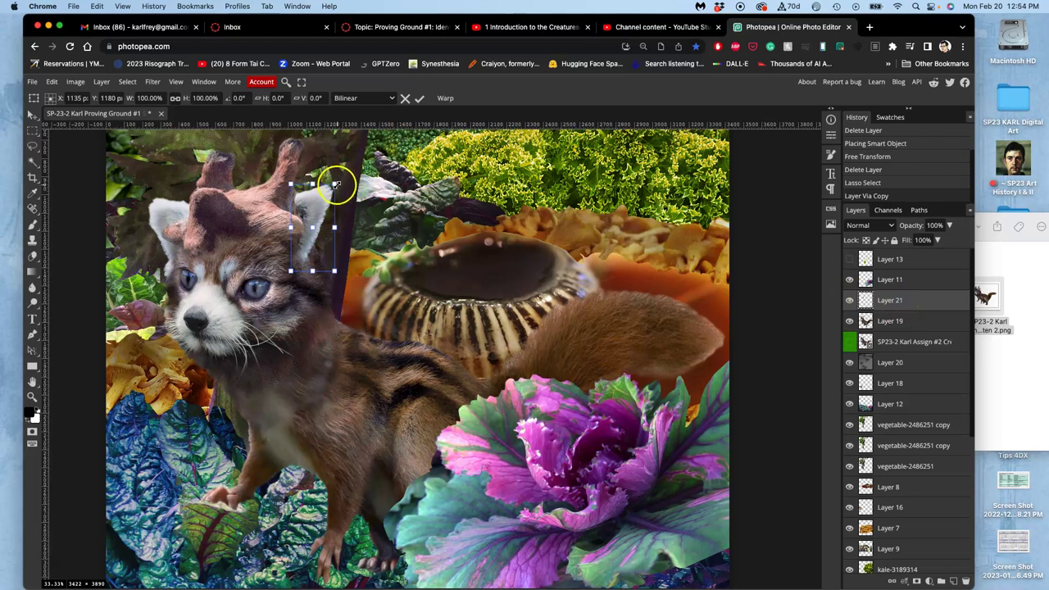
{"action": "left_click_drag", "start_coordinate": [334, 184], "coordinate": [356, 201]}
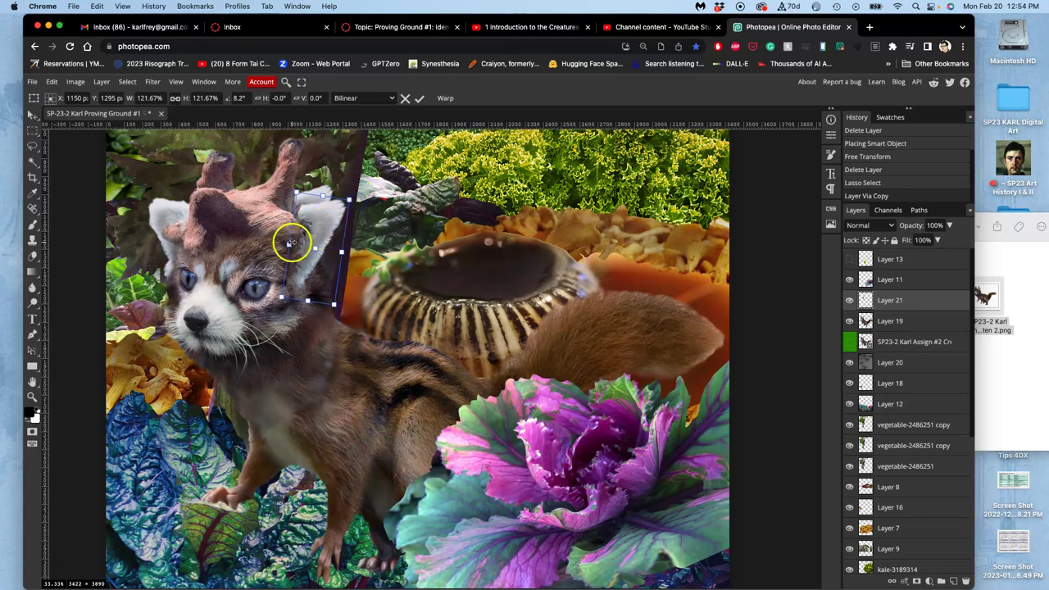
{"action": "mouse_move", "coordinate": [291, 244]}
{"action": "left_mouse_down"}
{"action": "mouse_move", "coordinate": [282, 246]}
{"action": "mouse_move", "coordinate": [310, 238]}
{"action": "left_mouse_up"}
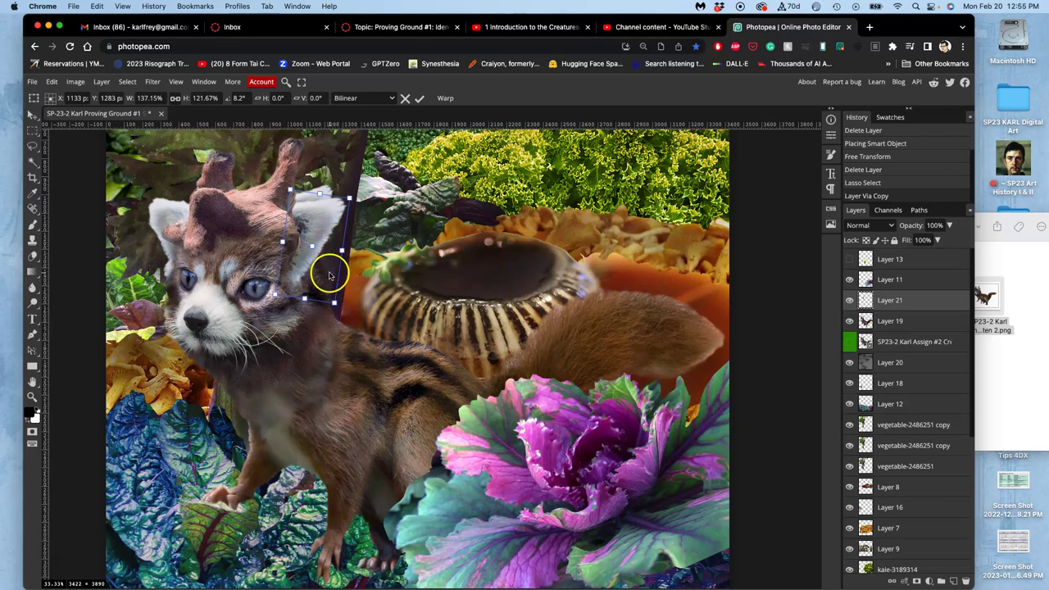
Warp the enlarged ear slightly along its inner edge to fit the head, and apply the transform.
{"action": "right_click", "coordinate": [328, 275]}
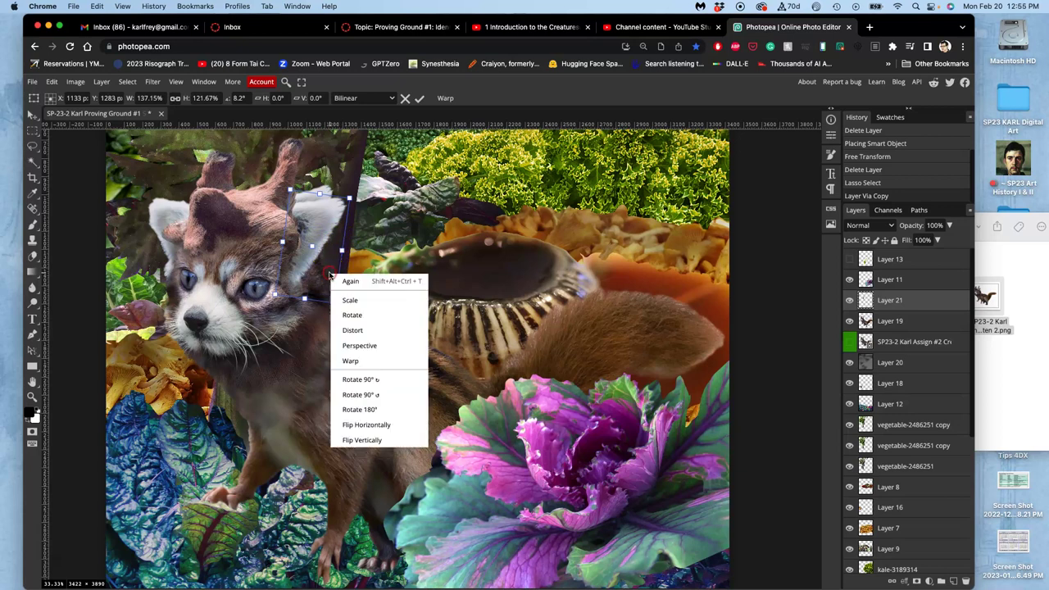
{"action": "left_click", "coordinate": [353, 369]}
{"action": "left_click_drag", "start_coordinate": [301, 263], "coordinate": [308, 268]}
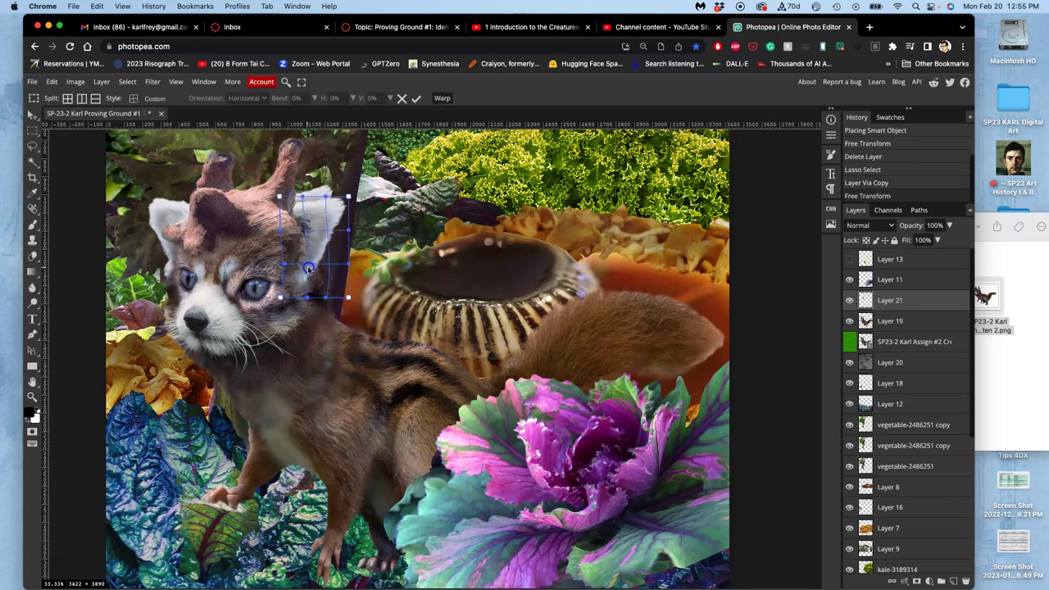
{"action": "left_click_drag", "start_coordinate": [299, 230], "coordinate": [298, 232]}
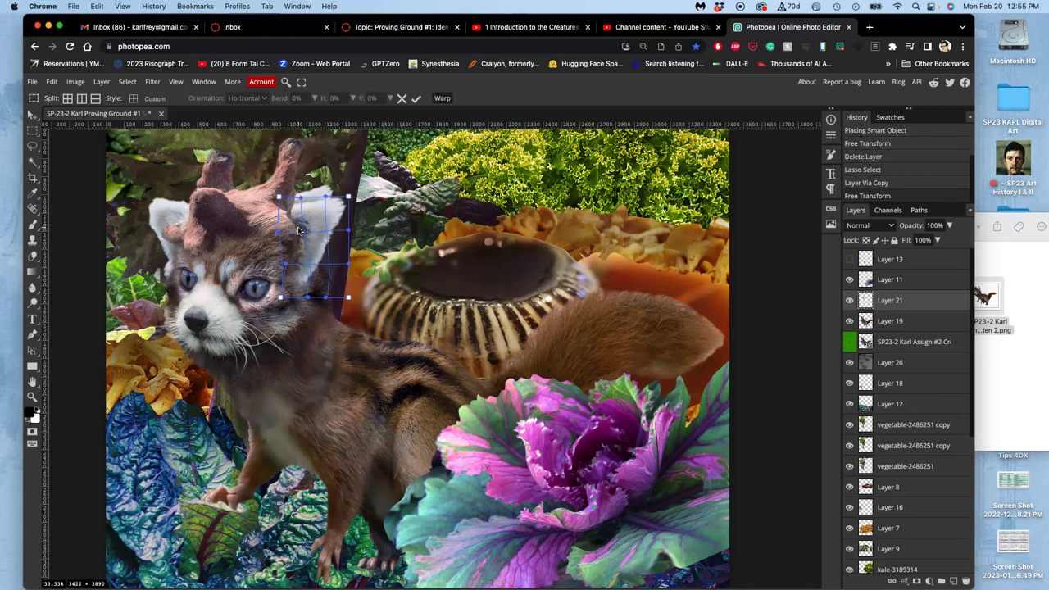
{"action": "key", "text": "Return"}
Compare the new ear with the original, and erase the original ear's protruding tip on Layer 19 with a 105 px, 0% hardness eraser.
{"action": "key", "text": "super+plus"}
{"action": "key", "text": "super+plus"}
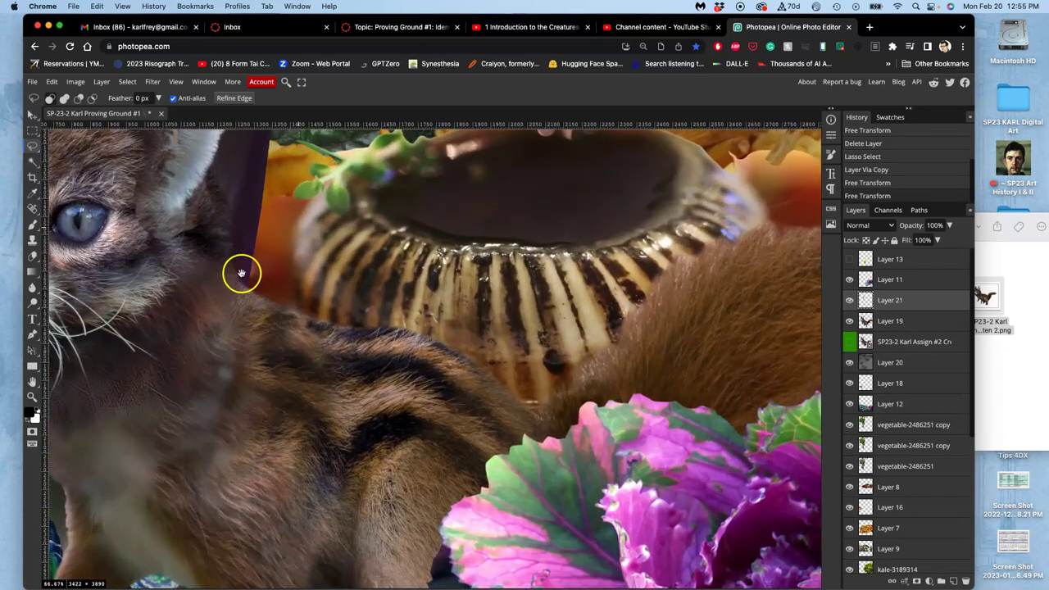
{"action": "scroll", "coordinate": [361, 311], "scroll_direction": "left", "scroll_amount": 6}
{"action": "scroll", "coordinate": [361, 312], "scroll_direction": "up", "scroll_amount": 4}
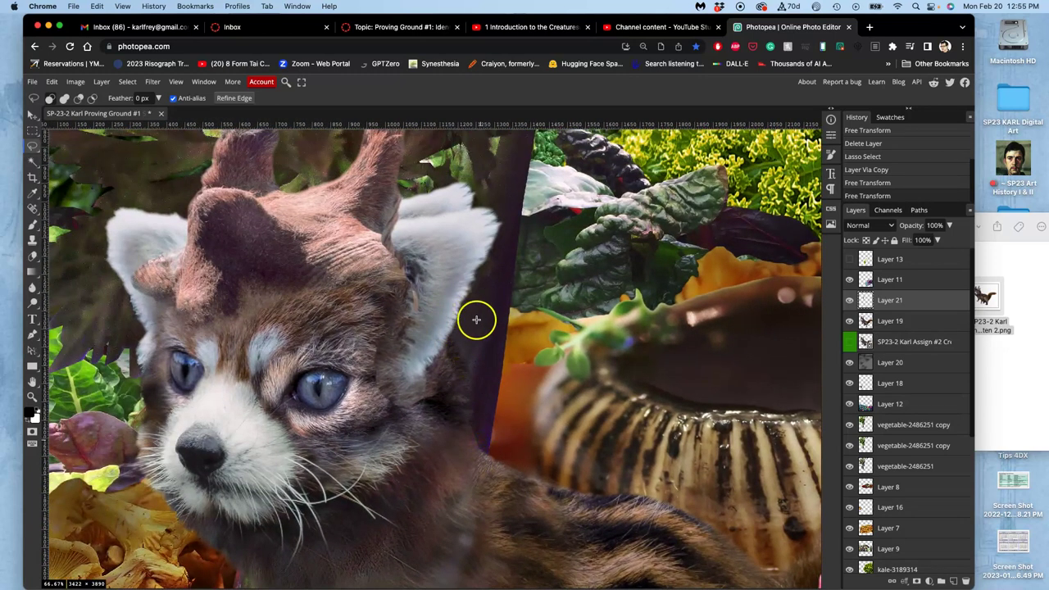
{"action": "left_click", "coordinate": [850, 301]}
{"action": "left_click", "coordinate": [850, 300]}
{"action": "left_click", "coordinate": [866, 320]}
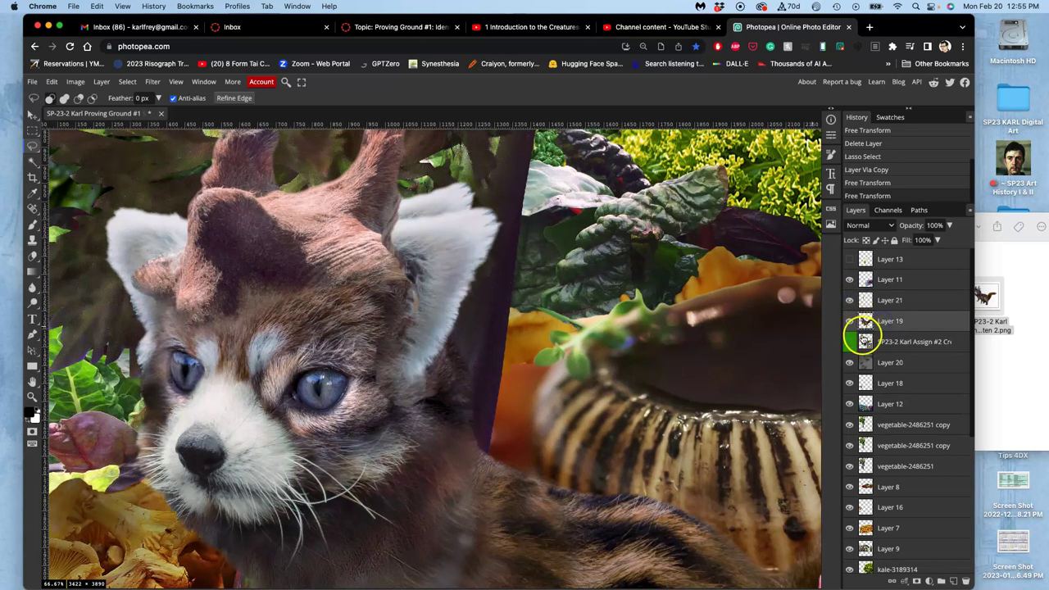
{"action": "left_click", "coordinate": [33, 256]}
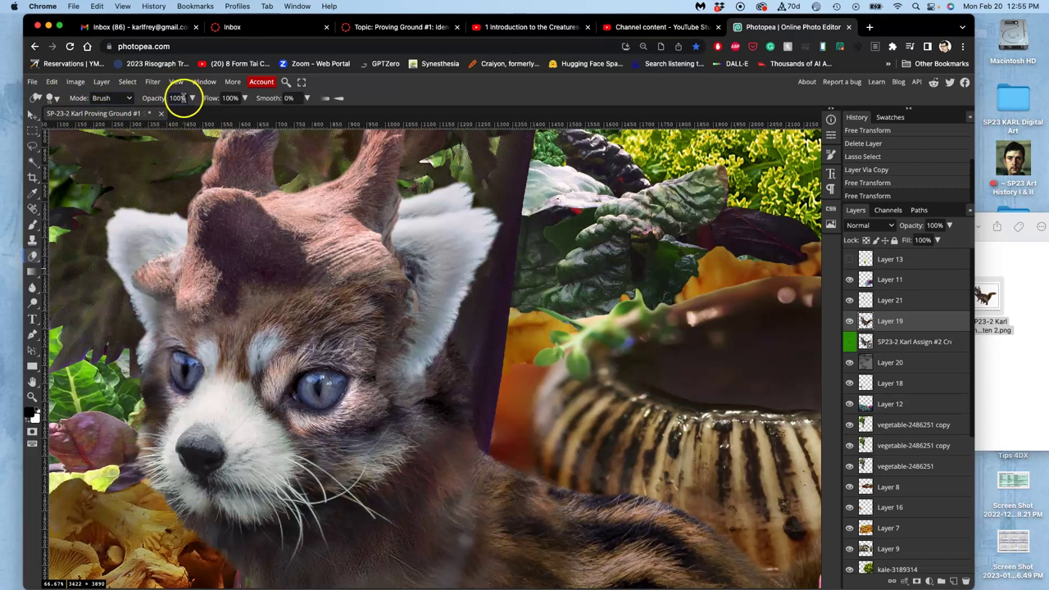
{"action": "left_click", "coordinate": [52, 98]}
{"action": "left_click", "coordinate": [97, 149]}
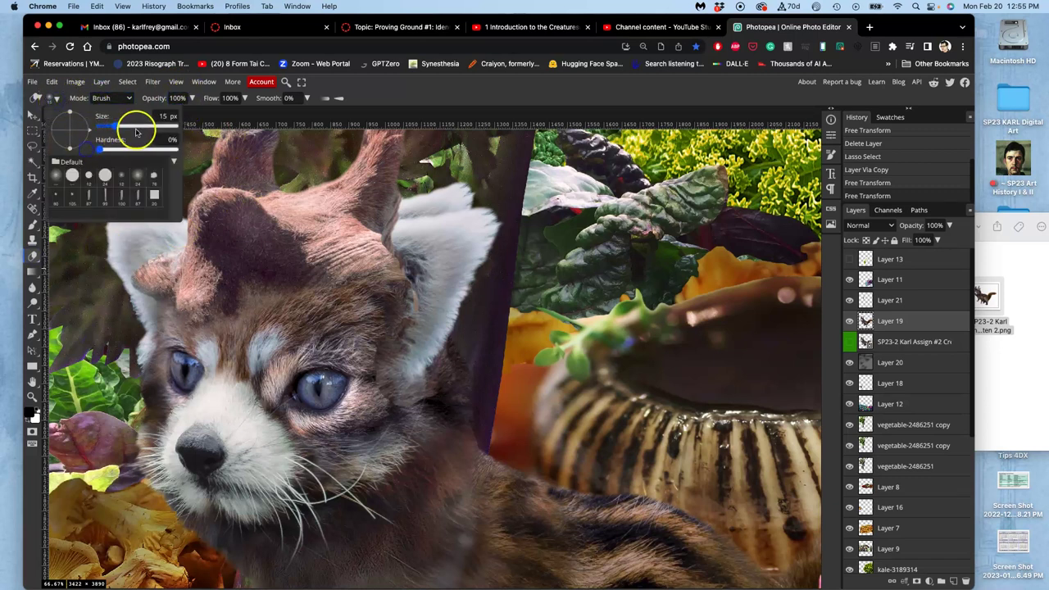
{"action": "left_click", "coordinate": [132, 126]}
{"action": "mouse_move", "coordinate": [466, 189]}
{"action": "left_mouse_down"}
{"action": "mouse_move", "coordinate": [449, 214]}
{"action": "mouse_move", "coordinate": [431, 198]}
{"action": "mouse_move", "coordinate": [416, 208]}
{"action": "left_mouse_up"}
Erase the leftover ear fragments next to the horn on Layer 19 with a 14 px, 40% hardness eraser, and compare with Layer 21 toggled.
{"action": "left_click", "coordinate": [53, 98]}
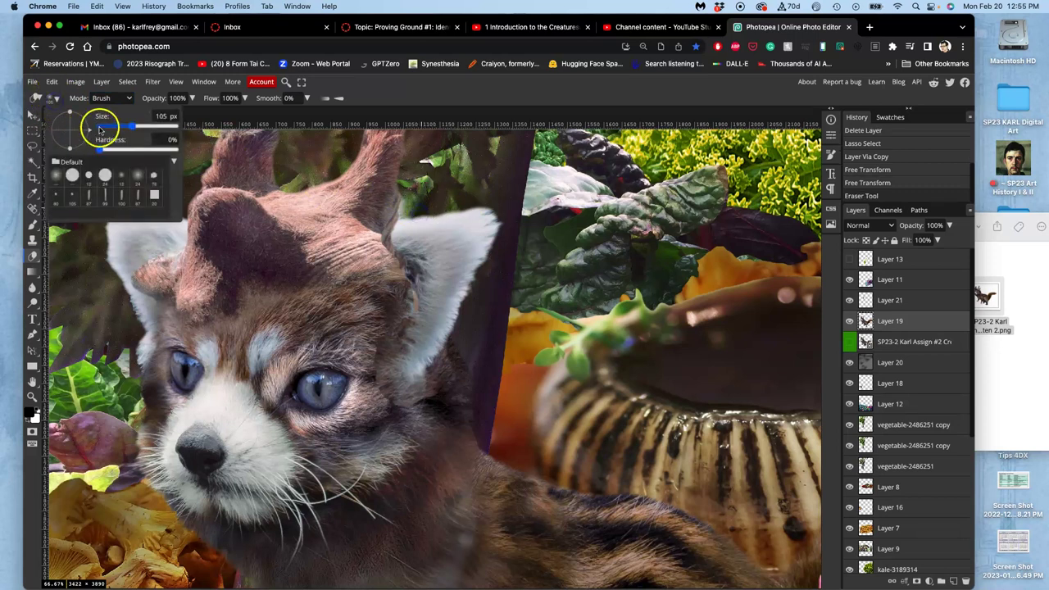
{"action": "left_click_drag", "start_coordinate": [101, 129], "coordinate": [116, 128]}
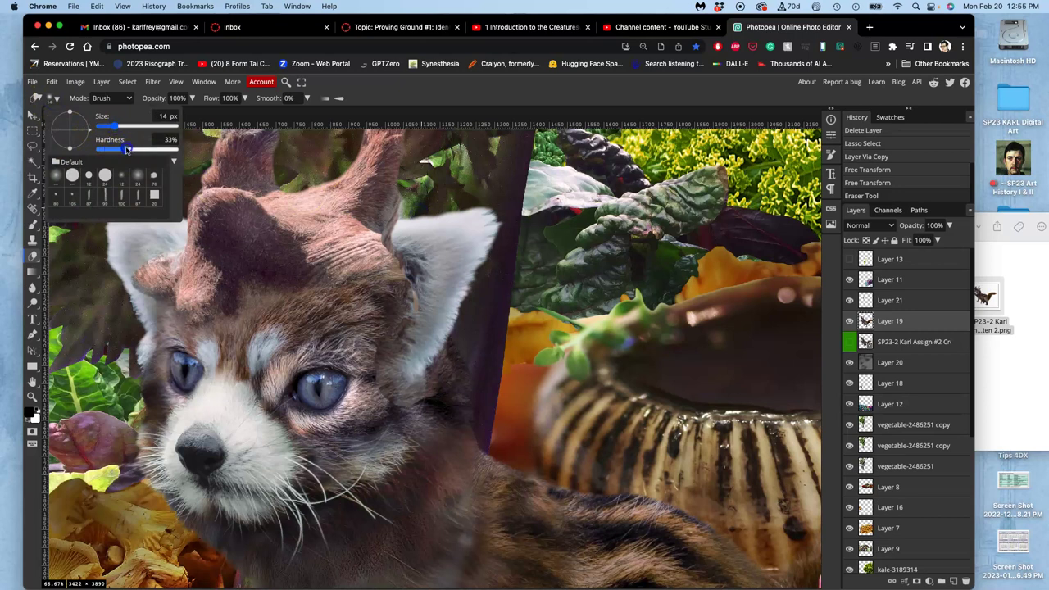
{"action": "left_click", "coordinate": [404, 205]}
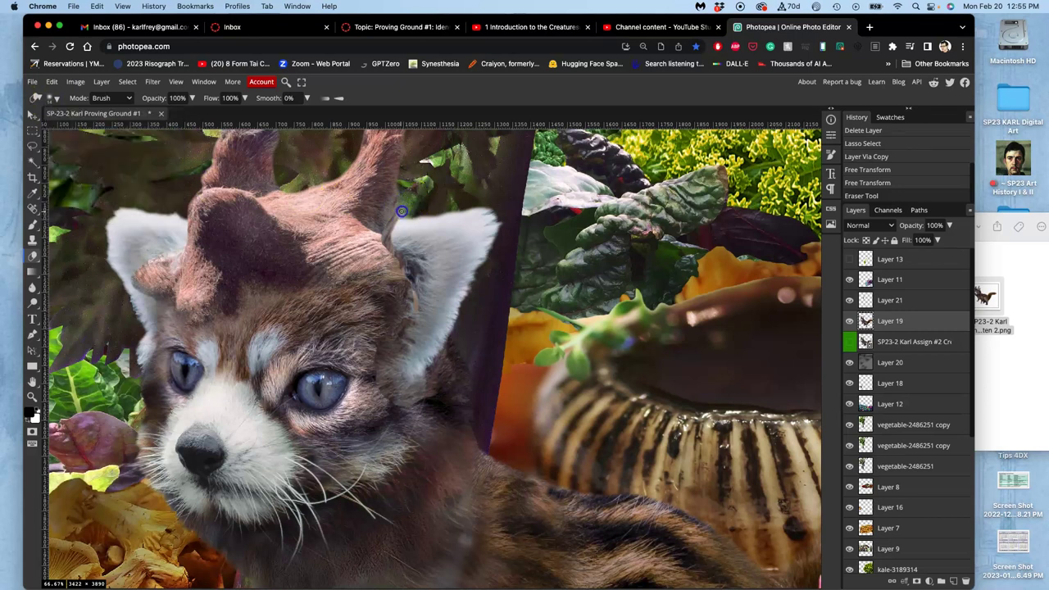
{"action": "left_click", "coordinate": [406, 218]}
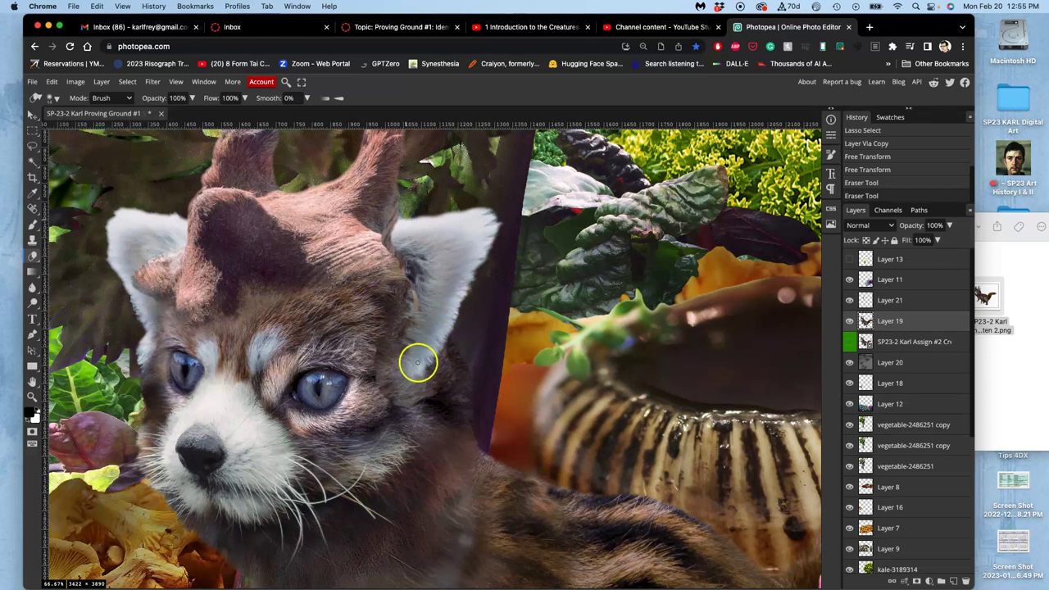
{"action": "left_click", "coordinate": [850, 301]}
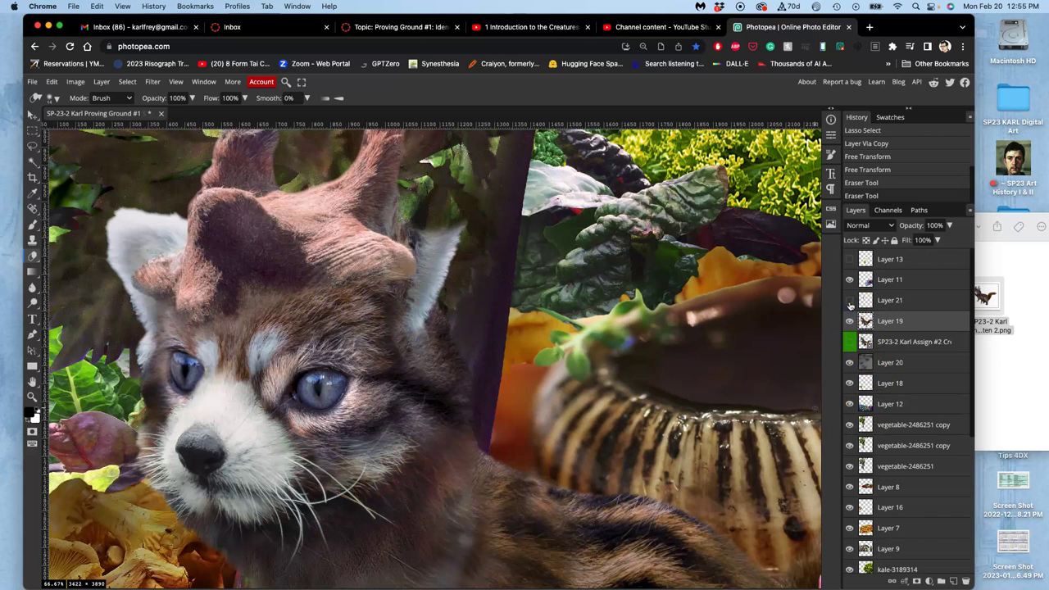
{"action": "left_click", "coordinate": [850, 301]}
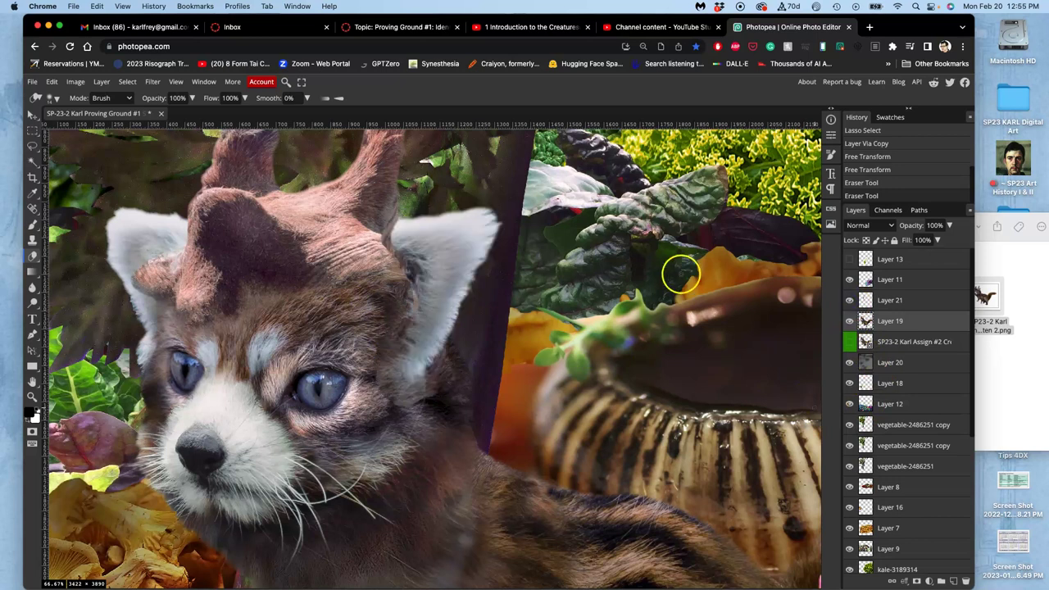
{"action": "left_click", "coordinate": [849, 301]}
{"action": "left_click", "coordinate": [850, 301]}
On Layer 21, soften the enlarged ear's inner edge above the eye with a 300 px, 9% hardness eraser.
{"action": "left_click", "coordinate": [882, 304]}
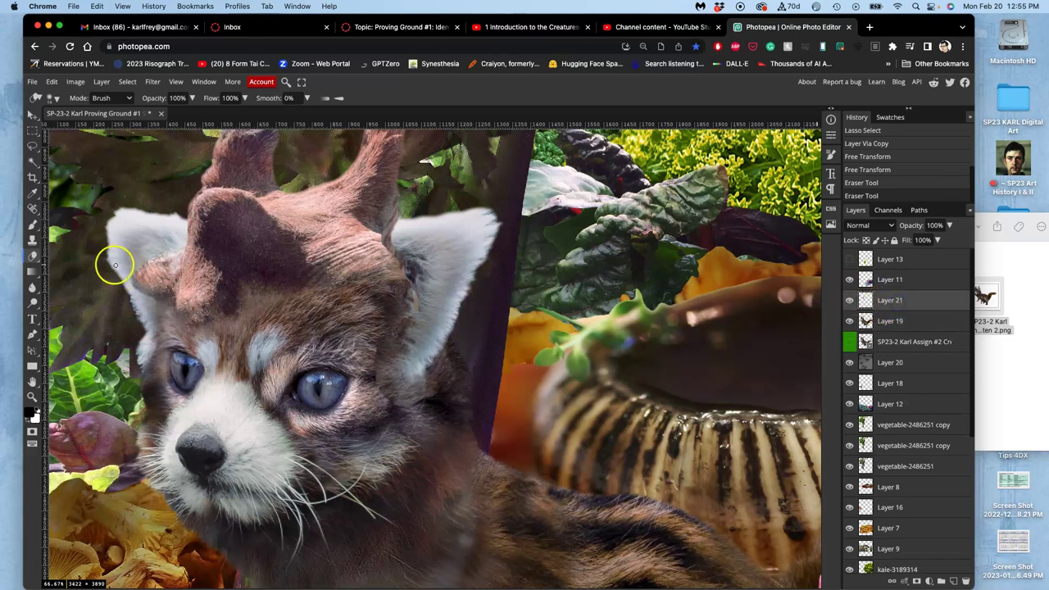
{"action": "left_click", "coordinate": [54, 98]}
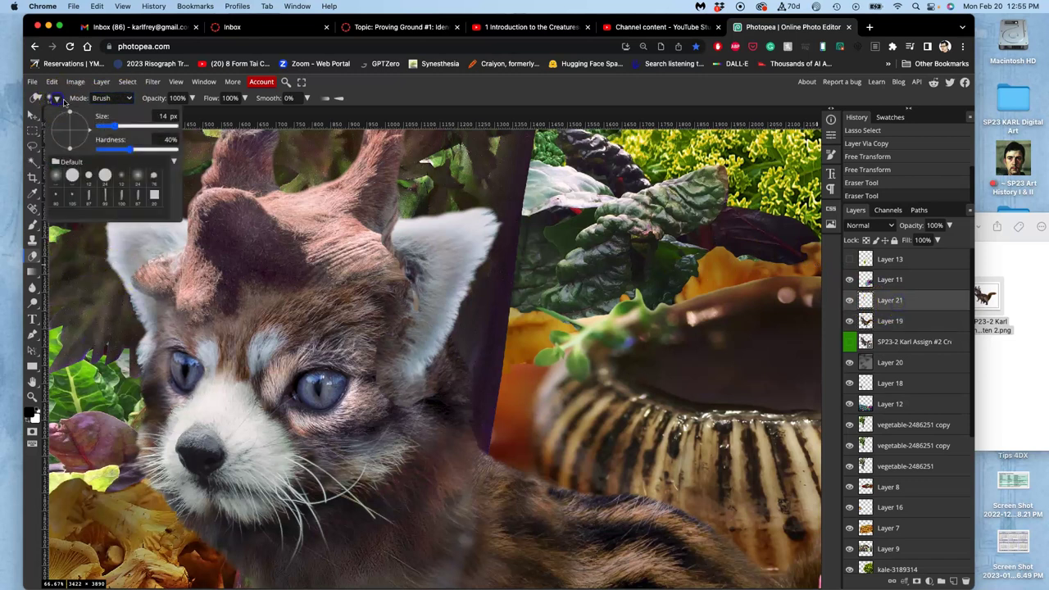
{"action": "mouse_move", "coordinate": [137, 127]}
{"action": "left_mouse_down"}
{"action": "mouse_move", "coordinate": [149, 127]}
{"action": "mouse_move", "coordinate": [115, 152]}
{"action": "left_mouse_up"}
{"action": "left_click", "coordinate": [355, 335]}
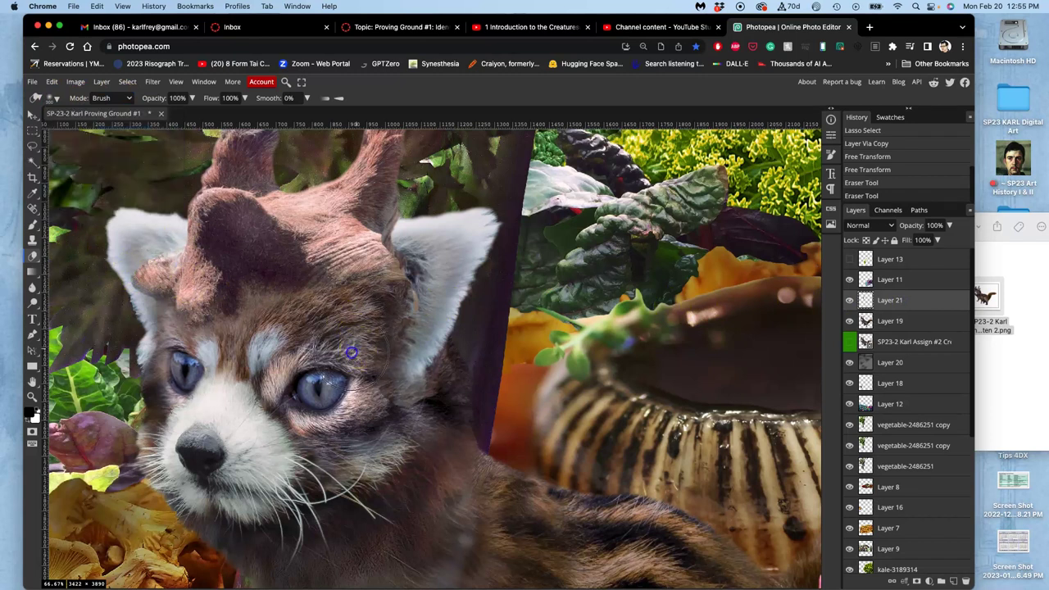
{"action": "left_click", "coordinate": [353, 337]}
Reduce the eraser size and blend the base and inner edge of the enlarged ear into the cheek fur on Layer 21.
{"action": "left_click", "coordinate": [54, 99]}
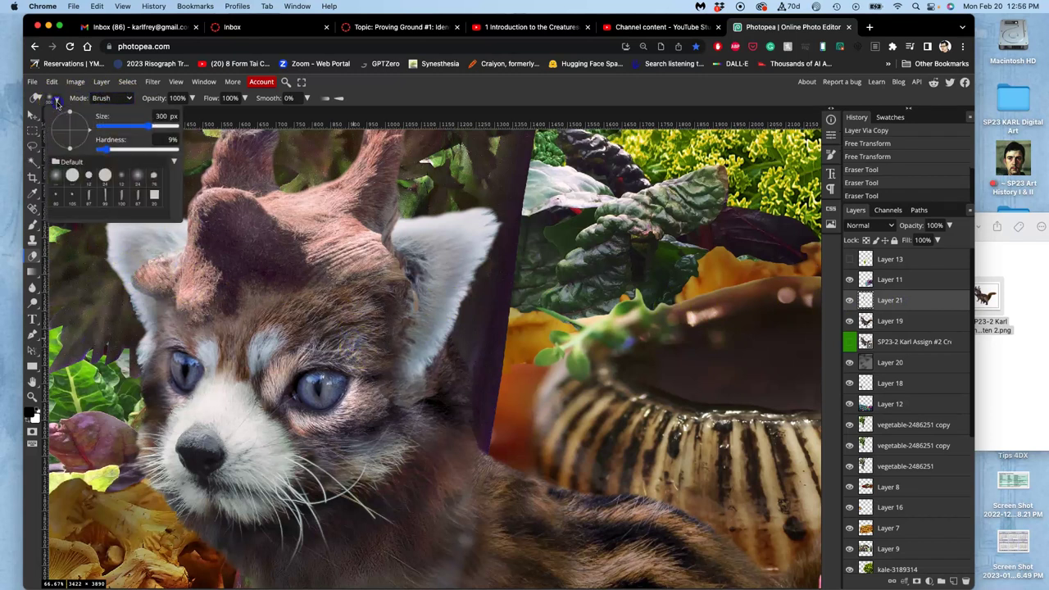
{"action": "left_click", "coordinate": [131, 127]}
{"action": "left_click", "coordinate": [374, 374]}
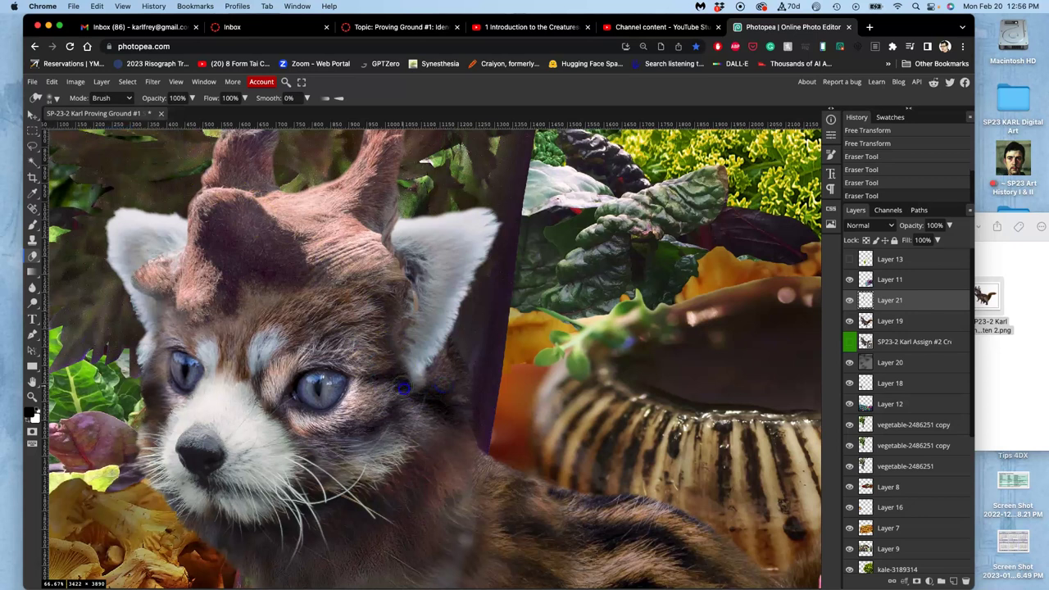
{"action": "left_click_drag", "start_coordinate": [419, 396], "coordinate": [391, 370]}
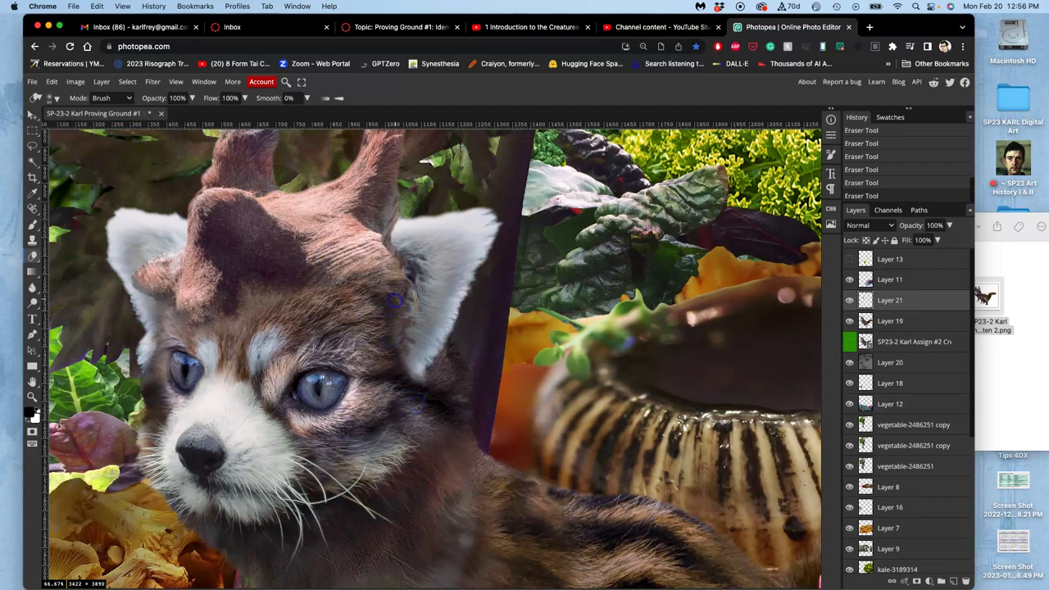
{"action": "left_click_drag", "start_coordinate": [397, 321], "coordinate": [405, 312]}
{"action": "mouse_move", "coordinate": [374, 357]}
{"action": "left_mouse_down"}
{"action": "mouse_move", "coordinate": [370, 385]}
{"action": "mouse_move", "coordinate": [390, 334]}
{"action": "left_mouse_up"}
Toggle Layer 21 to compare the ear, and erase the part of it covering the horn bump beside it.
{"action": "left_click", "coordinate": [849, 300]}
{"action": "left_click", "coordinate": [850, 300]}
{"action": "left_click", "coordinate": [850, 300]}
{"action": "left_click", "coordinate": [850, 300]}
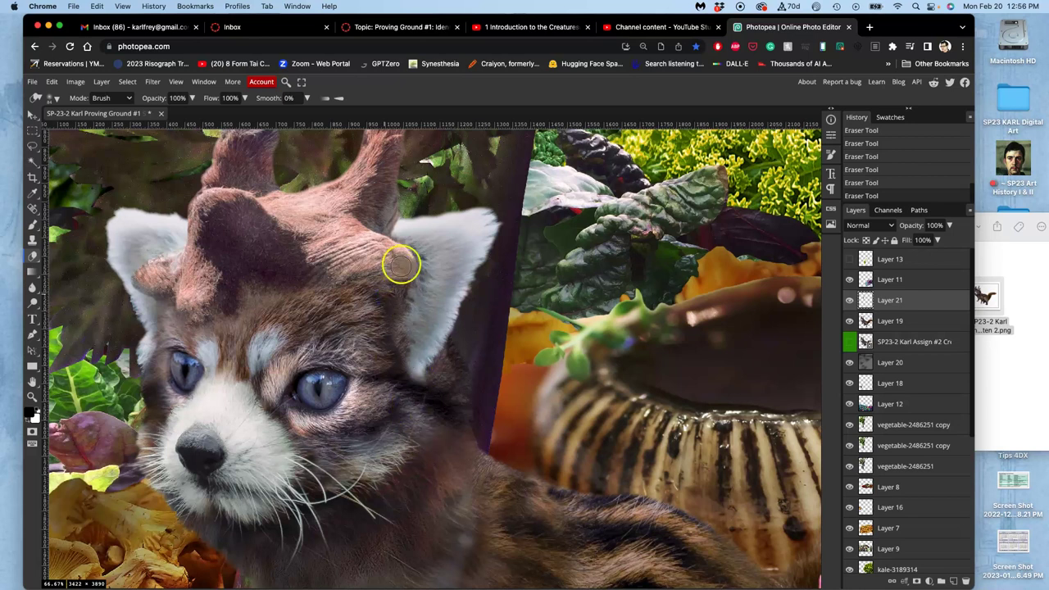
{"action": "left_click_drag", "start_coordinate": [401, 258], "coordinate": [389, 252]}
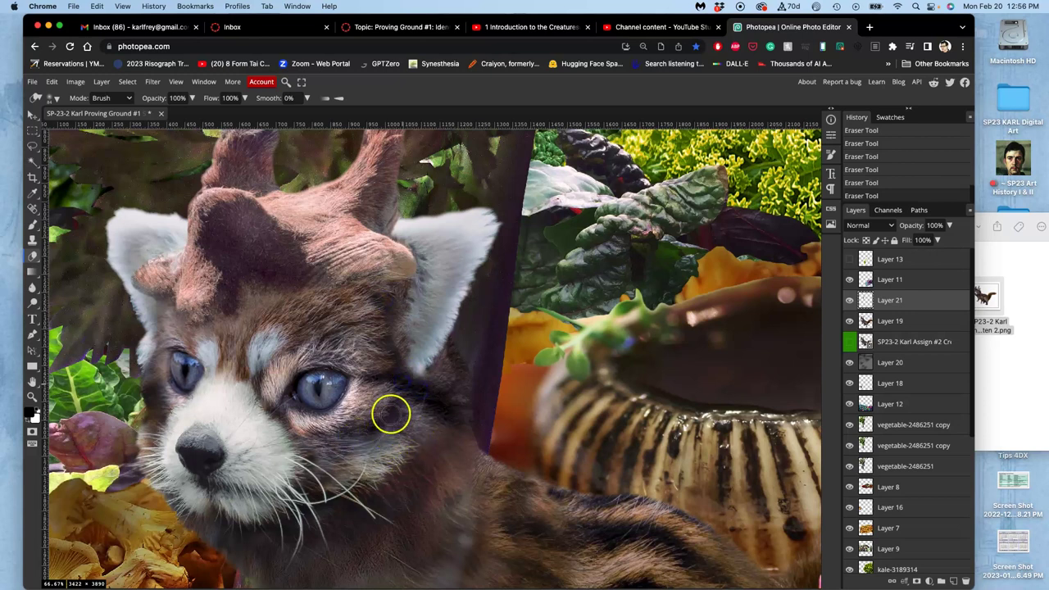
Save the changes to the Proving Ground #1 Sketch PSD file.
{"action": "key", "text": "super+minus"}
{"action": "key", "text": "super+minus"}
{"action": "key", "text": "super+minus"}
{"action": "left_click_drag", "start_coordinate": [531, 370], "coordinate": [444, 277]}
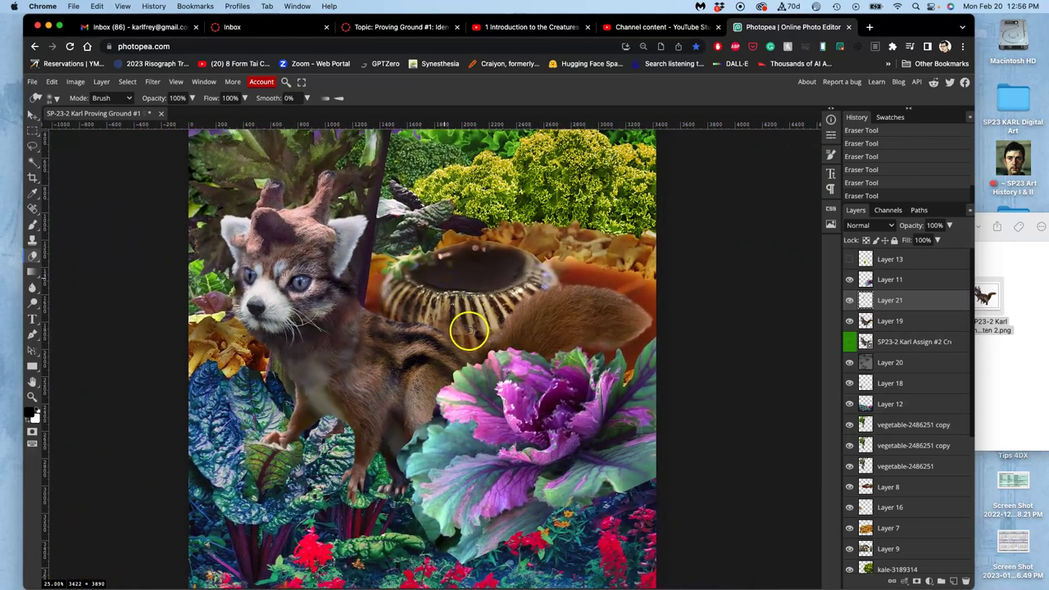
{"action": "key", "text": "super+s"}
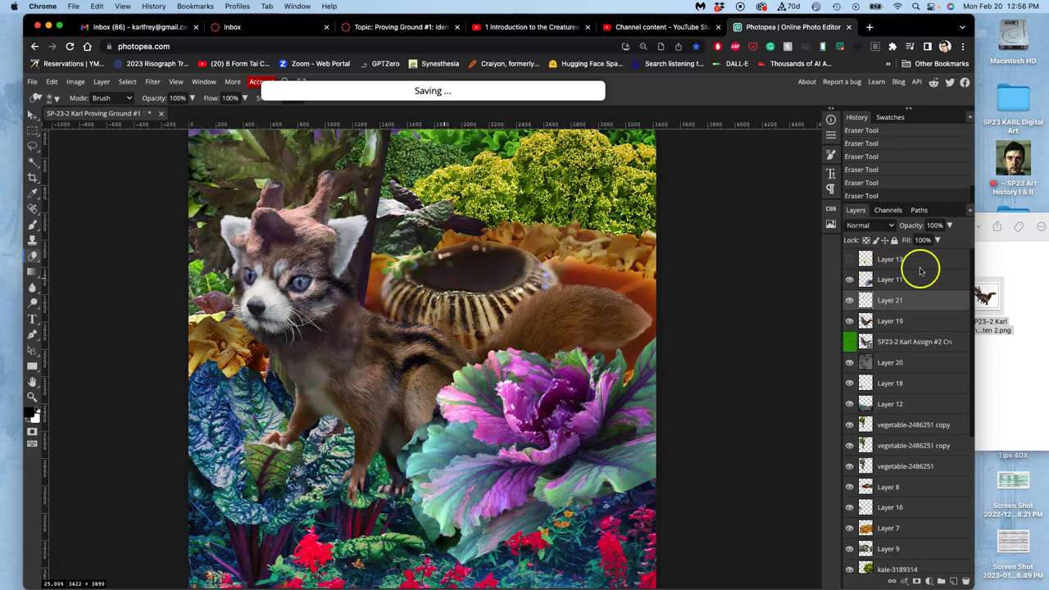
{"action": "left_click", "coordinate": [983, 261]}
{"action": "left_click", "coordinate": [922, 275]}
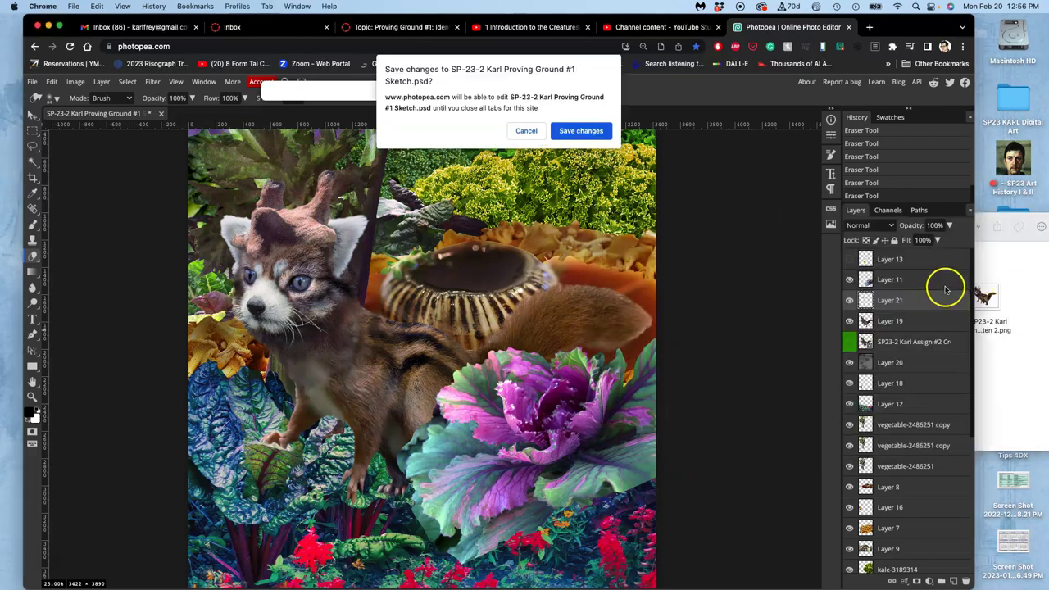
{"action": "left_click", "coordinate": [596, 132]}
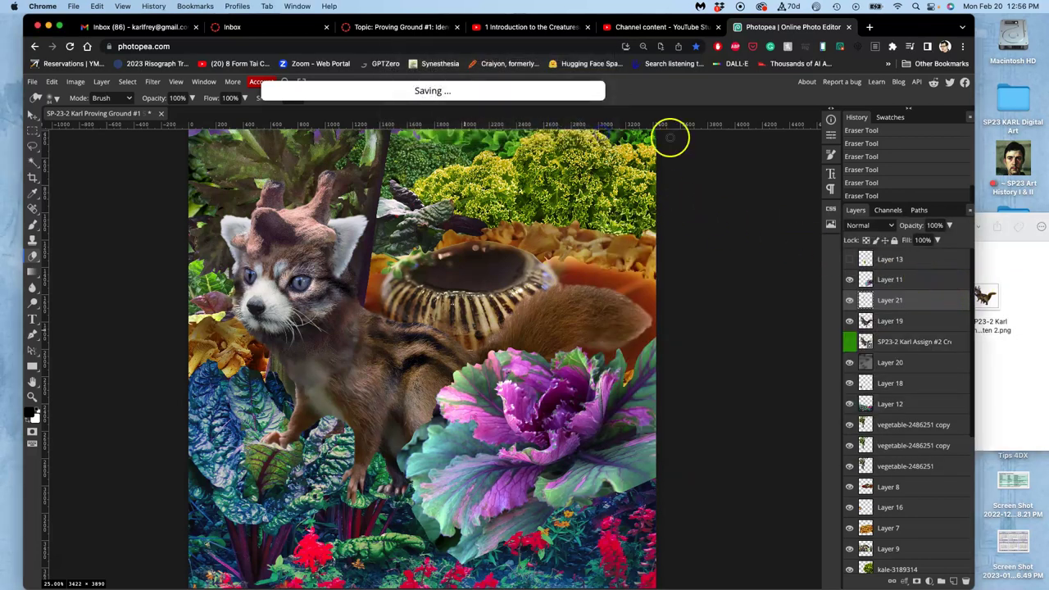
In Finder's Assign #2 folder, tag the Candy Kitten creature collage PSD green, and return to Photopea.
{"action": "left_click", "coordinate": [990, 266]}
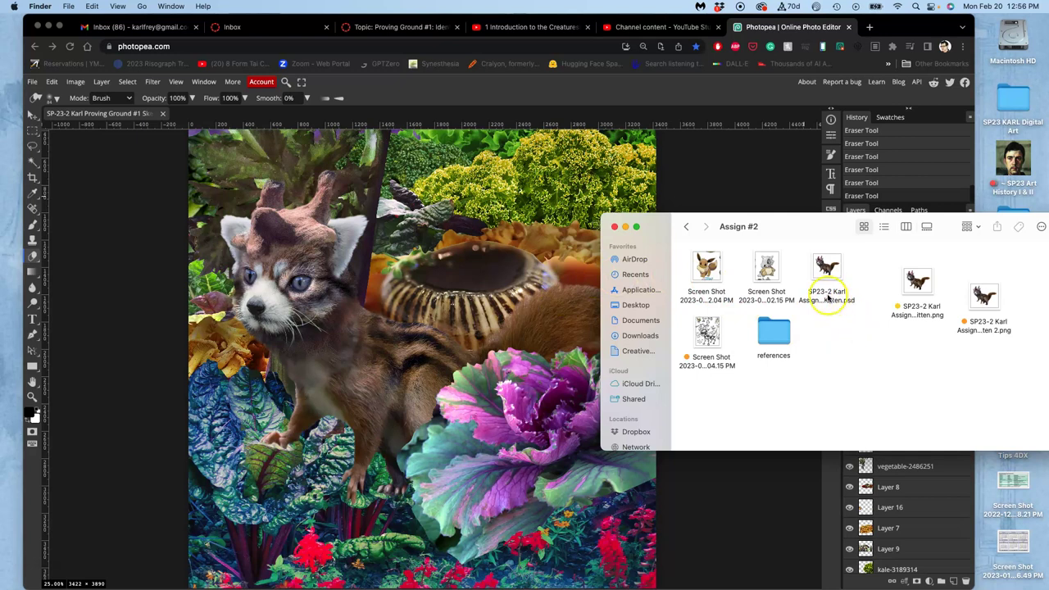
{"action": "right_click", "coordinate": [827, 274]}
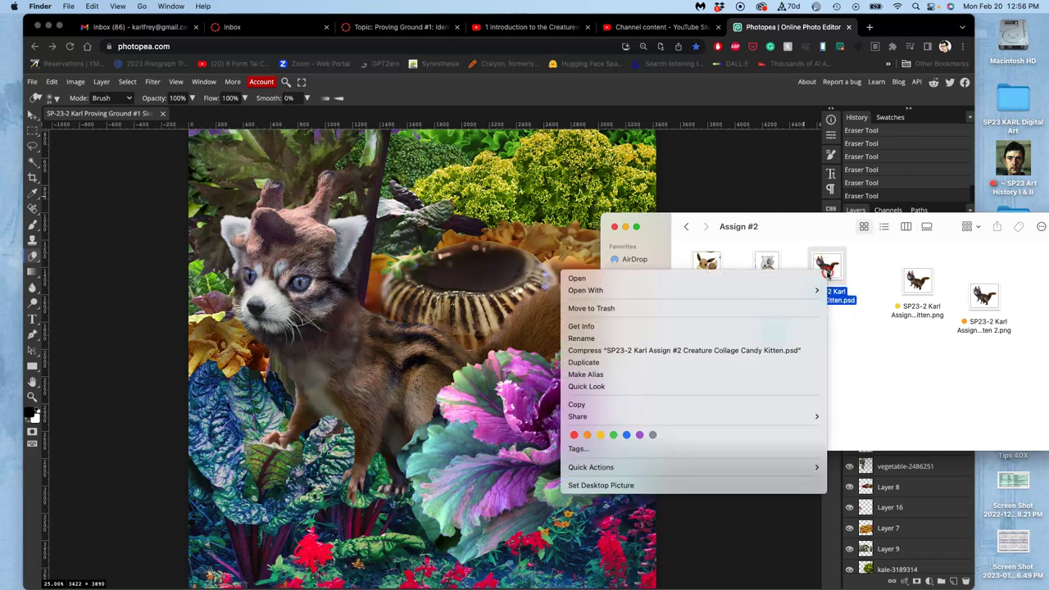
{"action": "left_click", "coordinate": [613, 435]}
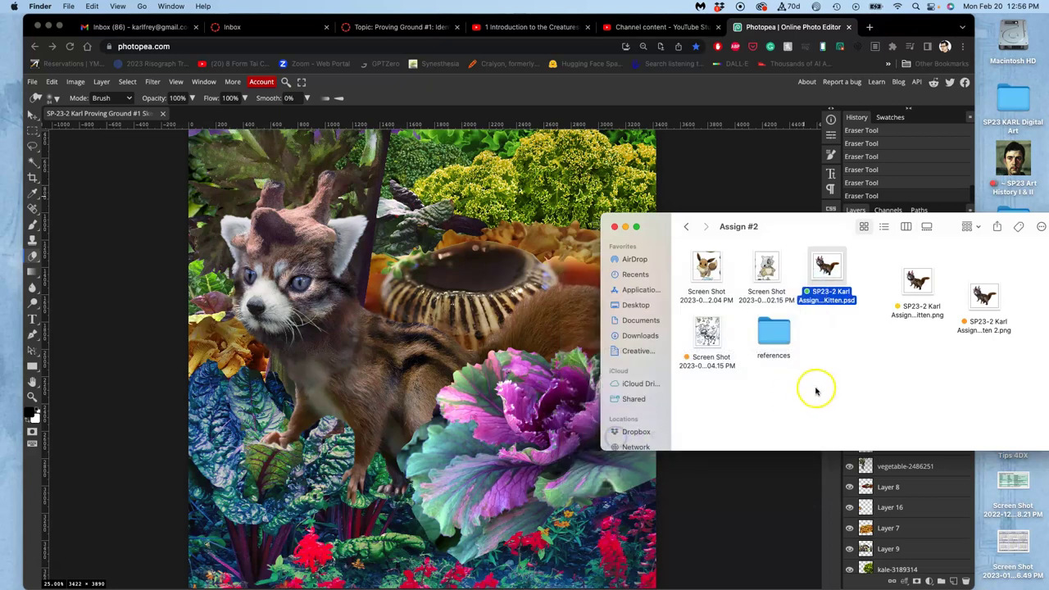
{"action": "left_click", "coordinate": [815, 385]}
{"action": "left_click", "coordinate": [510, 331]}
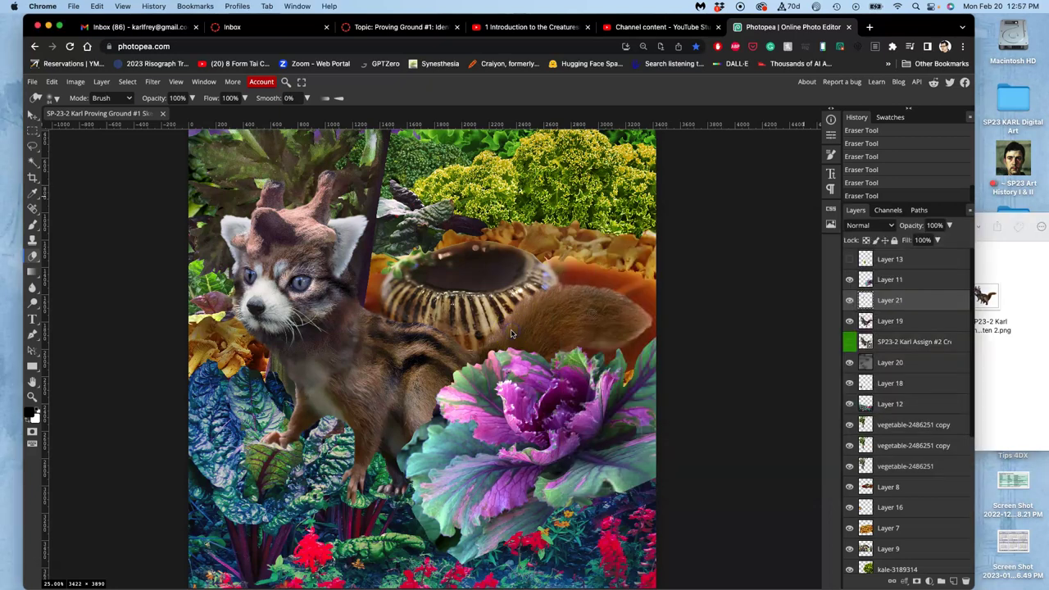
Check what Layer 21 and Layer 19 contain by toggling their visibility, and merge the two layers.
{"action": "left_click", "coordinate": [850, 302]}
{"action": "left_click", "coordinate": [849, 300]}
{"action": "left_click", "coordinate": [850, 322]}
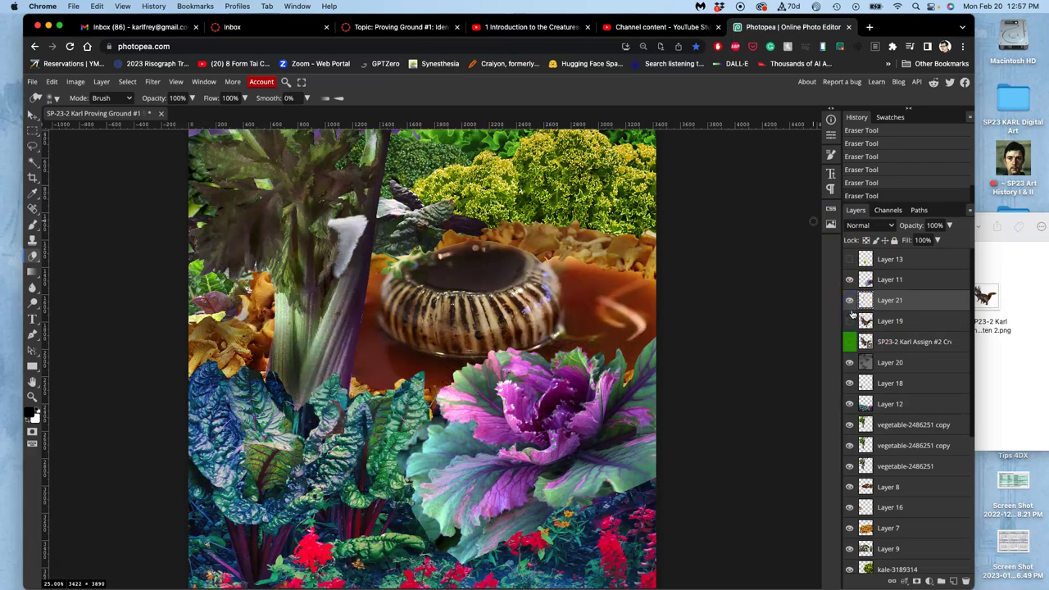
{"action": "left_click", "coordinate": [901, 309]}
{"action": "left_click", "coordinate": [915, 319]}
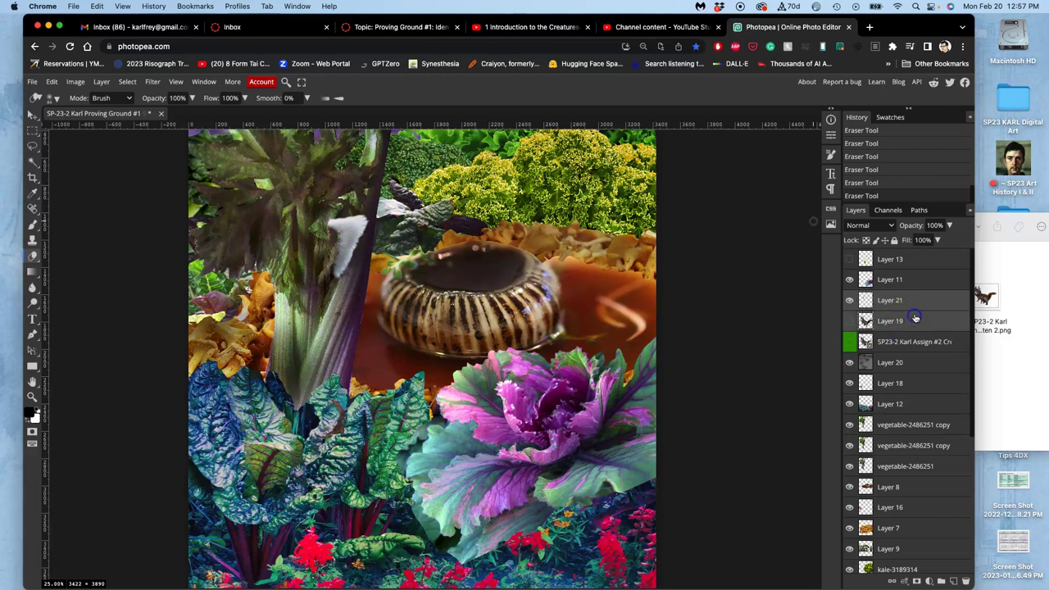
{"action": "left_click", "coordinate": [850, 322]}
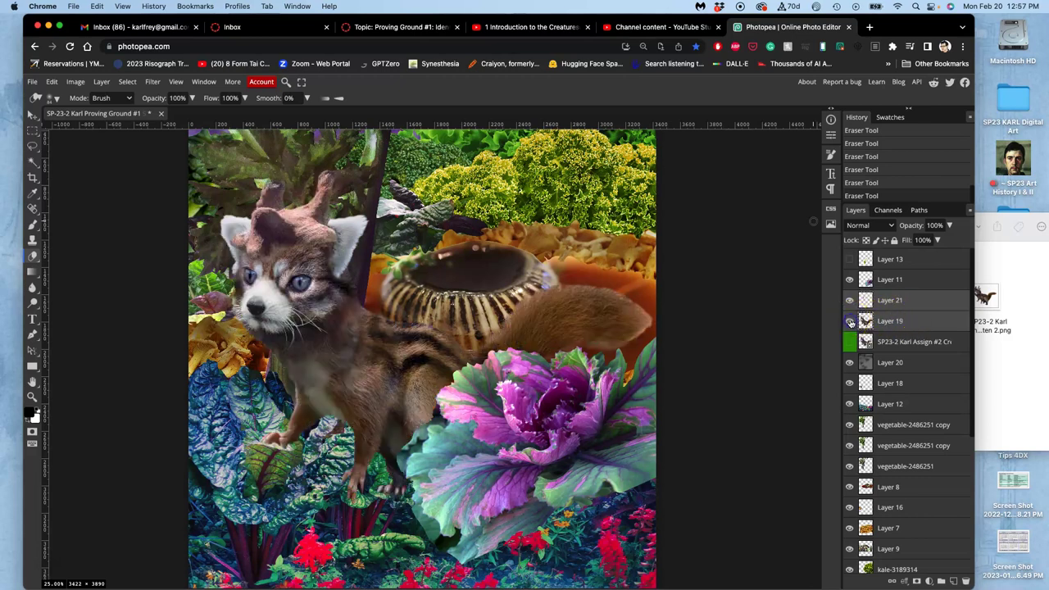
{"action": "left_click", "coordinate": [902, 311], "text": "shift"}
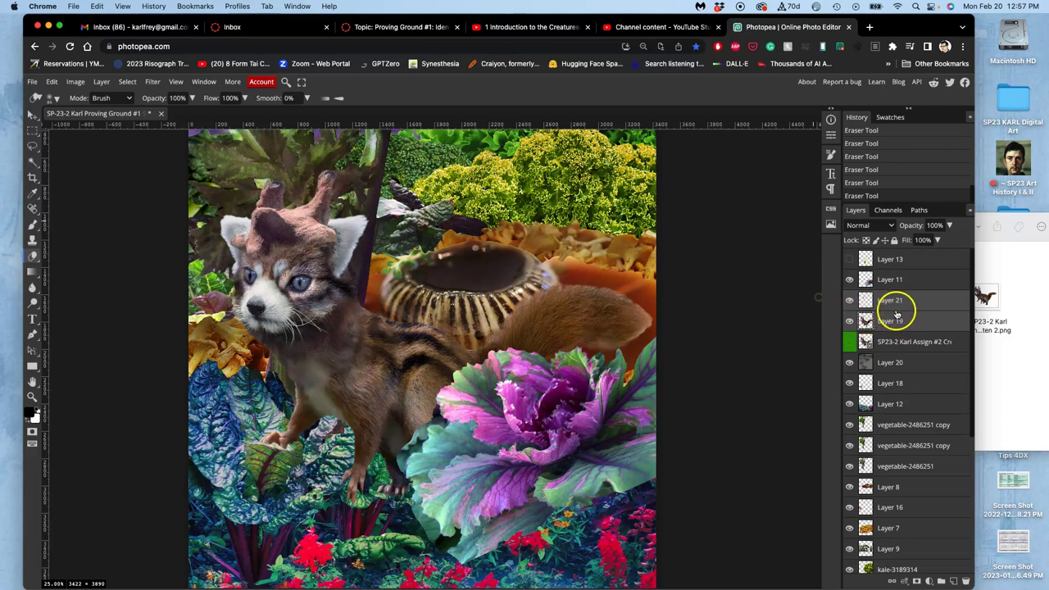
{"action": "left_click", "coordinate": [101, 82]}
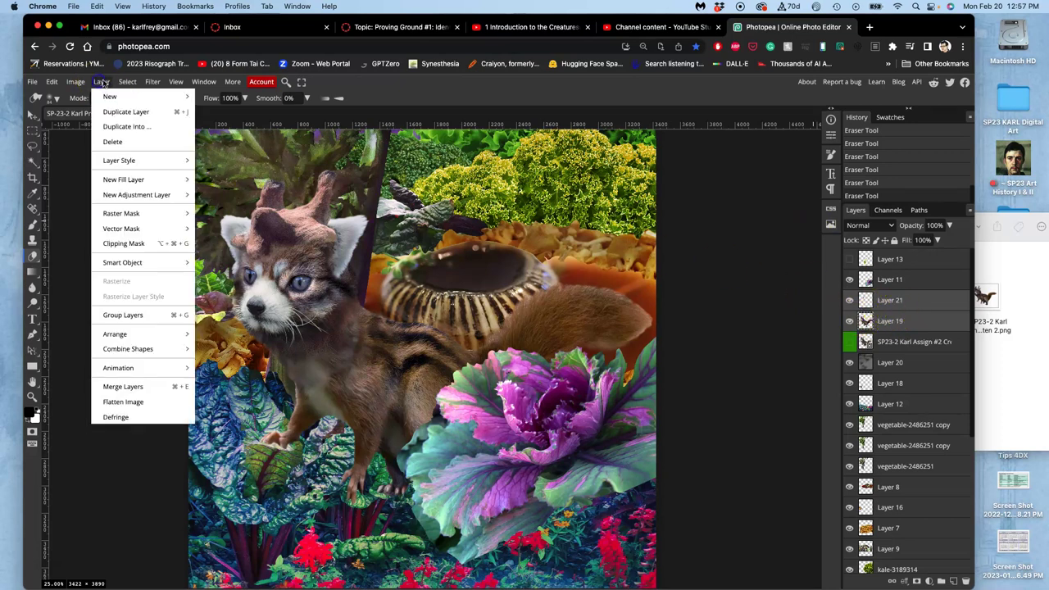
{"action": "left_click", "coordinate": [150, 386]}
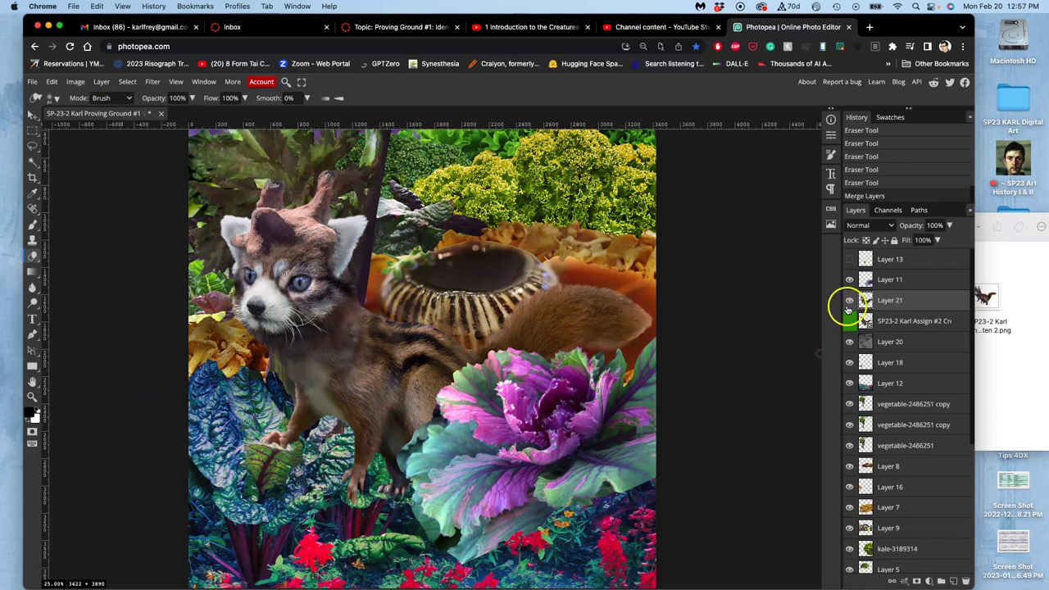
Compare the merged creature on Layer 21 with the original Assign #2 creature layer by toggling their visibility.
{"action": "left_click", "coordinate": [850, 301]}
{"action": "left_click", "coordinate": [850, 302]}
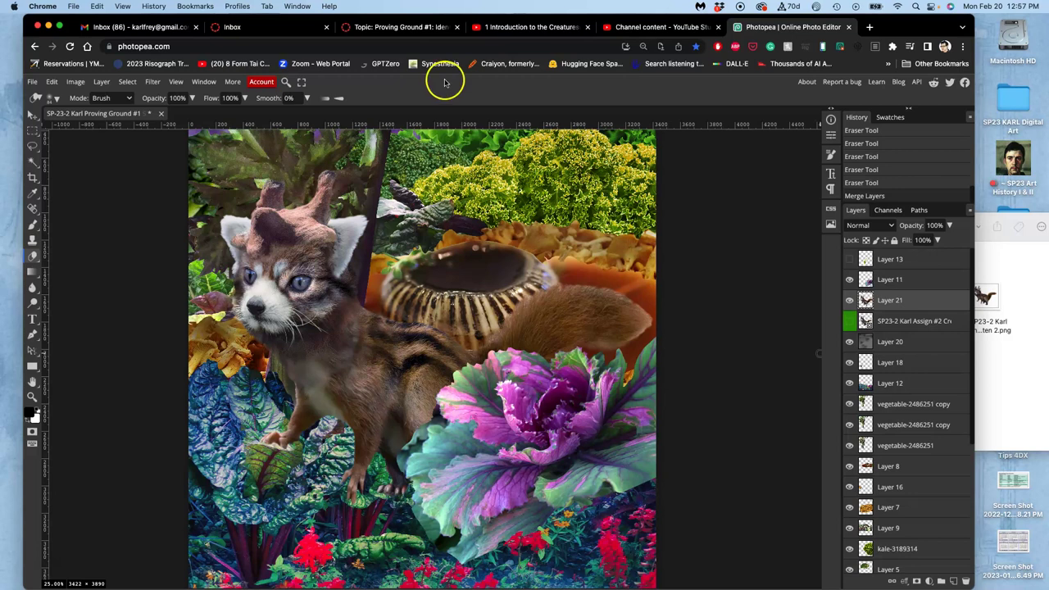
{"action": "left_click", "coordinate": [849, 321]}
{"action": "left_click", "coordinate": [852, 301]}
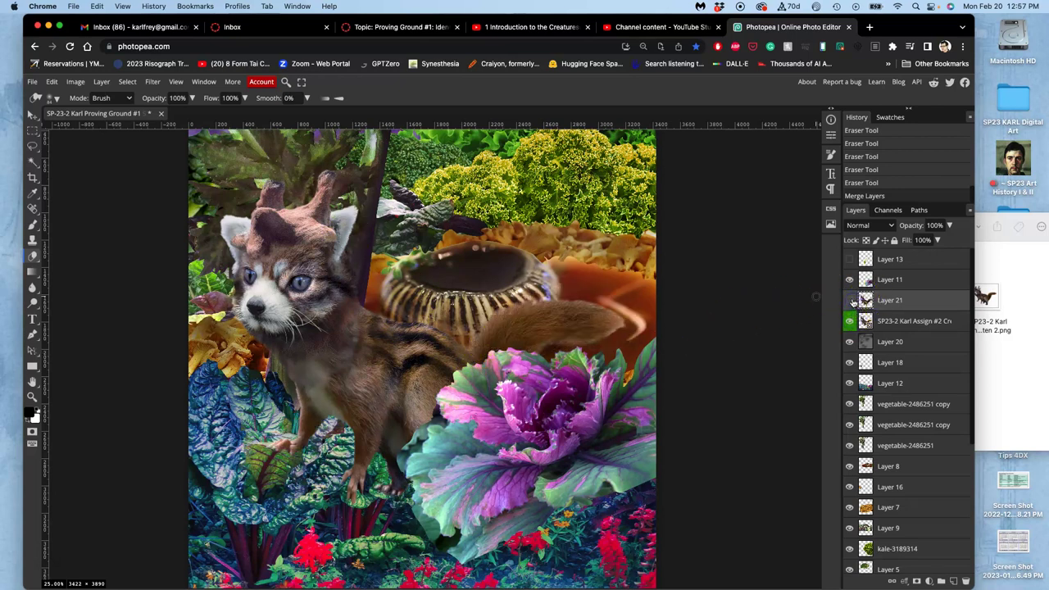
{"action": "left_click", "coordinate": [851, 301]}
{"action": "left_click", "coordinate": [849, 322]}
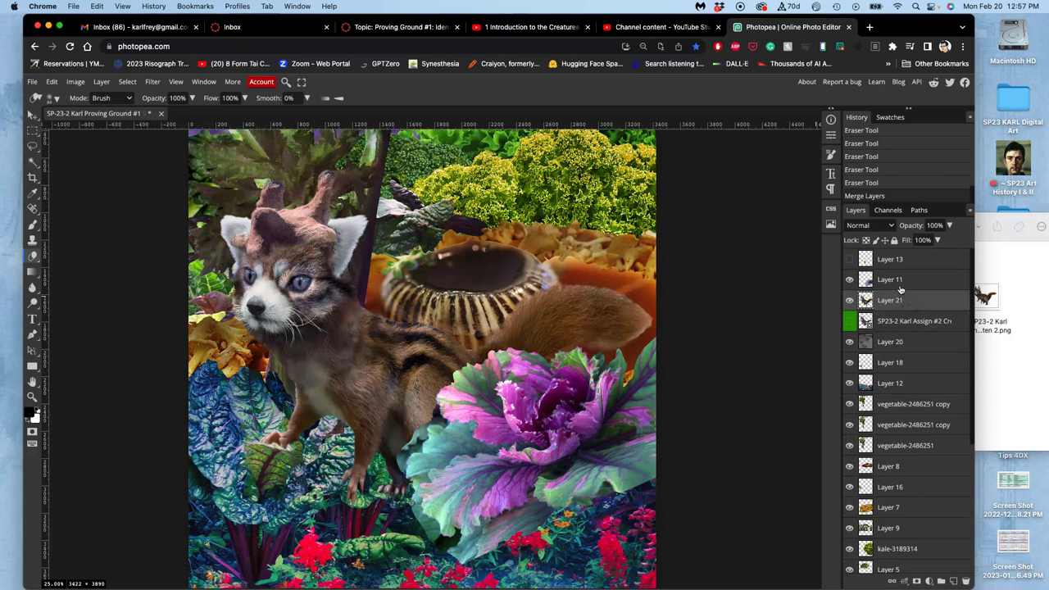
Duplicate the merged creature layer, Layer 21.
{"action": "key", "text": "ctrl+j"}
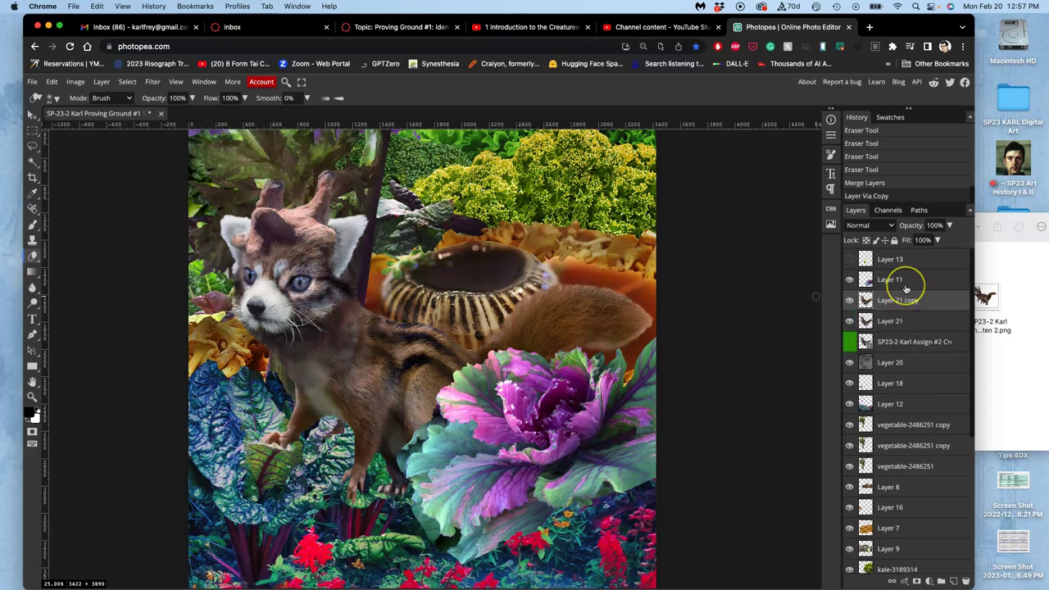
{"action": "left_click", "coordinate": [934, 303]}
{"action": "right_click", "coordinate": [934, 303]}
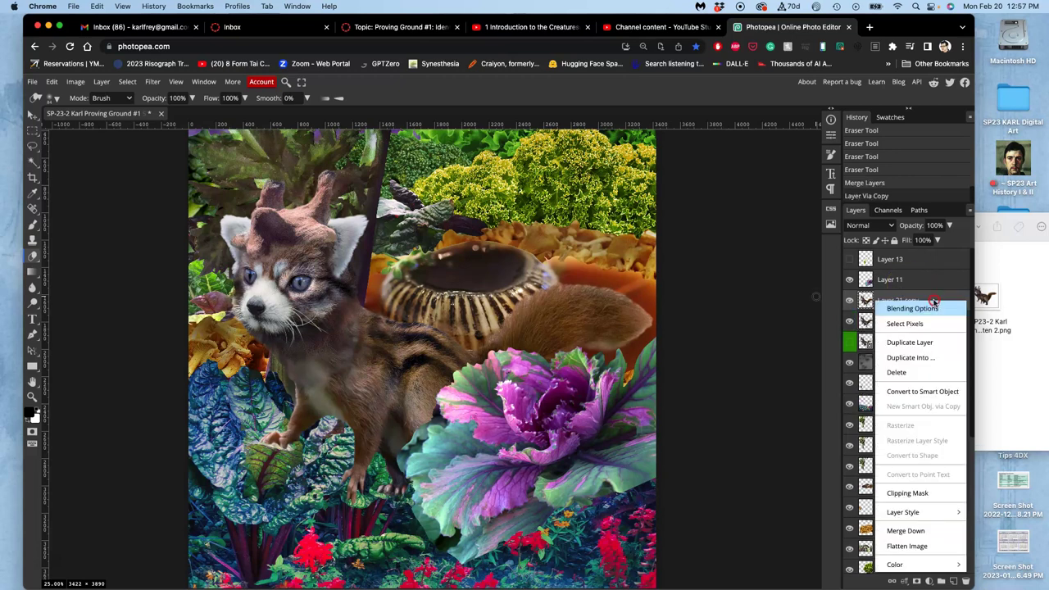
{"action": "left_click", "coordinate": [933, 307]}
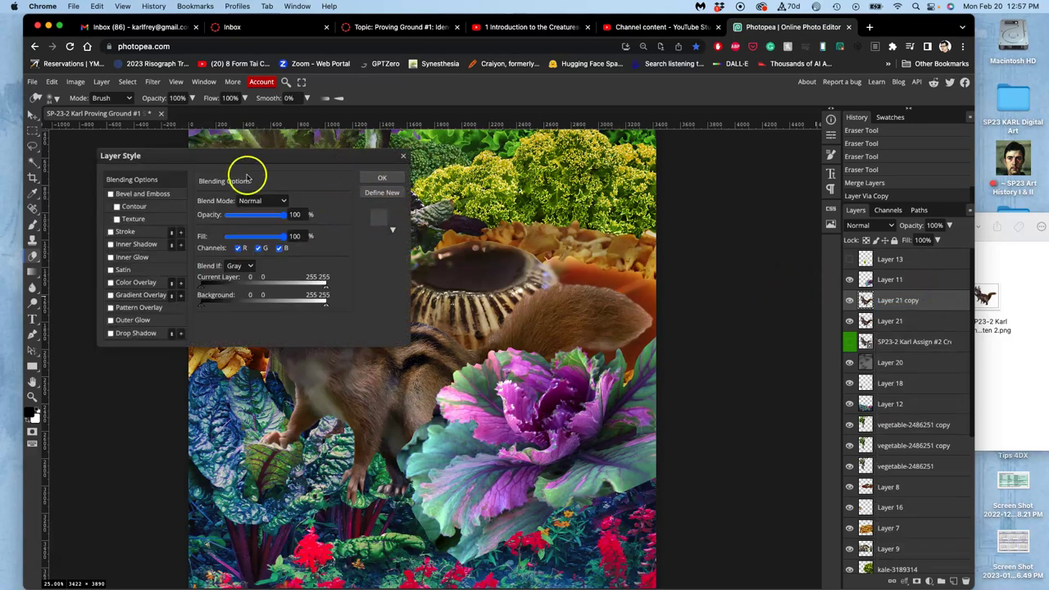
{"action": "left_click", "coordinate": [403, 157]}
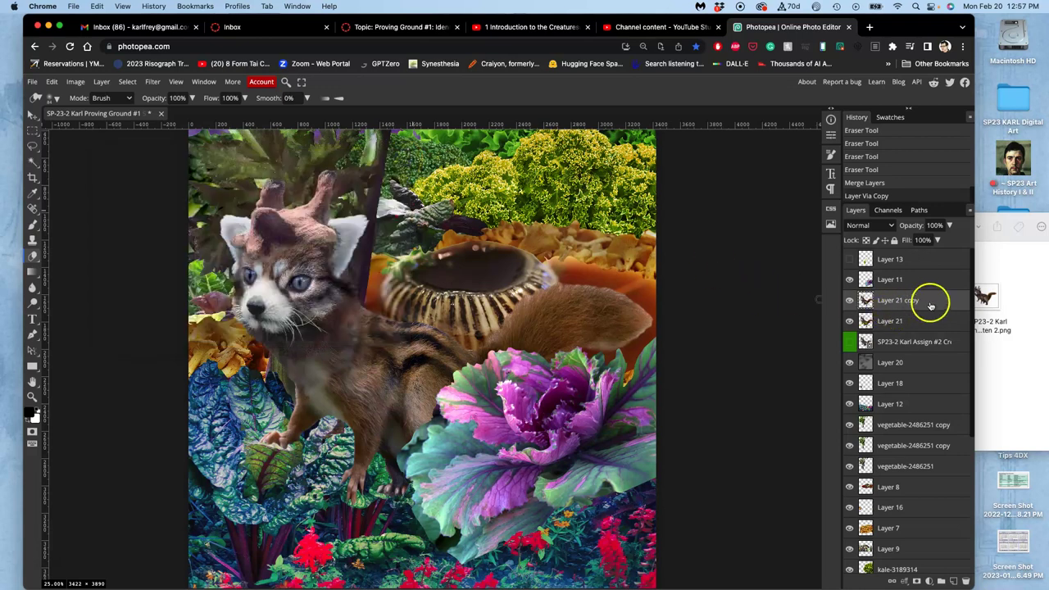
Apply a Color Overlay layer style to Layer 21 copy in gray 808080 at 100% opacity with Normal blend mode.
{"action": "right_click", "coordinate": [944, 303]}
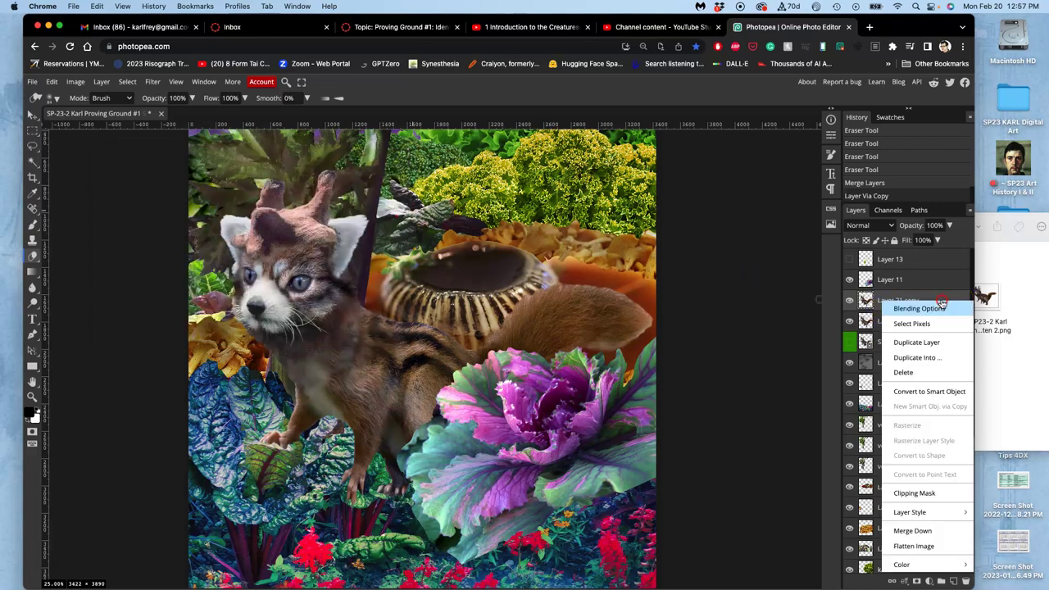
{"action": "left_click", "coordinate": [934, 308]}
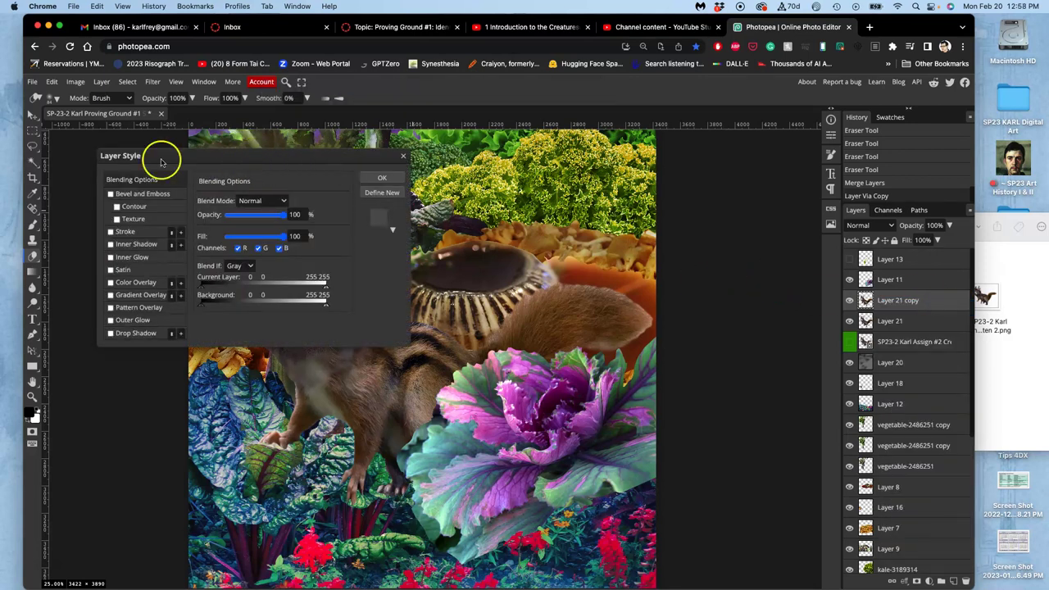
{"action": "left_click", "coordinate": [111, 282]}
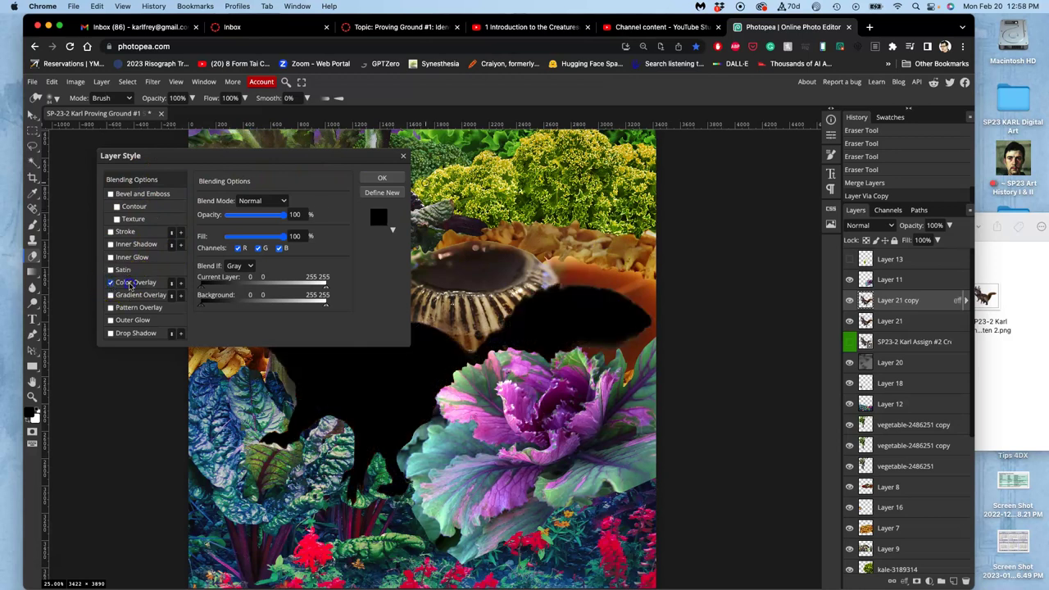
{"action": "left_click", "coordinate": [129, 283]}
{"action": "left_click", "coordinate": [262, 161]}
{"action": "left_click_drag", "start_coordinate": [262, 162], "coordinate": [718, 75]}
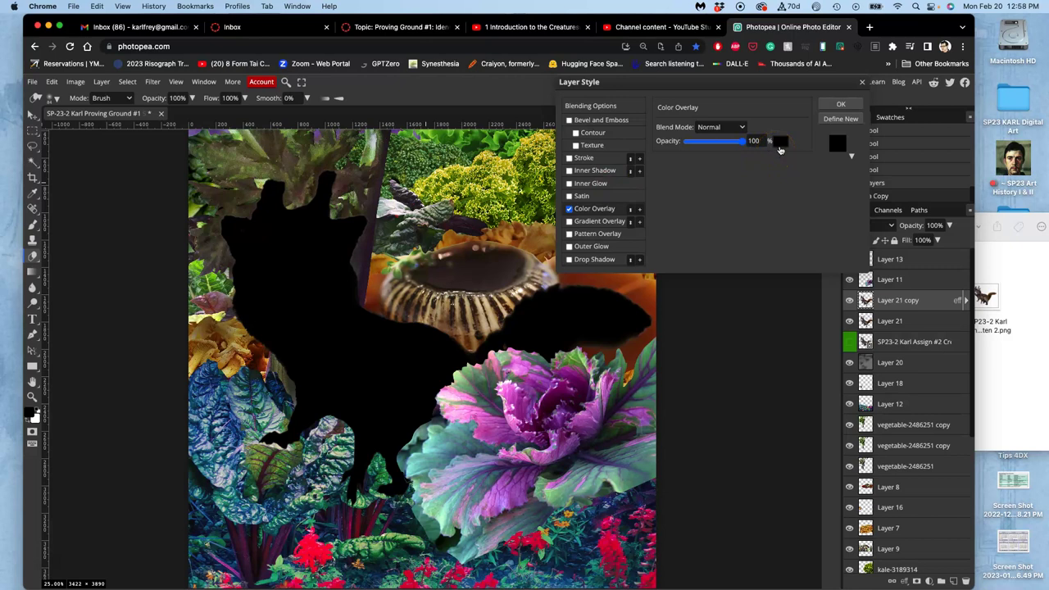
{"action": "left_click", "coordinate": [780, 145]}
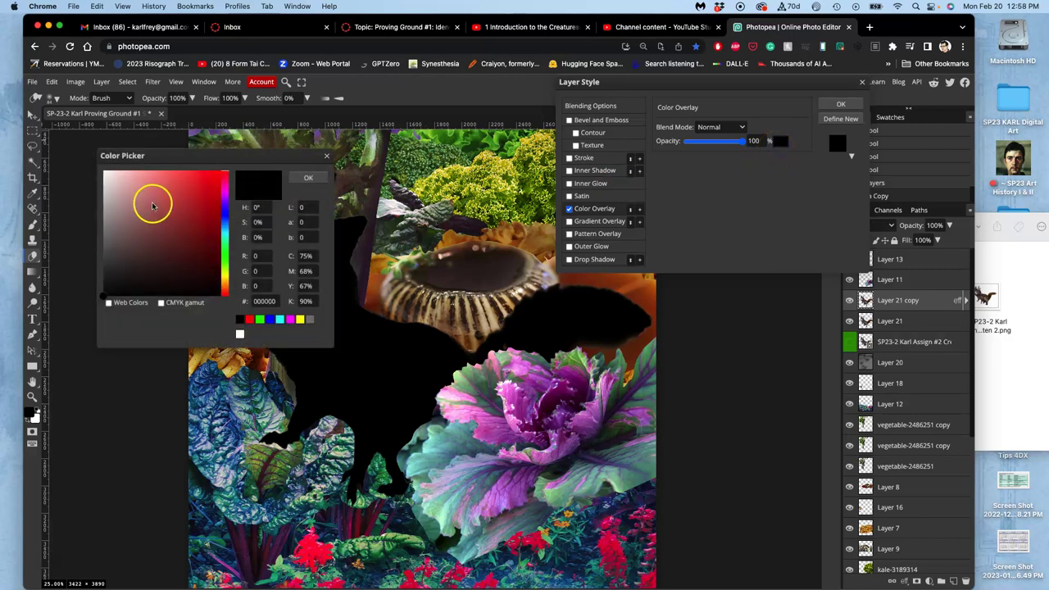
{"action": "left_click", "coordinate": [310, 321]}
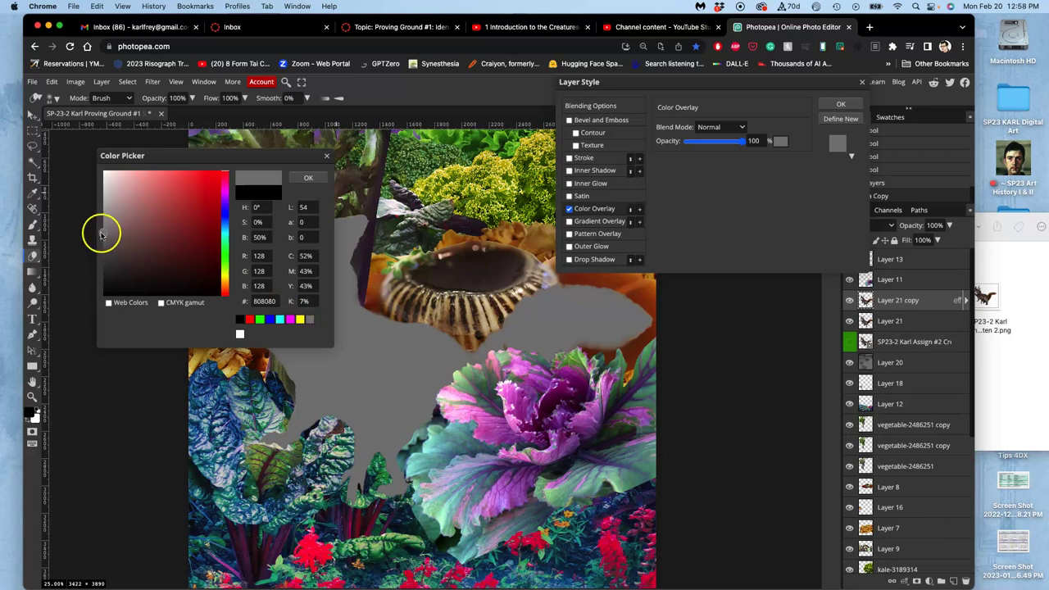
{"action": "left_click", "coordinate": [306, 180]}
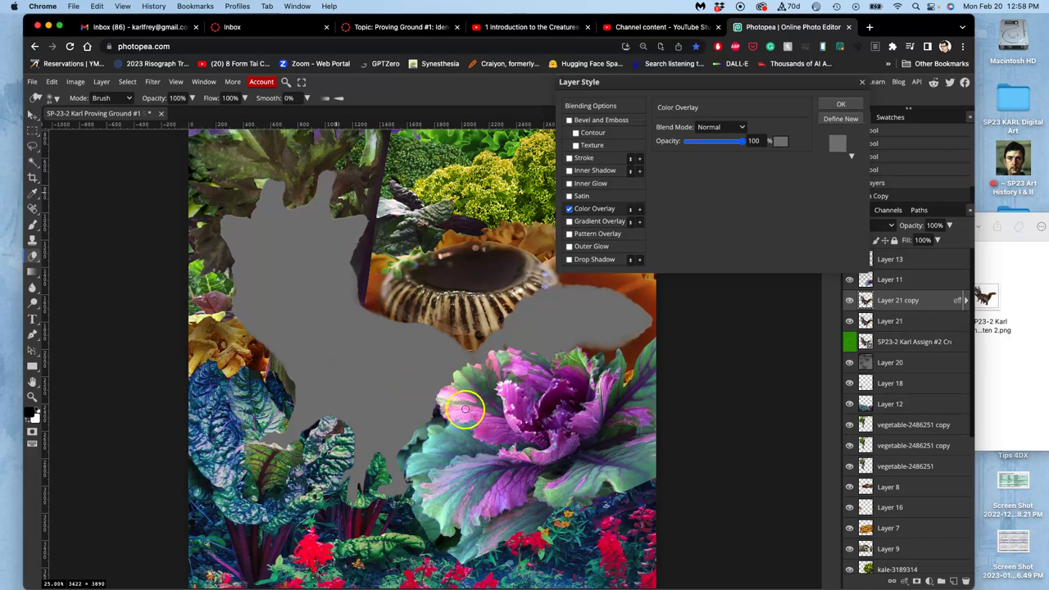
{"action": "left_click", "coordinate": [839, 107]}
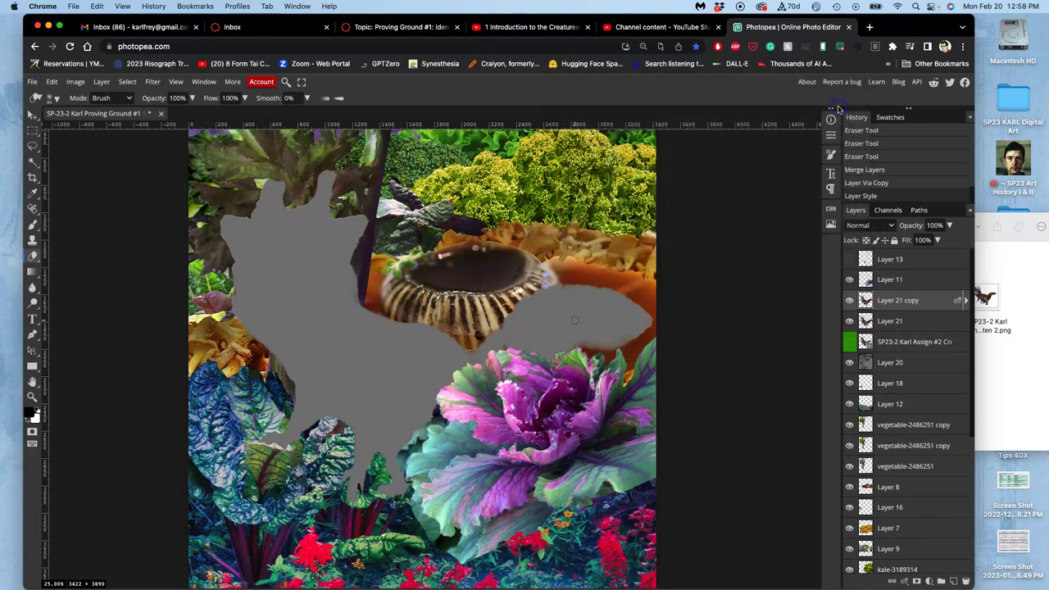
Rasterize the layer style of Layer 21 copy and set the layer's blend mode to Overlay.
{"action": "right_click", "coordinate": [934, 305]}
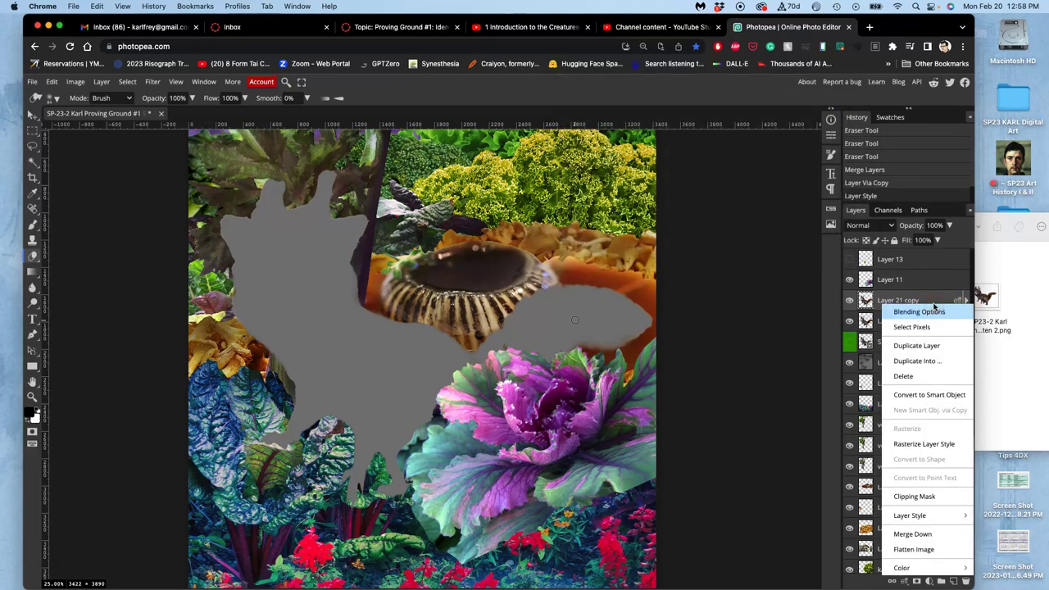
{"action": "left_click", "coordinate": [927, 445]}
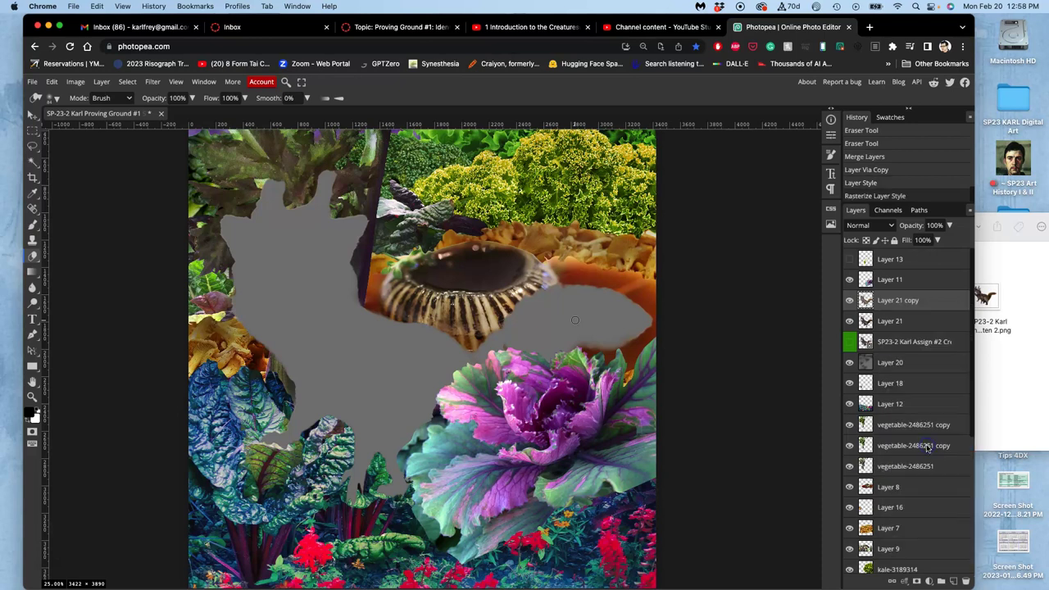
{"action": "left_click", "coordinate": [850, 300]}
{"action": "left_click", "coordinate": [850, 300]}
{"action": "left_click", "coordinate": [864, 227]}
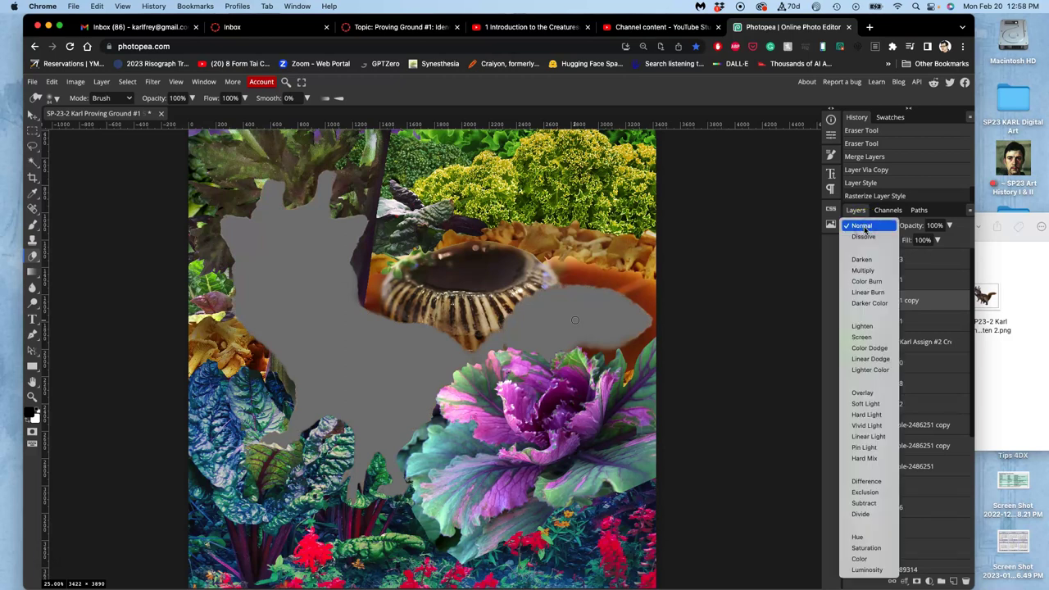
{"action": "left_click", "coordinate": [866, 393]}
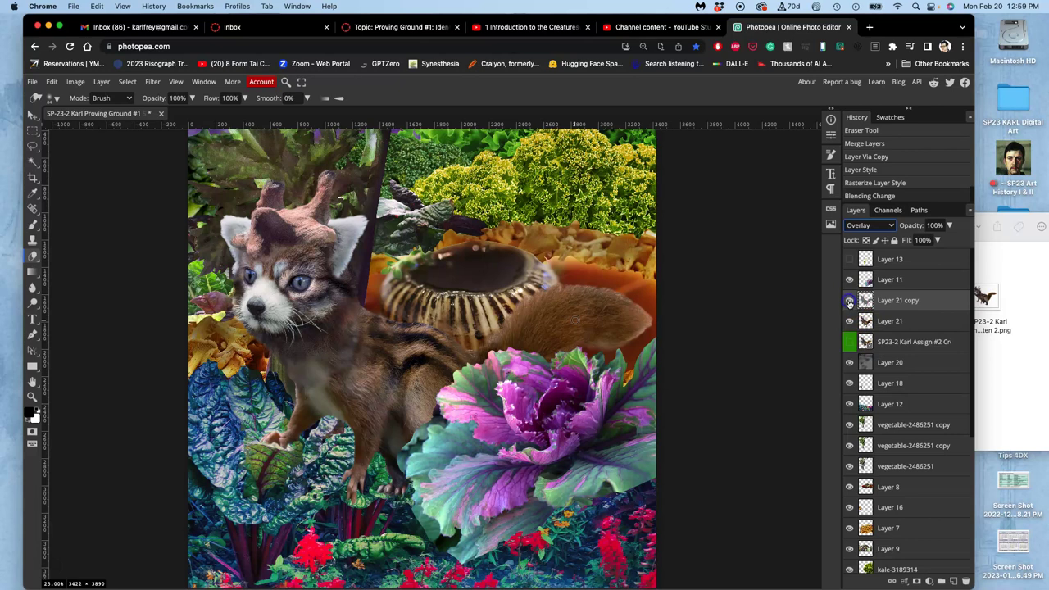
Switch the gray Layer 21 copy to Normal blend mode and back to Overlay to compare the effect.
{"action": "left_click", "coordinate": [864, 226]}
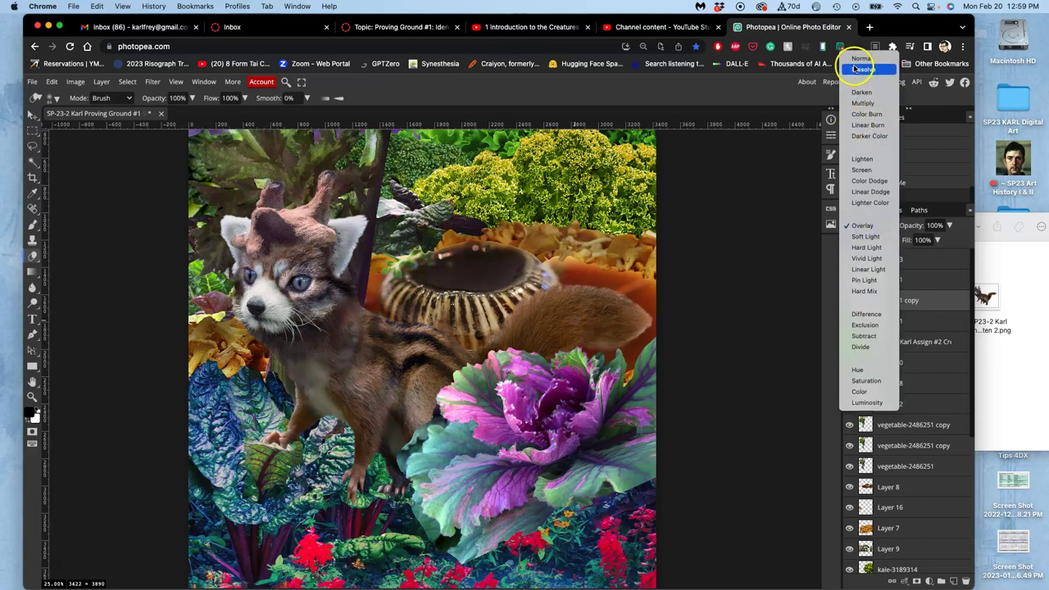
{"action": "left_click", "coordinate": [856, 60]}
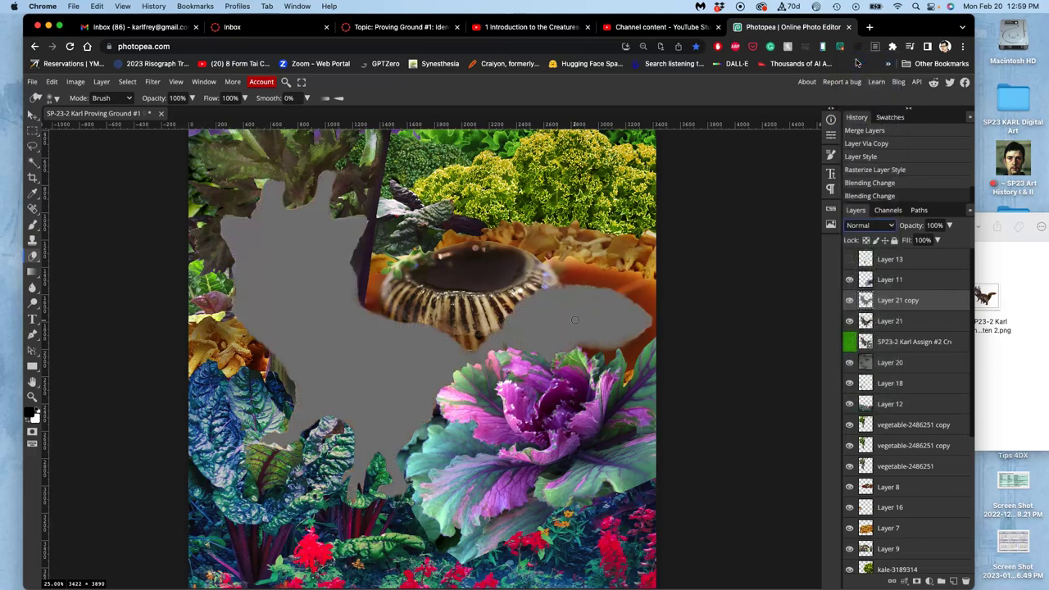
{"action": "left_click", "coordinate": [863, 225]}
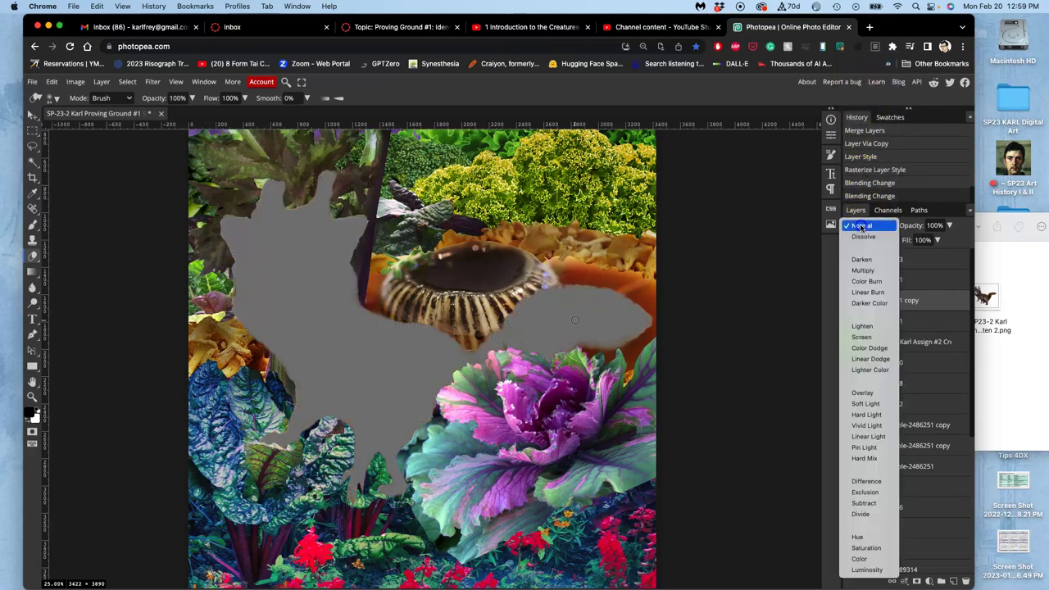
{"action": "left_click", "coordinate": [862, 392]}
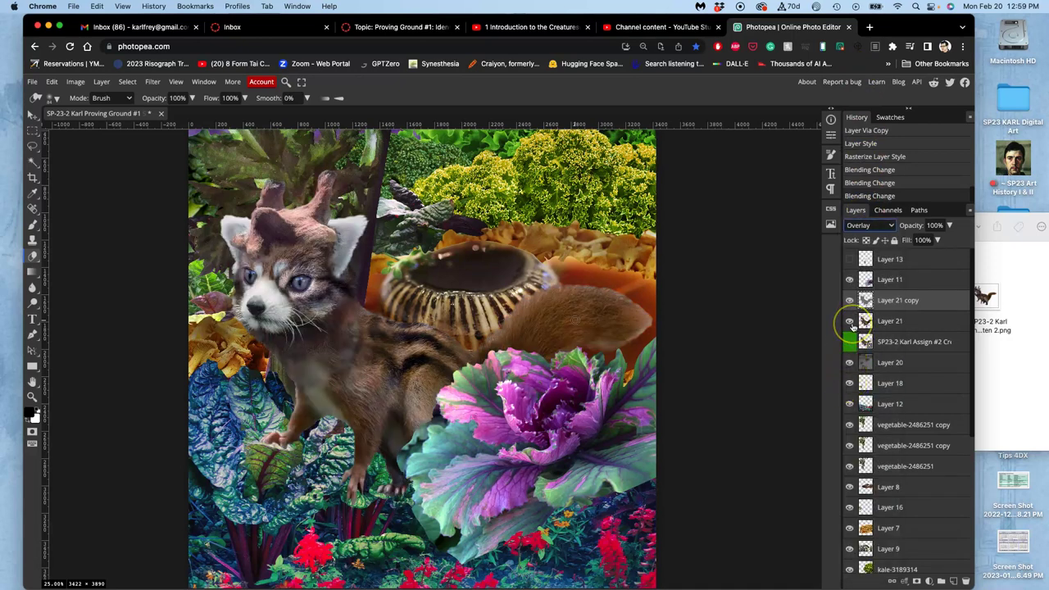
Lighten the creature's back, shoulder and tail on the gray Layer 21 copy with the Dodge tool.
{"action": "left_click", "coordinate": [33, 304]}
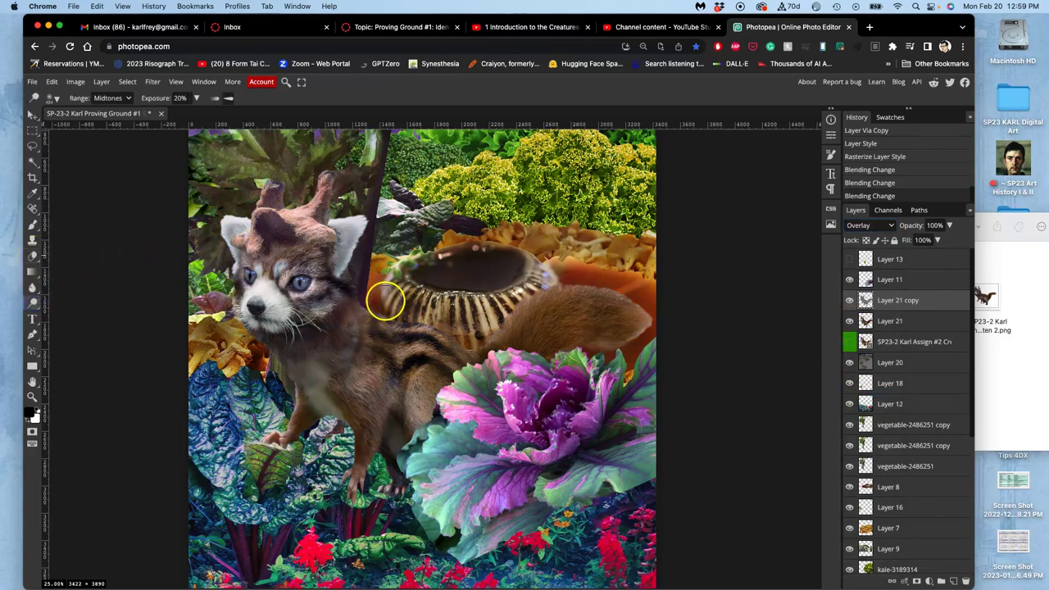
{"action": "mouse_move", "coordinate": [388, 302]}
{"action": "left_mouse_down"}
{"action": "mouse_move", "coordinate": [388, 290]}
{"action": "mouse_move", "coordinate": [387, 325]}
{"action": "left_mouse_up"}
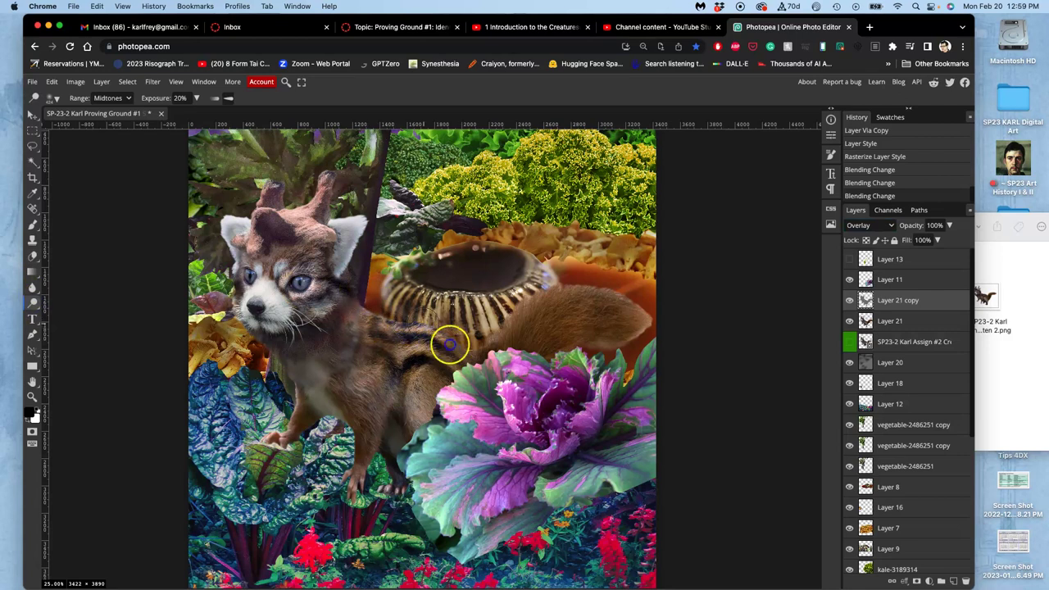
{"action": "mouse_move", "coordinate": [491, 344]}
{"action": "left_mouse_down"}
{"action": "mouse_move", "coordinate": [573, 287]}
{"action": "mouse_move", "coordinate": [604, 296]}
{"action": "mouse_move", "coordinate": [566, 290]}
{"action": "mouse_move", "coordinate": [619, 299]}
{"action": "mouse_move", "coordinate": [587, 295]}
{"action": "mouse_move", "coordinate": [614, 313]}
{"action": "mouse_move", "coordinate": [633, 305]}
{"action": "mouse_move", "coordinate": [582, 288]}
{"action": "mouse_move", "coordinate": [422, 332]}
{"action": "mouse_move", "coordinate": [366, 321]}
{"action": "mouse_move", "coordinate": [320, 278]}
{"action": "mouse_move", "coordinate": [351, 267]}
{"action": "left_mouse_up"}
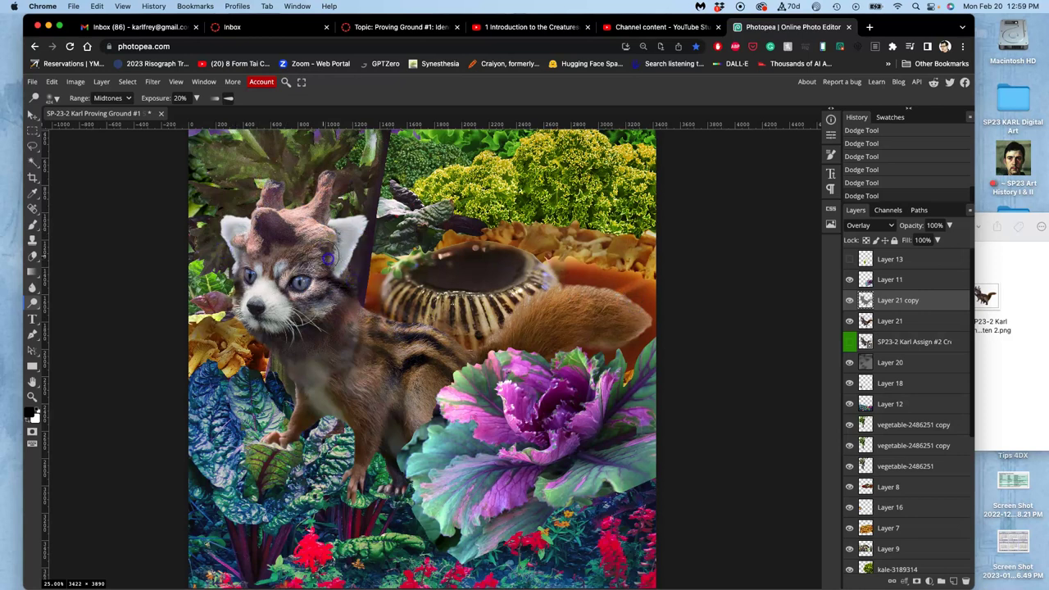
{"action": "mouse_move", "coordinate": [410, 328]}
{"action": "left_mouse_down"}
{"action": "mouse_move", "coordinate": [396, 345]}
{"action": "mouse_move", "coordinate": [475, 373]}
{"action": "left_mouse_up"}
{"action": "mouse_move", "coordinate": [527, 315]}
{"action": "left_mouse_down"}
{"action": "mouse_move", "coordinate": [631, 302]}
{"action": "mouse_move", "coordinate": [651, 155]}
{"action": "mouse_move", "coordinate": [427, 347]}
{"action": "mouse_move", "coordinate": [537, 177]}
{"action": "mouse_move", "coordinate": [420, 366]}
{"action": "mouse_move", "coordinate": [427, 263]}
{"action": "mouse_move", "coordinate": [373, 309]}
{"action": "left_mouse_up"}
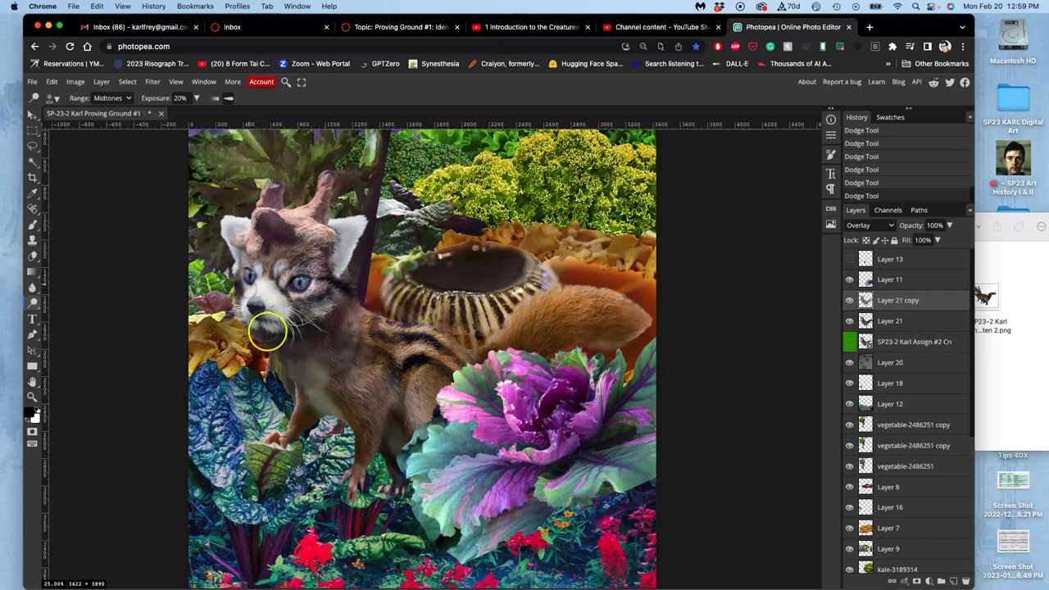
Dodge highlights onto the creature's face, ear, horns, neck and front legs on Layer 21 copy.
{"action": "left_click", "coordinate": [251, 278]}
{"action": "left_click", "coordinate": [343, 228]}
{"action": "left_click_drag", "start_coordinate": [354, 251], "coordinate": [337, 201]}
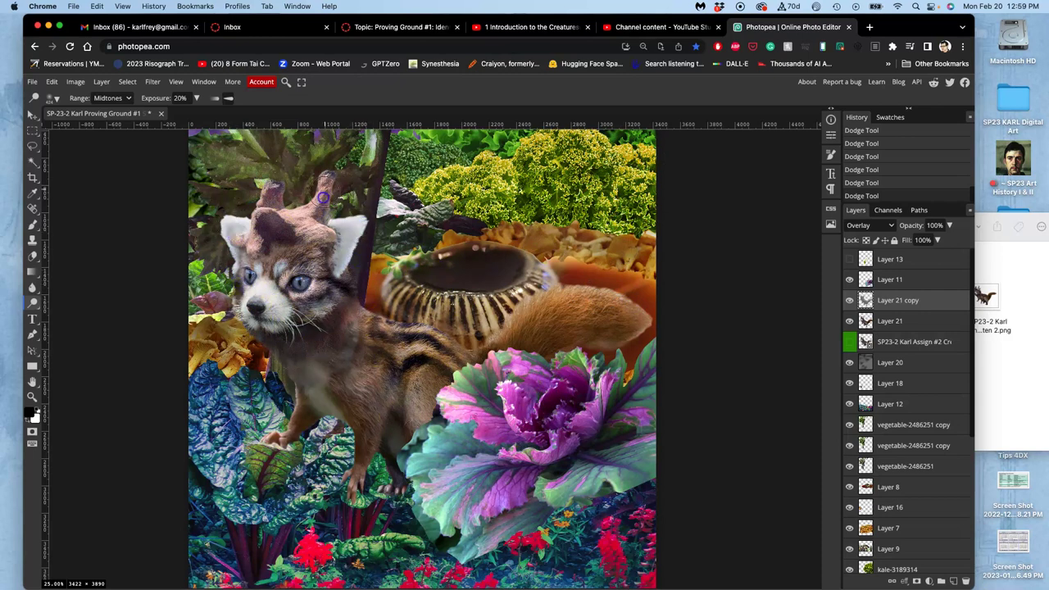
{"action": "left_click", "coordinate": [374, 297]}
{"action": "mouse_move", "coordinate": [313, 318]}
{"action": "left_mouse_down"}
{"action": "mouse_move", "coordinate": [403, 395]}
{"action": "mouse_move", "coordinate": [437, 380]}
{"action": "mouse_move", "coordinate": [435, 348]}
{"action": "mouse_move", "coordinate": [433, 366]}
{"action": "mouse_move", "coordinate": [389, 317]}
{"action": "mouse_move", "coordinate": [404, 319]}
{"action": "mouse_move", "coordinate": [354, 291]}
{"action": "left_mouse_up"}
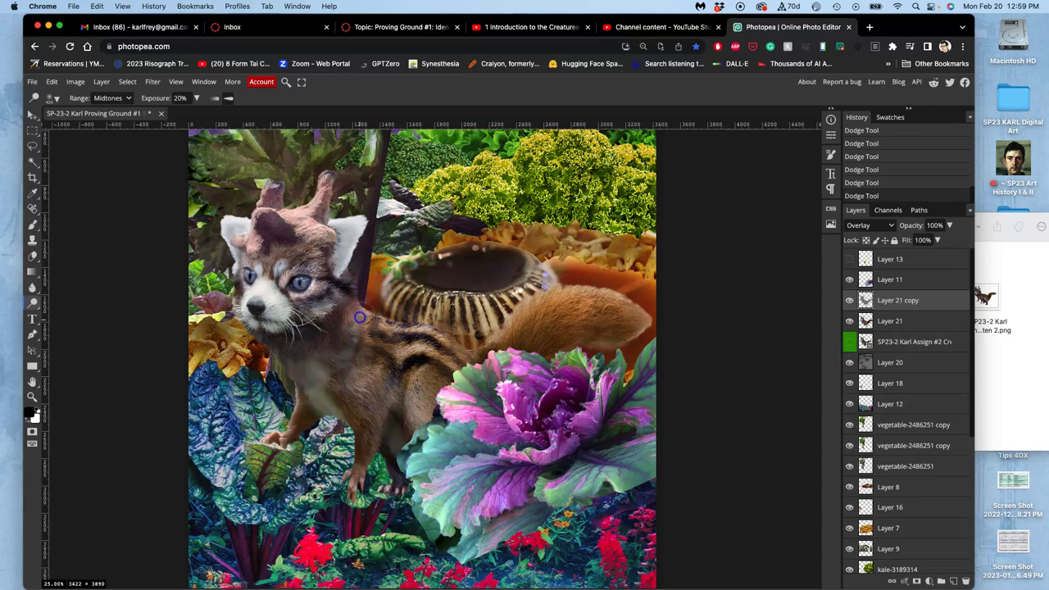
{"action": "left_click_drag", "start_coordinate": [325, 402], "coordinate": [367, 402]}
{"action": "mouse_move", "coordinate": [362, 445]}
{"action": "left_mouse_down"}
{"action": "mouse_move", "coordinate": [352, 557]}
{"action": "mouse_move", "coordinate": [347, 548]}
{"action": "mouse_move", "coordinate": [650, 393]}
{"action": "mouse_move", "coordinate": [495, 347]}
{"action": "left_mouse_up"}
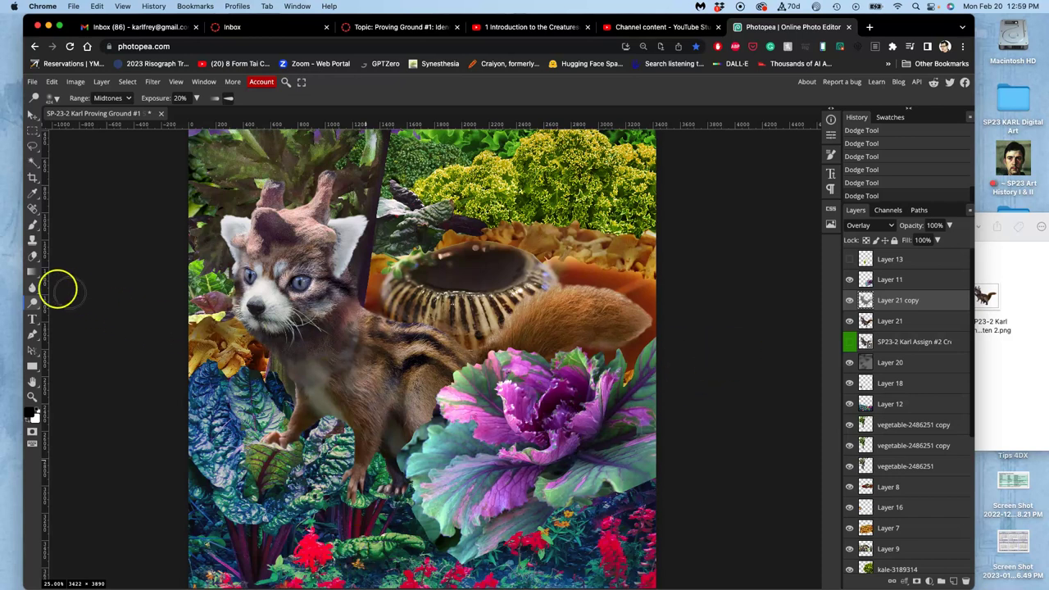
Switch Layer 21 copy to Normal to inspect the dodged highlights on the gray, and restore Overlay.
{"action": "left_click", "coordinate": [874, 232]}
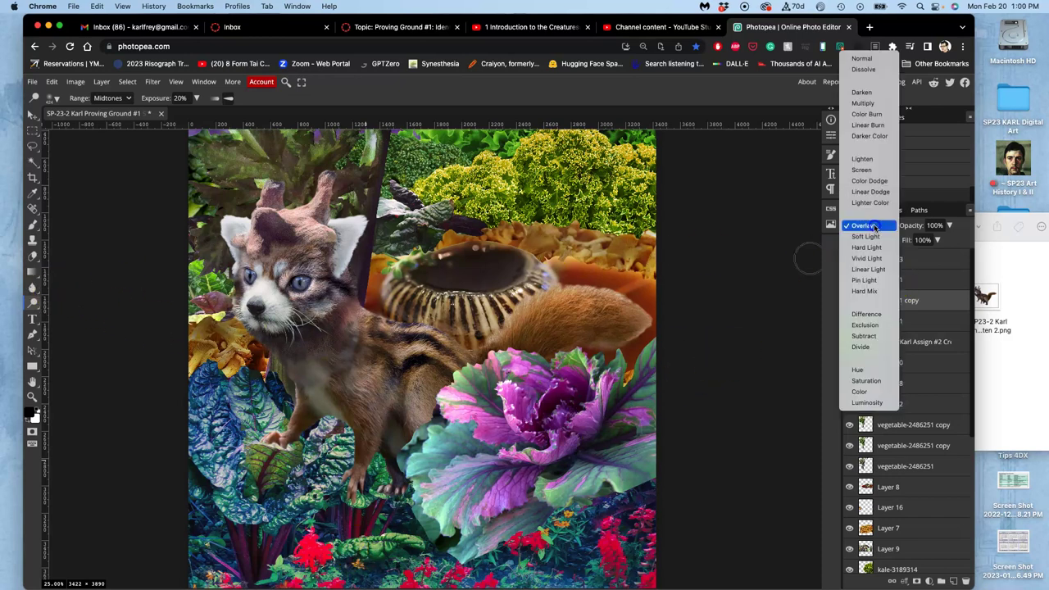
{"action": "left_click", "coordinate": [863, 59]}
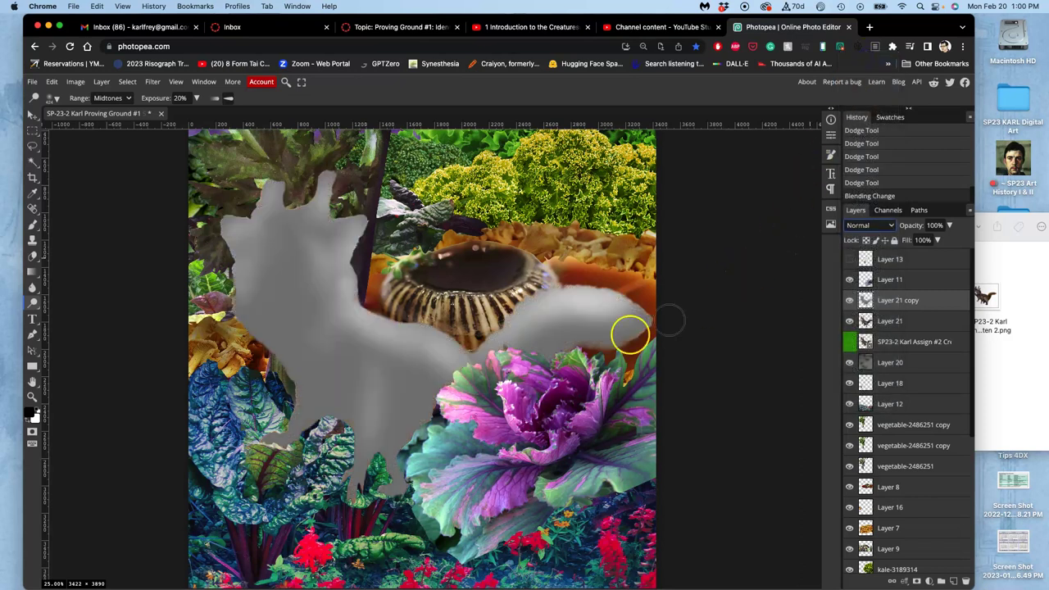
{"action": "mouse_move", "coordinate": [483, 369]}
{"action": "left_mouse_down"}
{"action": "mouse_move", "coordinate": [646, 284]}
{"action": "mouse_move", "coordinate": [611, 281]}
{"action": "mouse_move", "coordinate": [449, 334]}
{"action": "mouse_move", "coordinate": [401, 264]}
{"action": "mouse_move", "coordinate": [347, 251]}
{"action": "mouse_move", "coordinate": [319, 215]}
{"action": "left_mouse_up"}
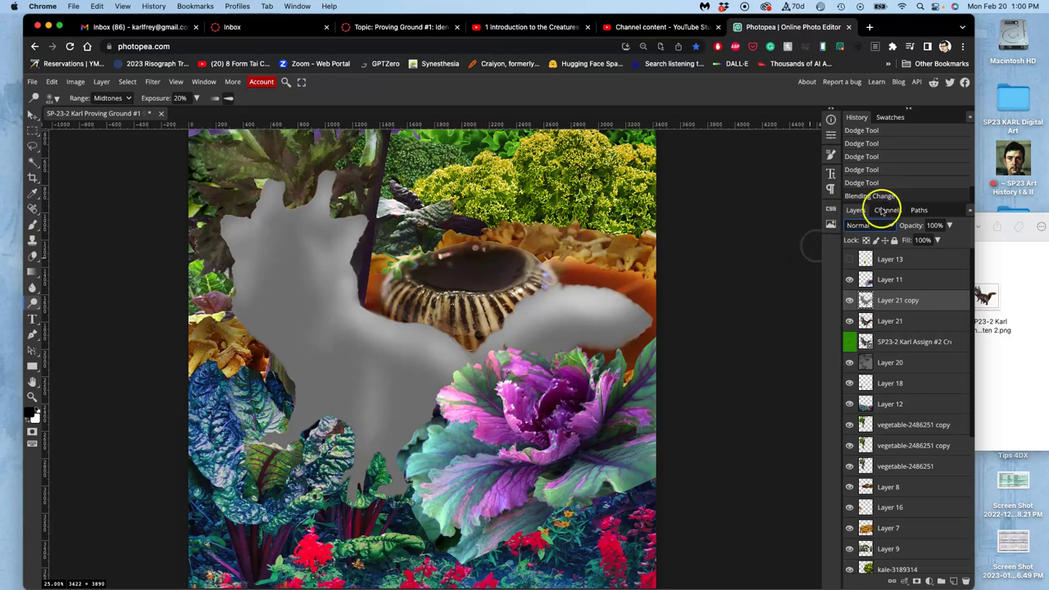
{"action": "left_click", "coordinate": [864, 225]}
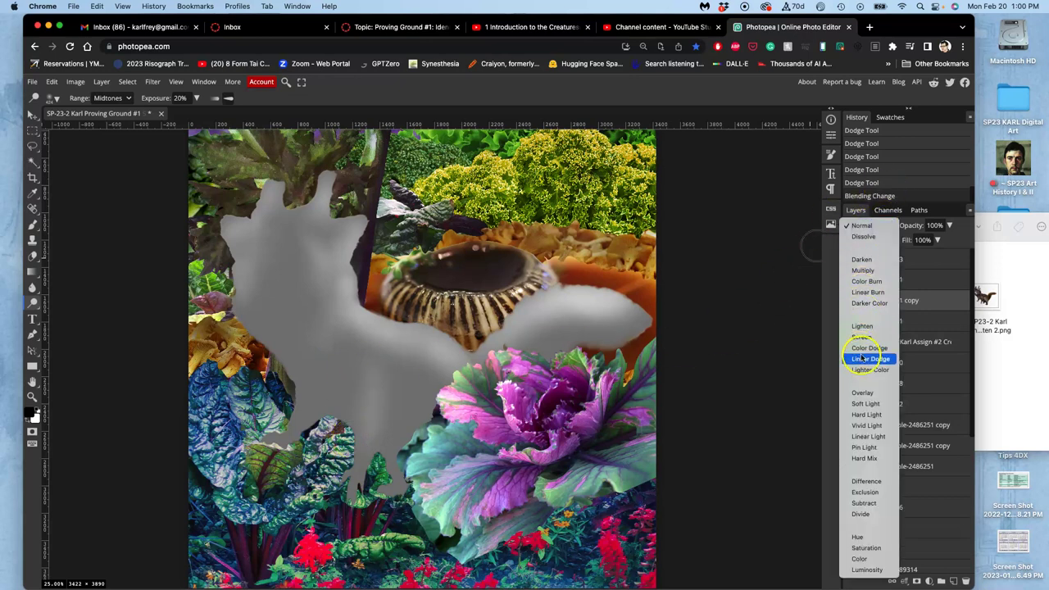
{"action": "left_click", "coordinate": [863, 392]}
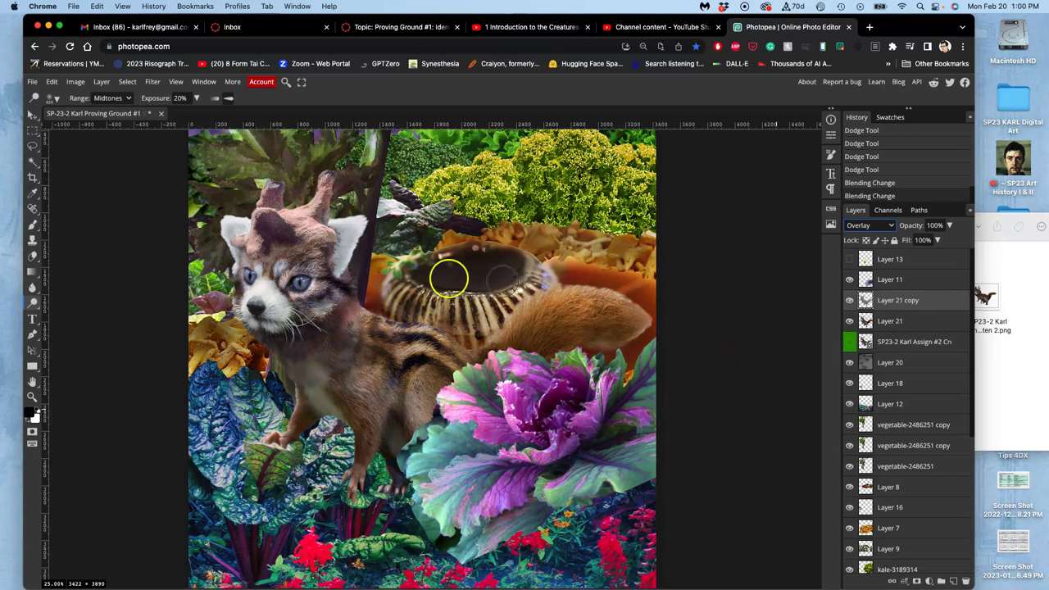
Switch to the Burn tool with 19% exposure and a 347 px brush at 0% hardness.
{"action": "left_click", "coordinate": [32, 302]}
{"action": "left_click", "coordinate": [72, 319]}
{"action": "left_click", "coordinate": [196, 98]}
{"action": "left_click", "coordinate": [174, 114]}
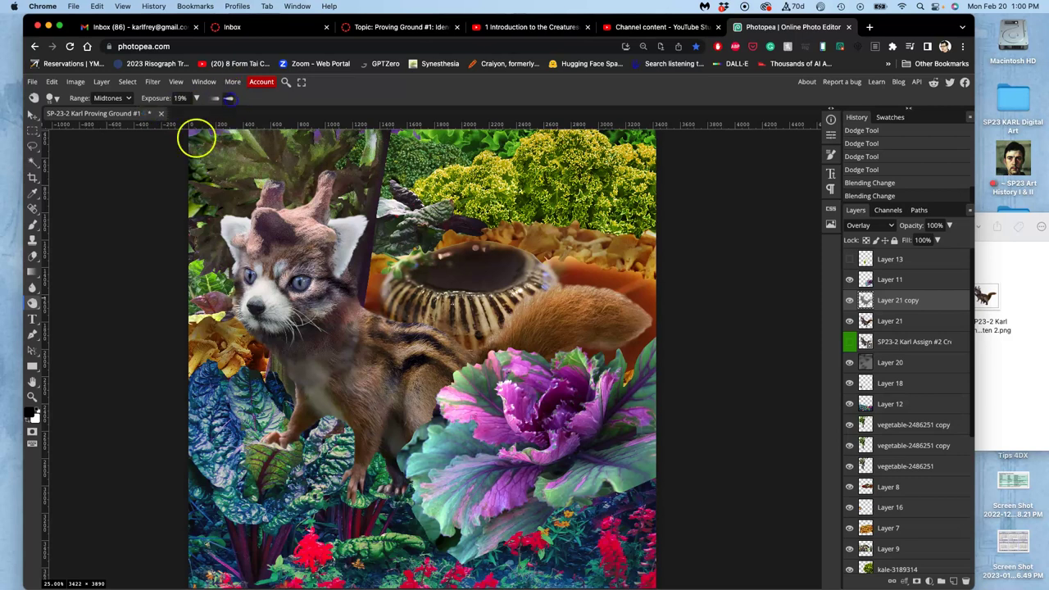
{"action": "left_click", "coordinate": [56, 99]}
{"action": "left_click", "coordinate": [105, 149]}
{"action": "left_click_drag", "start_coordinate": [128, 132], "coordinate": [148, 125]}
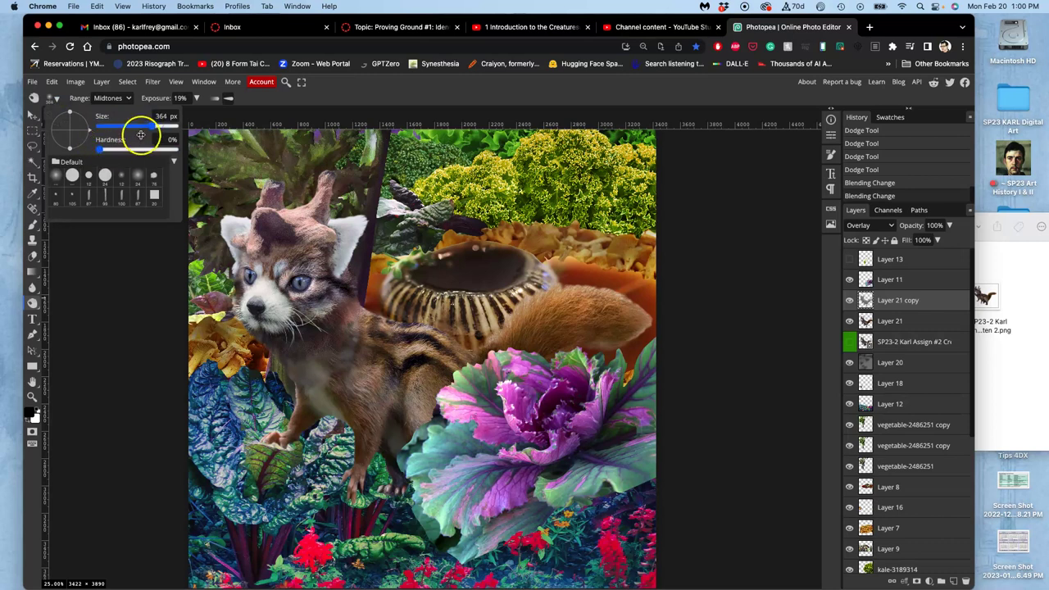
{"action": "left_click", "coordinate": [150, 126]}
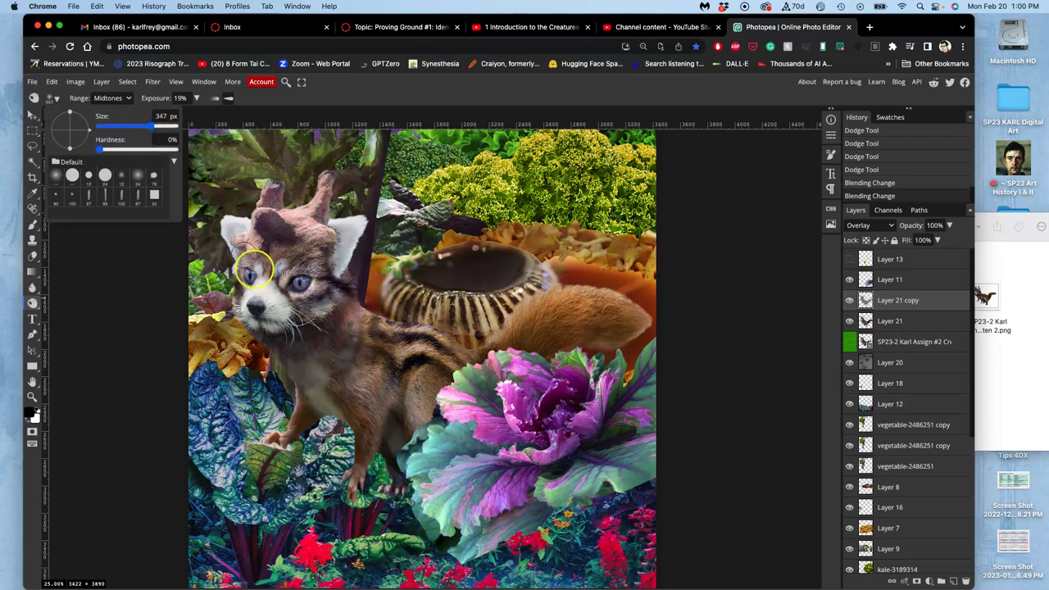
Burn shadows into the creature's chest, belly and the area around its hind legs on Layer 21 copy.
{"action": "left_click_drag", "start_coordinate": [289, 363], "coordinate": [332, 401]}
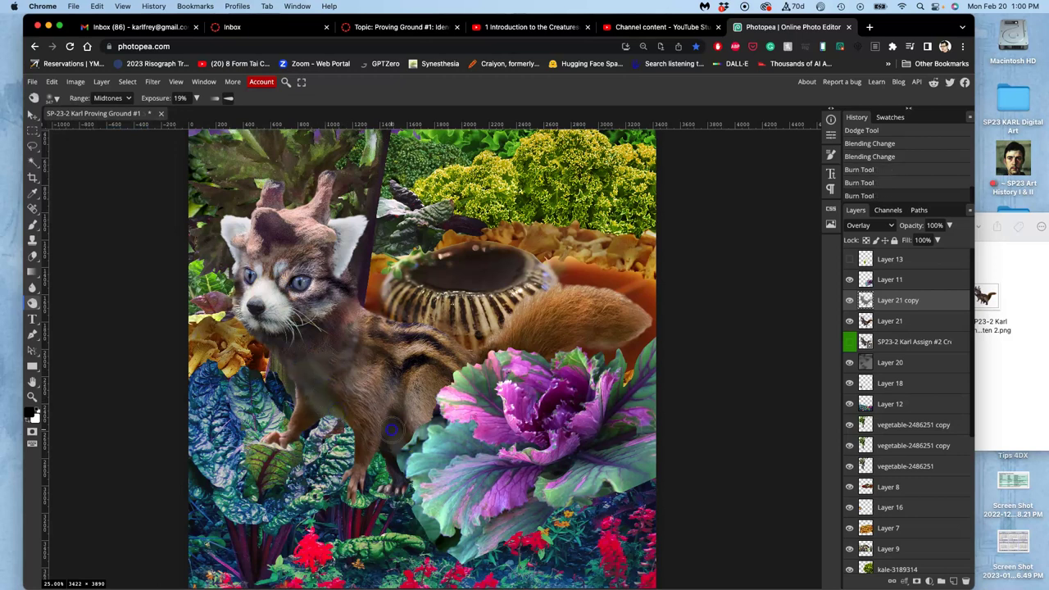
{"action": "left_click", "coordinate": [396, 469]}
{"action": "left_click", "coordinate": [352, 406]}
{"action": "left_click_drag", "start_coordinate": [331, 400], "coordinate": [302, 398]}
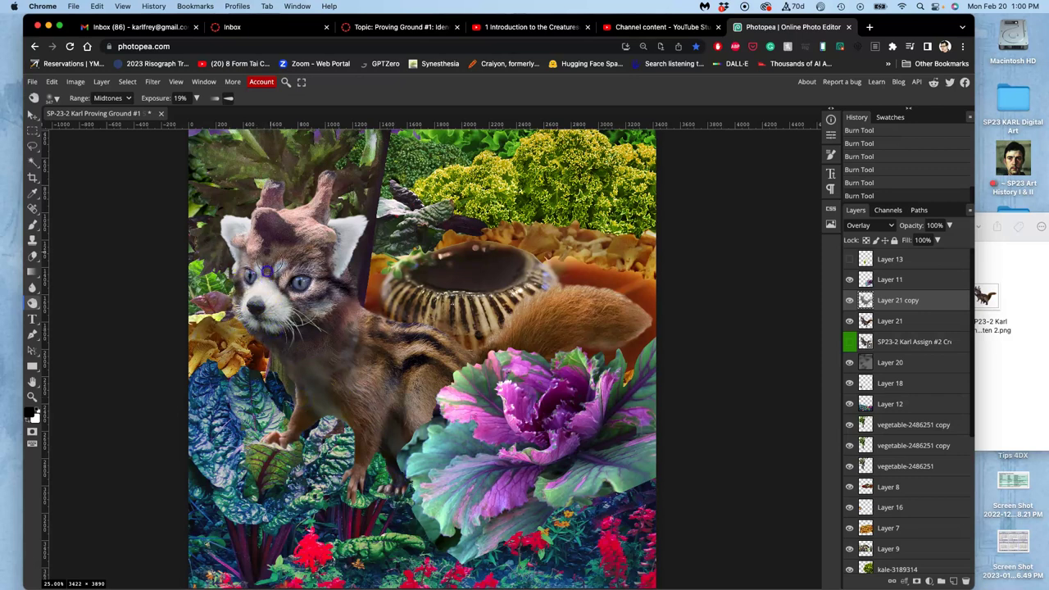
Burn shadows around the creature's brow and eyes, its front legs and the throat under its chin.
{"action": "left_click_drag", "start_coordinate": [313, 254], "coordinate": [292, 262]}
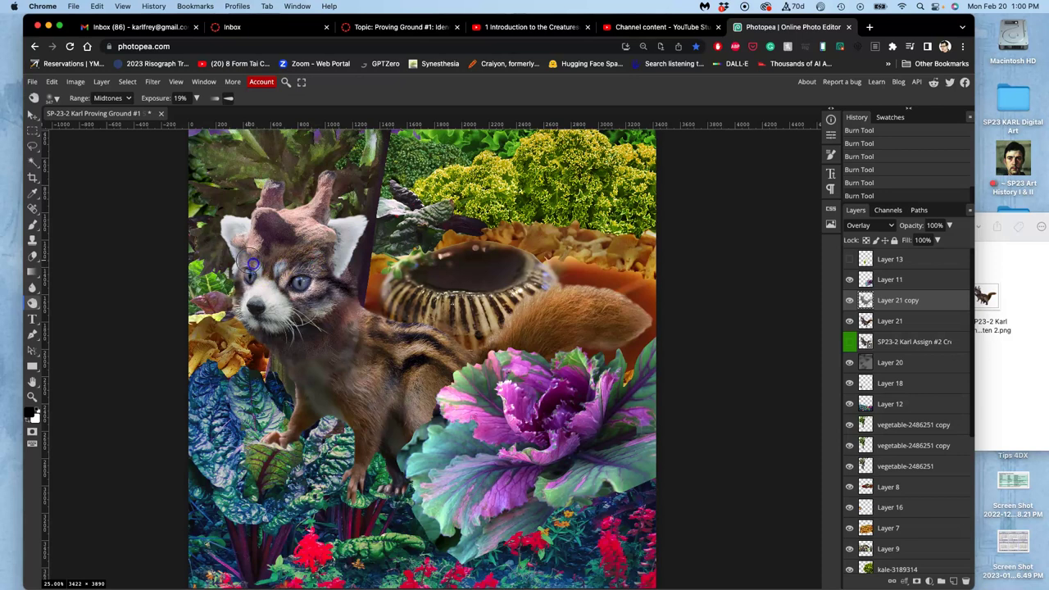
{"action": "left_click", "coordinate": [343, 243]}
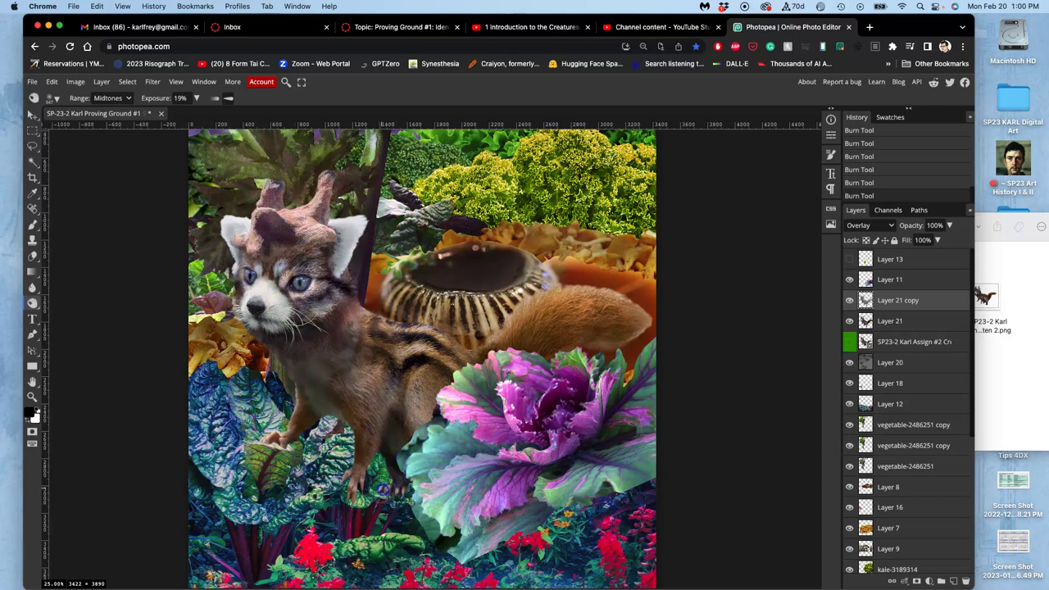
{"action": "mouse_move", "coordinate": [340, 445]}
{"action": "left_mouse_down"}
{"action": "mouse_move", "coordinate": [282, 413]}
{"action": "mouse_move", "coordinate": [272, 422]}
{"action": "left_mouse_up"}
{"action": "scroll", "coordinate": [307, 385], "scroll_direction": "up", "scroll_amount": 5}
{"action": "mouse_move", "coordinate": [312, 412]}
{"action": "left_mouse_down"}
{"action": "mouse_move", "coordinate": [343, 382]}
{"action": "mouse_move", "coordinate": [457, 337]}
{"action": "left_mouse_up"}
{"action": "mouse_move", "coordinate": [251, 297]}
{"action": "left_mouse_down"}
{"action": "mouse_move", "coordinate": [205, 260]}
{"action": "mouse_move", "coordinate": [236, 309]}
{"action": "mouse_move", "coordinate": [218, 256]}
{"action": "mouse_move", "coordinate": [193, 264]}
{"action": "mouse_move", "coordinate": [179, 249]}
{"action": "mouse_move", "coordinate": [151, 267]}
{"action": "mouse_move", "coordinate": [122, 238]}
{"action": "mouse_move", "coordinate": [224, 251]}
{"action": "left_mouse_up"}
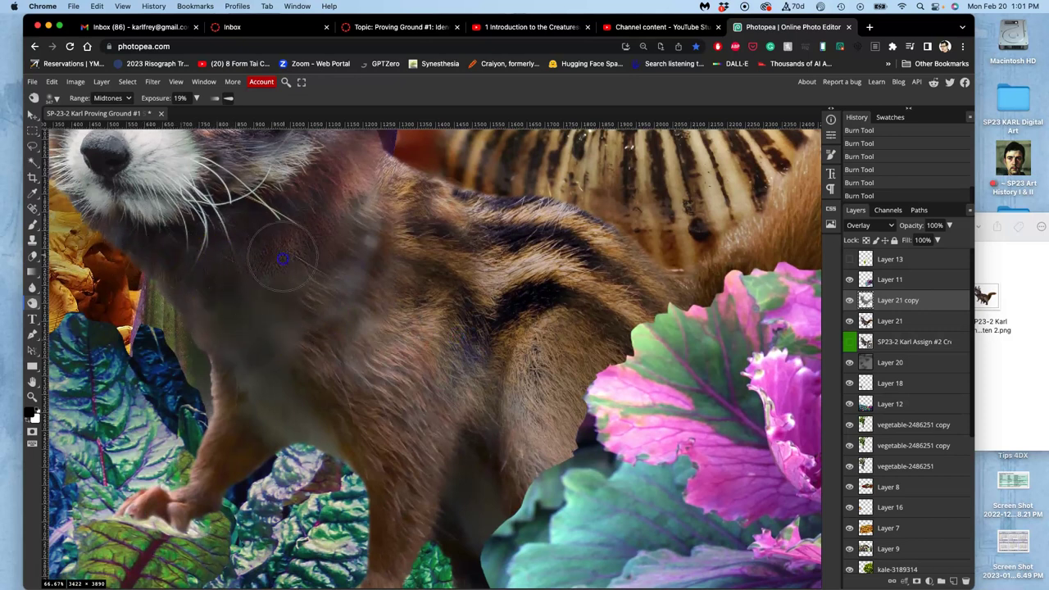
Set Layer 21 copy to Normal blend mode to examine the burned shading on the gray silhouette.
{"action": "left_click", "coordinate": [899, 289]}
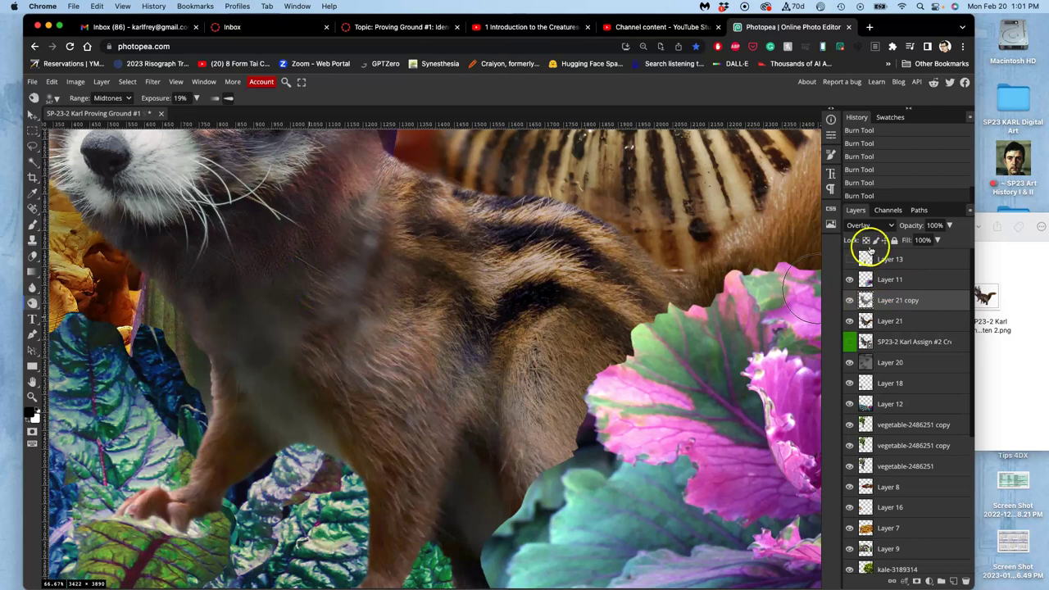
{"action": "left_click", "coordinate": [868, 226]}
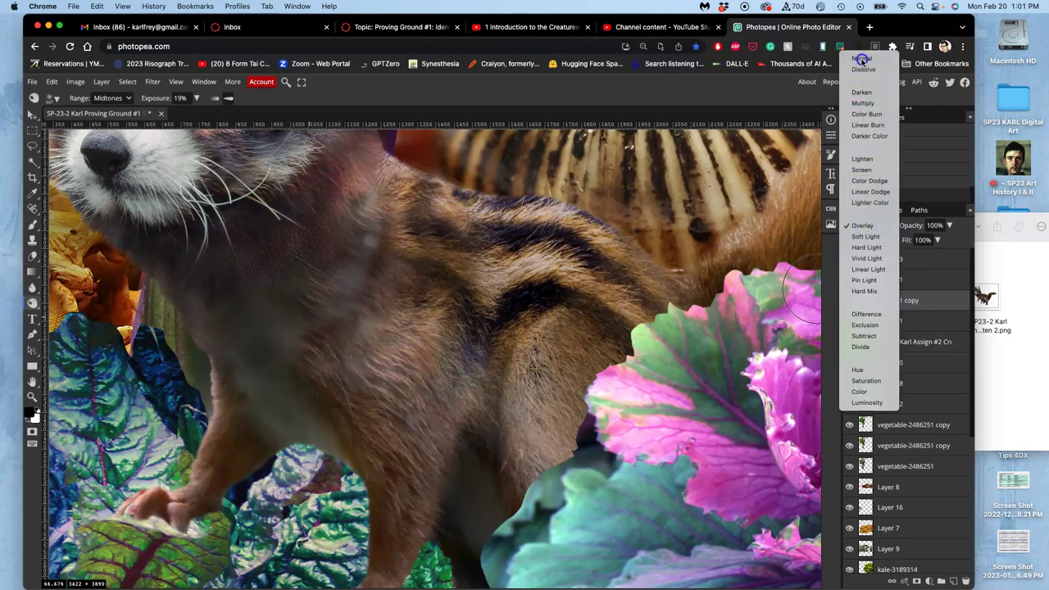
{"action": "left_click", "coordinate": [861, 59]}
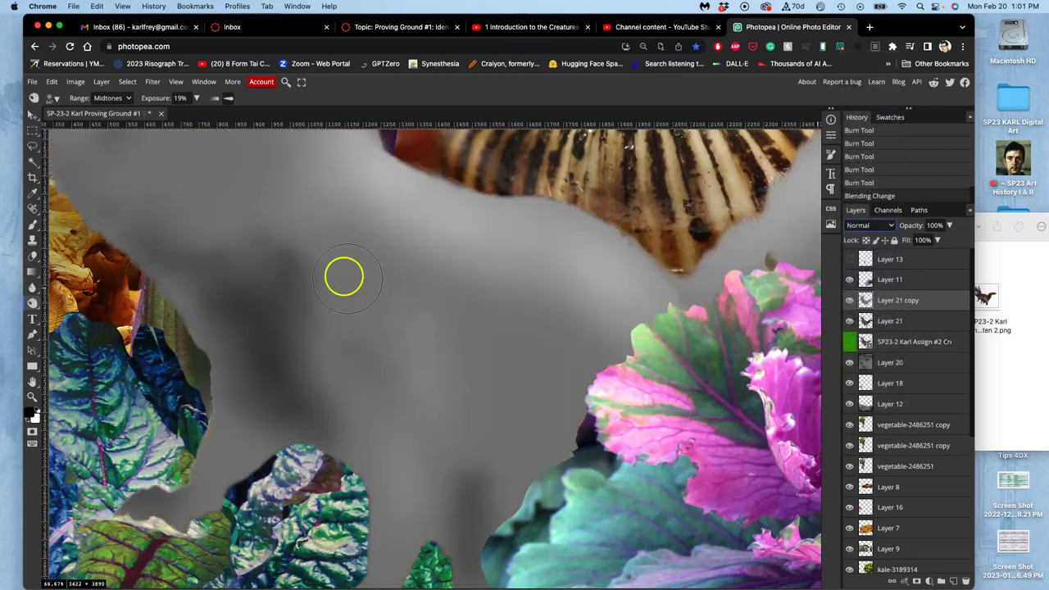
{"action": "mouse_move", "coordinate": [342, 280]}
{"action": "left_mouse_down"}
{"action": "mouse_move", "coordinate": [401, 341]}
{"action": "mouse_move", "coordinate": [381, 370]}
{"action": "mouse_move", "coordinate": [391, 376]}
{"action": "mouse_move", "coordinate": [388, 334]}
{"action": "mouse_move", "coordinate": [390, 399]}
{"action": "mouse_move", "coordinate": [398, 360]}
{"action": "mouse_move", "coordinate": [452, 392]}
{"action": "left_mouse_up"}
{"action": "key", "text": "super+minus"}
{"action": "key", "text": "super+minus"}
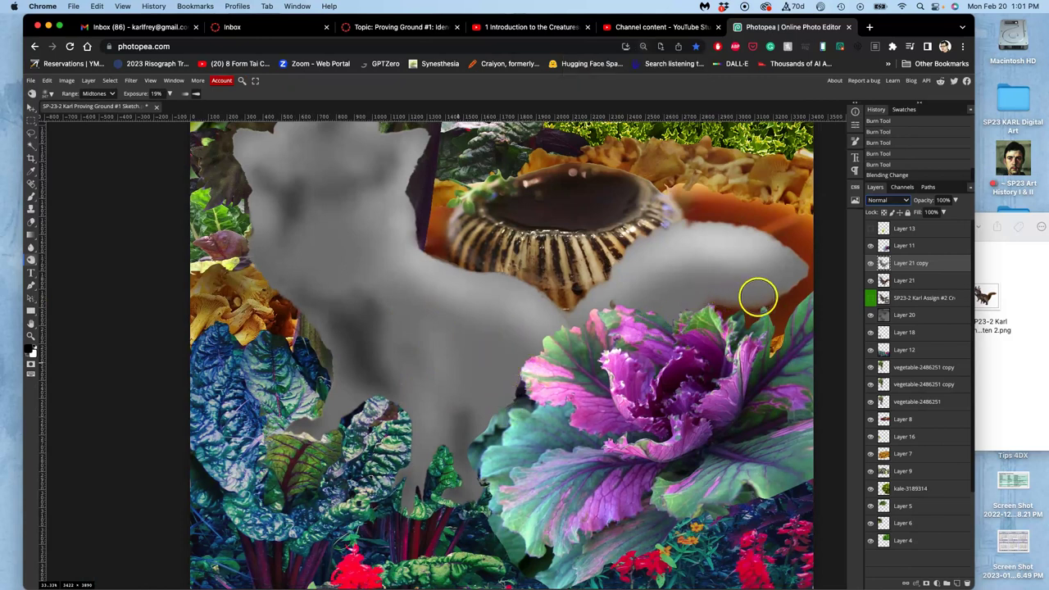
Burn a shadow along the underside of the creature's tail and return Layer 21 copy to Overlay.
{"action": "mouse_move", "coordinate": [649, 321]}
{"action": "left_mouse_down"}
{"action": "mouse_move", "coordinate": [681, 290]}
{"action": "mouse_move", "coordinate": [662, 290]}
{"action": "left_mouse_up"}
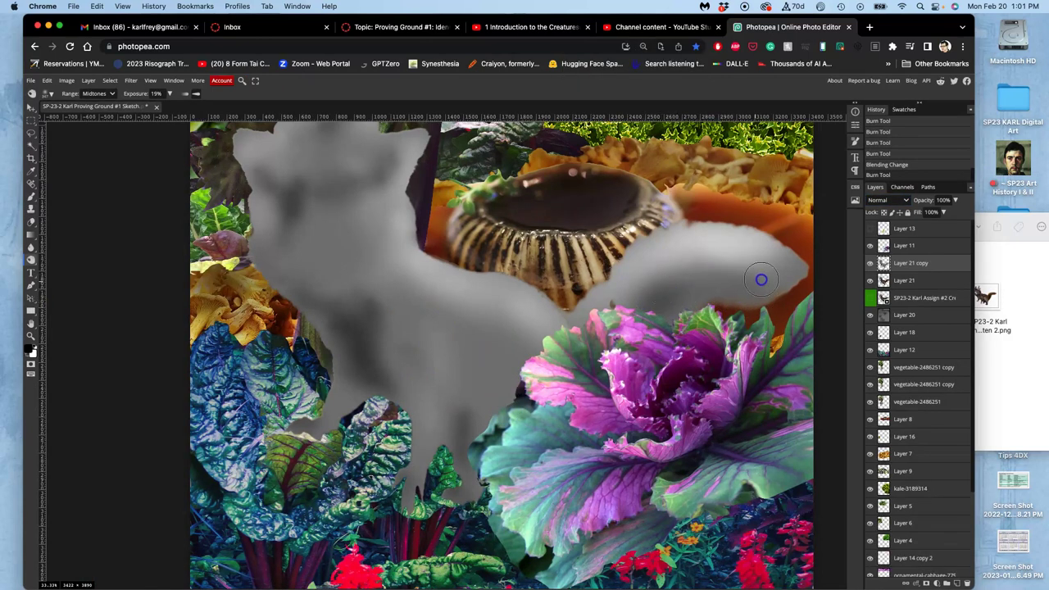
{"action": "left_click_drag", "start_coordinate": [761, 280], "coordinate": [660, 304]}
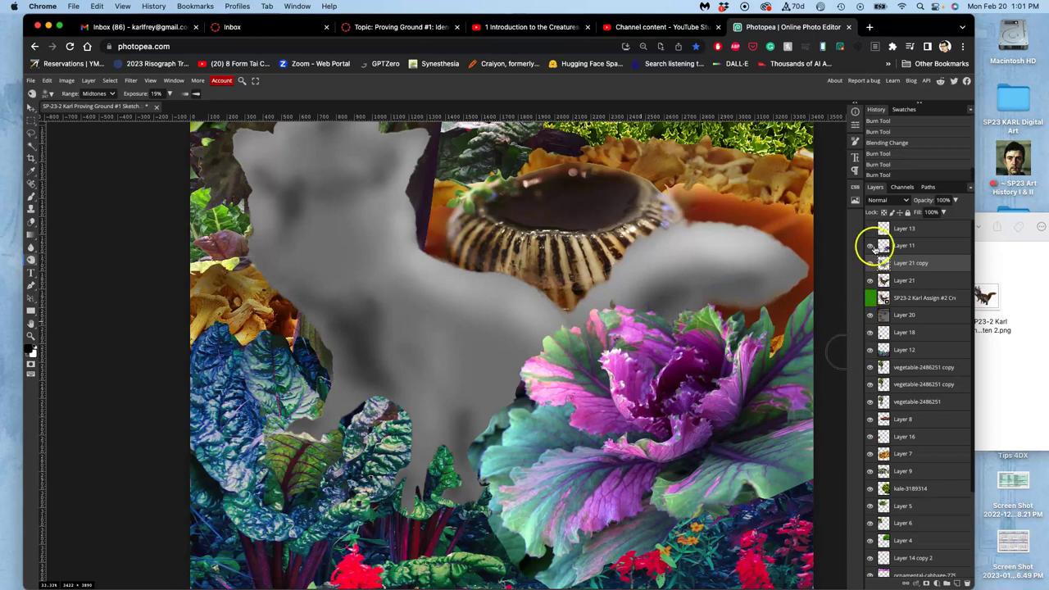
{"action": "left_click", "coordinate": [882, 200]}
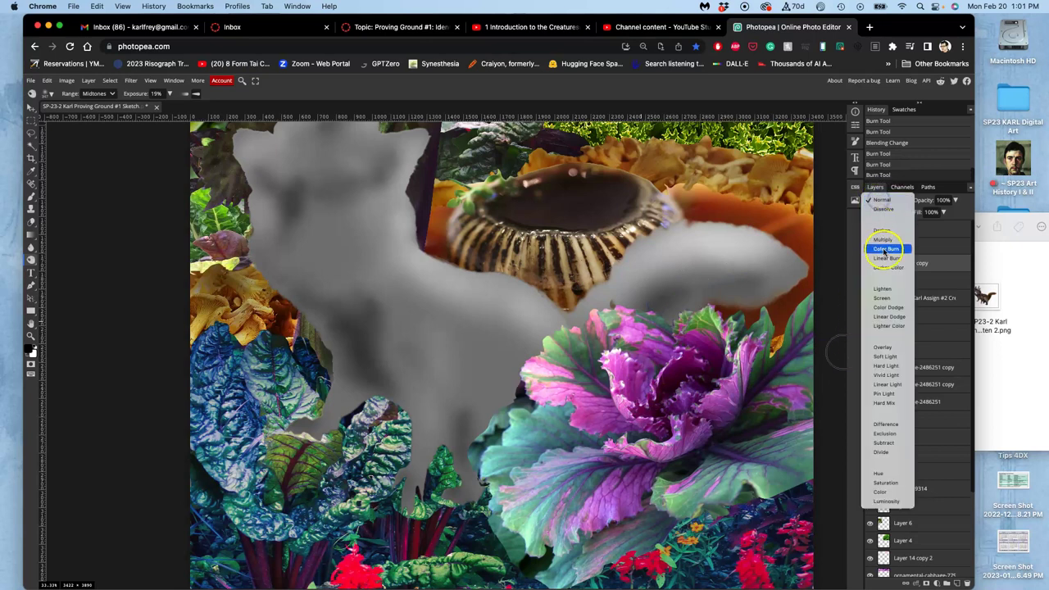
{"action": "left_click", "coordinate": [885, 348]}
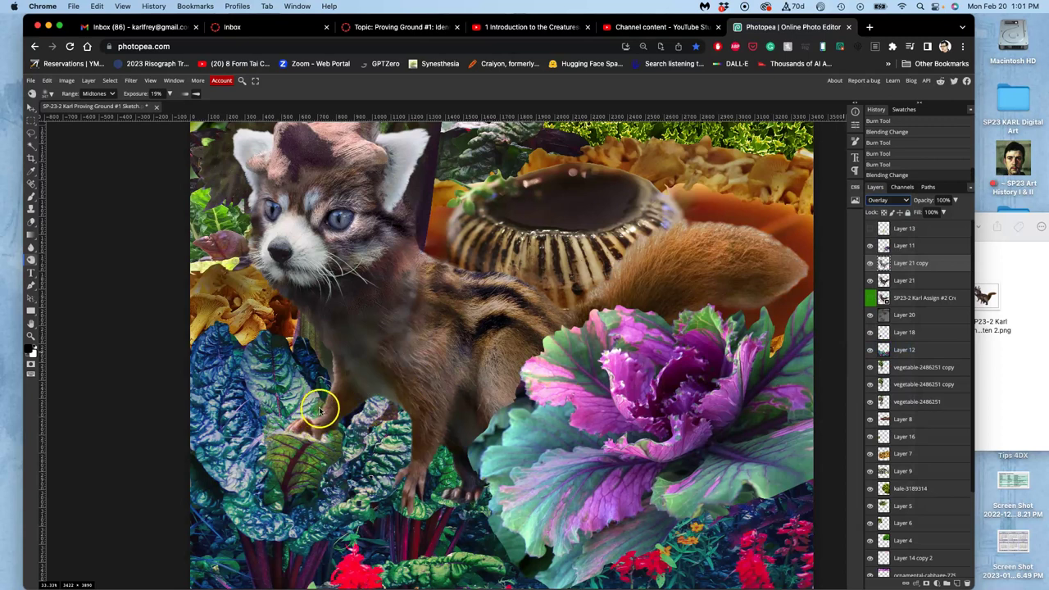
Burn a shadow along the outer edge of the creature's raised front leg, up toward the chest.
{"action": "key", "text": "super+plus"}
{"action": "key", "text": "super+plus"}
{"action": "key", "text": "super+plus"}
{"action": "key", "text": "space"}
{"action": "key", "text": "space"}
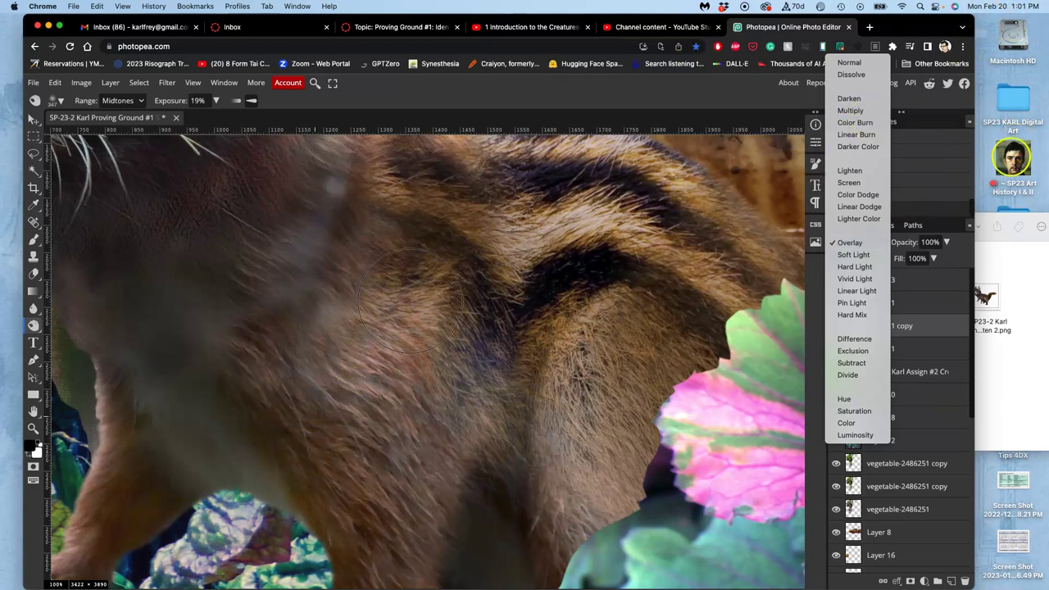
{"action": "left_click", "coordinate": [660, 320]}
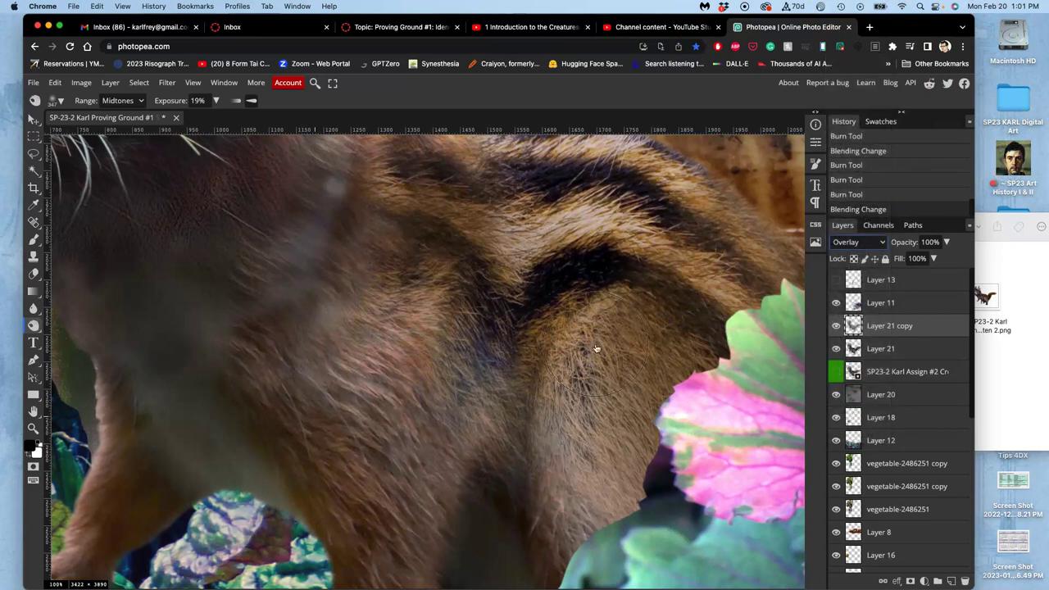
{"action": "scroll", "coordinate": [124, 389], "scroll_direction": "left", "scroll_amount": 3}
{"action": "scroll", "coordinate": [125, 389], "scroll_direction": "down", "scroll_amount": 2}
{"action": "scroll", "coordinate": [125, 390], "scroll_direction": "left", "scroll_amount": 5}
{"action": "scroll", "coordinate": [125, 390], "scroll_direction": "down", "scroll_amount": 4}
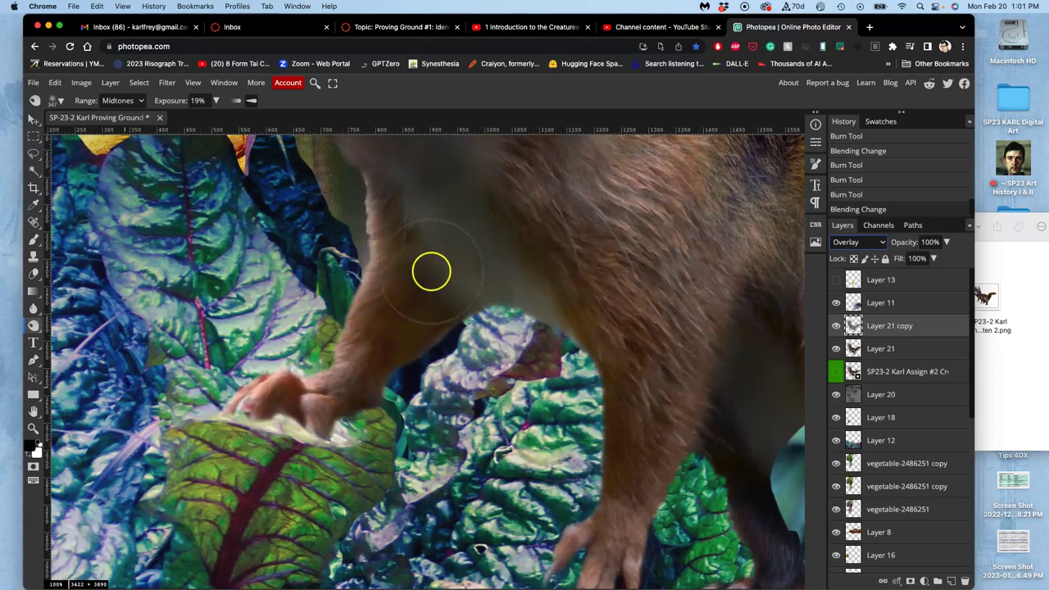
{"action": "mouse_move", "coordinate": [418, 257]}
{"action": "left_mouse_down"}
{"action": "mouse_move", "coordinate": [358, 224]}
{"action": "mouse_move", "coordinate": [366, 233]}
{"action": "left_mouse_up"}
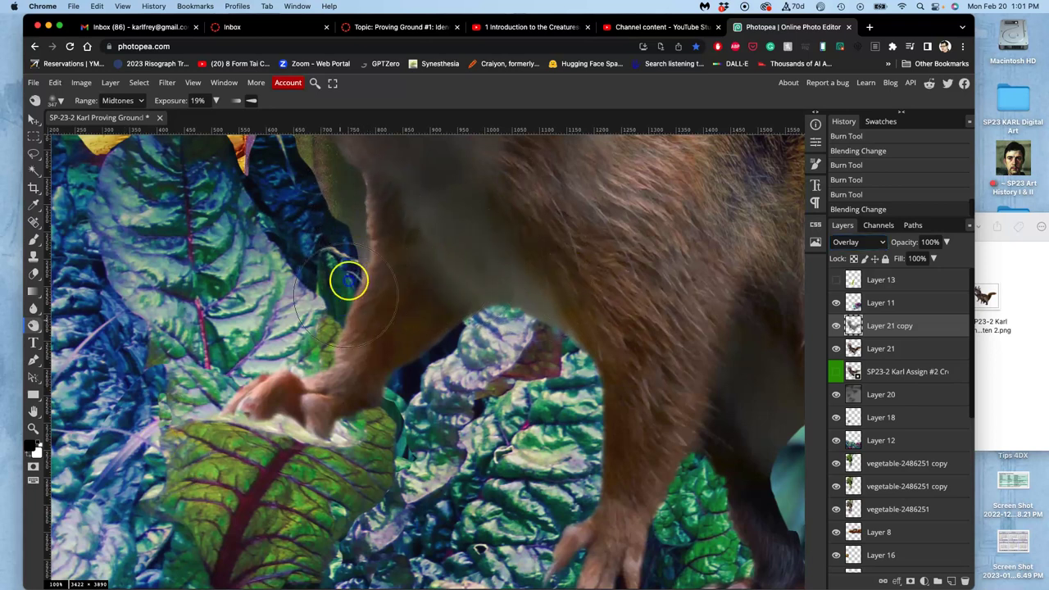
{"action": "left_click_drag", "start_coordinate": [358, 248], "coordinate": [367, 229]}
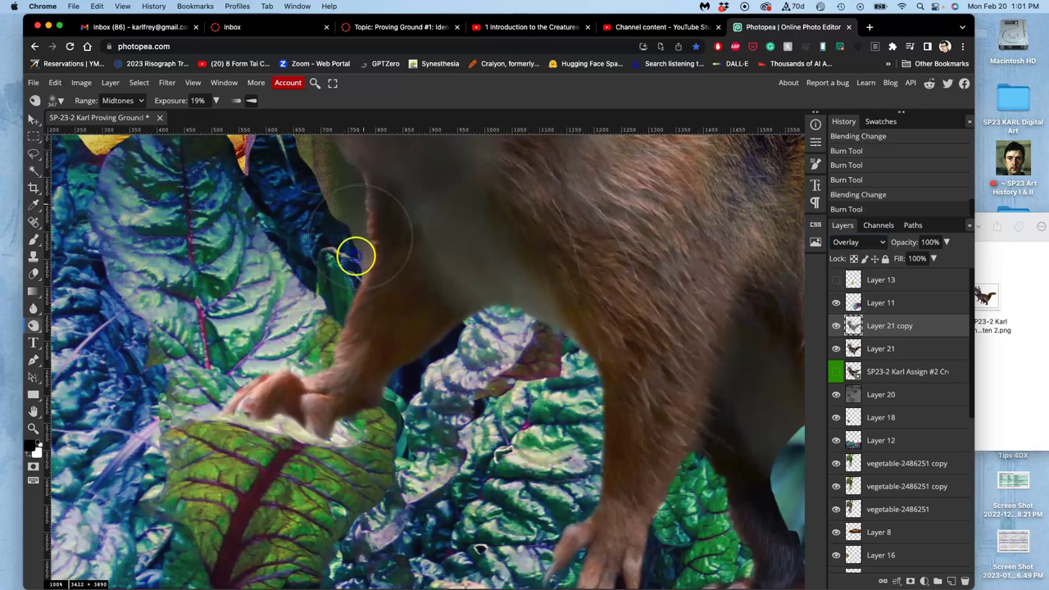
{"action": "left_click_drag", "start_coordinate": [356, 259], "coordinate": [369, 225]}
{"action": "left_click_drag", "start_coordinate": [369, 229], "coordinate": [369, 258]}
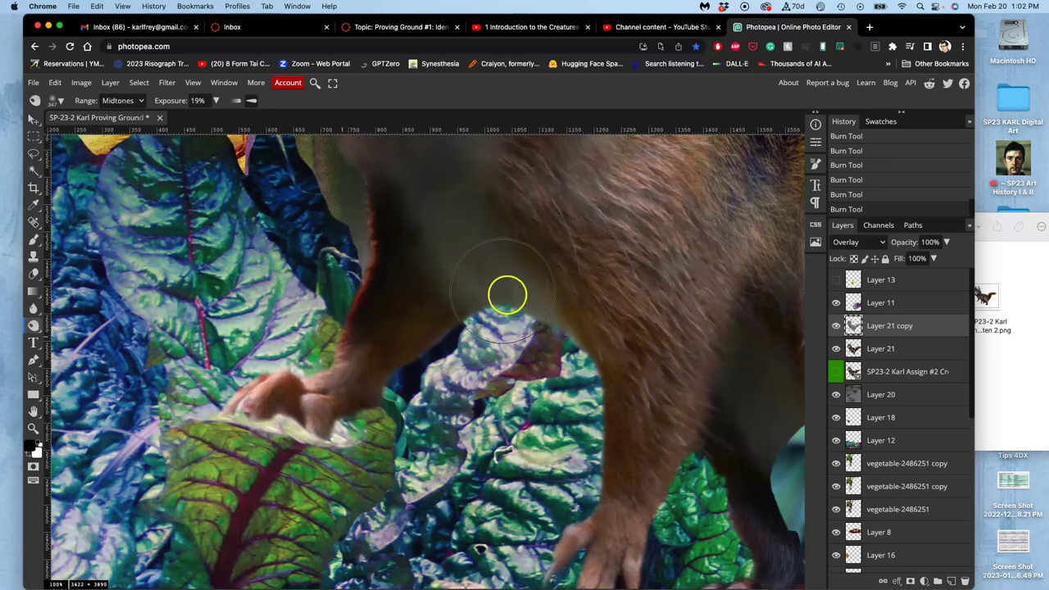
Undo the blend mode change and the burn strokes along the outer edge of the creature's raised front leg.
{"action": "left_click", "coordinate": [855, 247]}
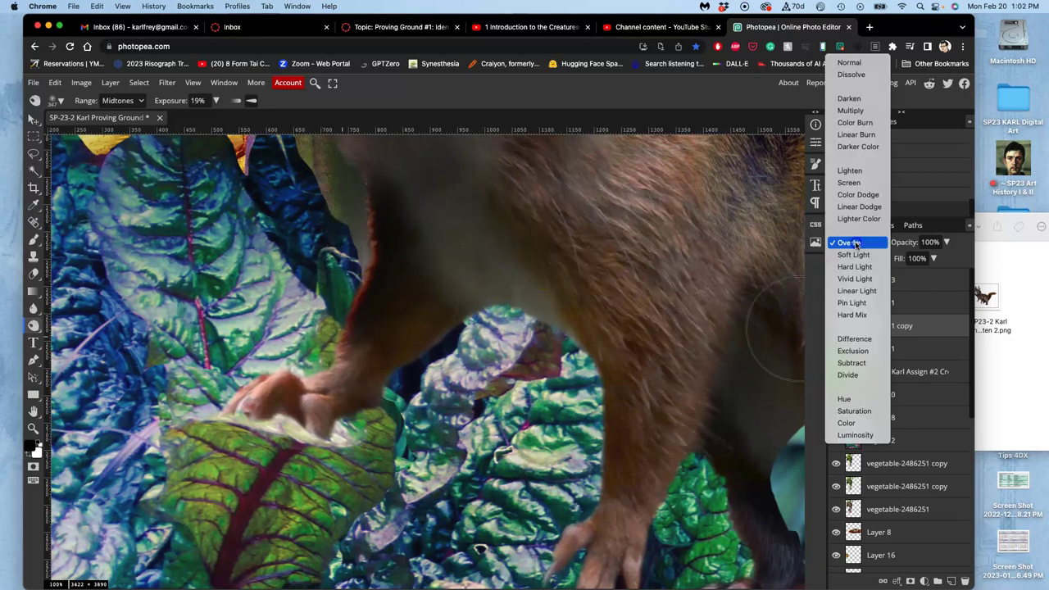
{"action": "left_click", "coordinate": [850, 63]}
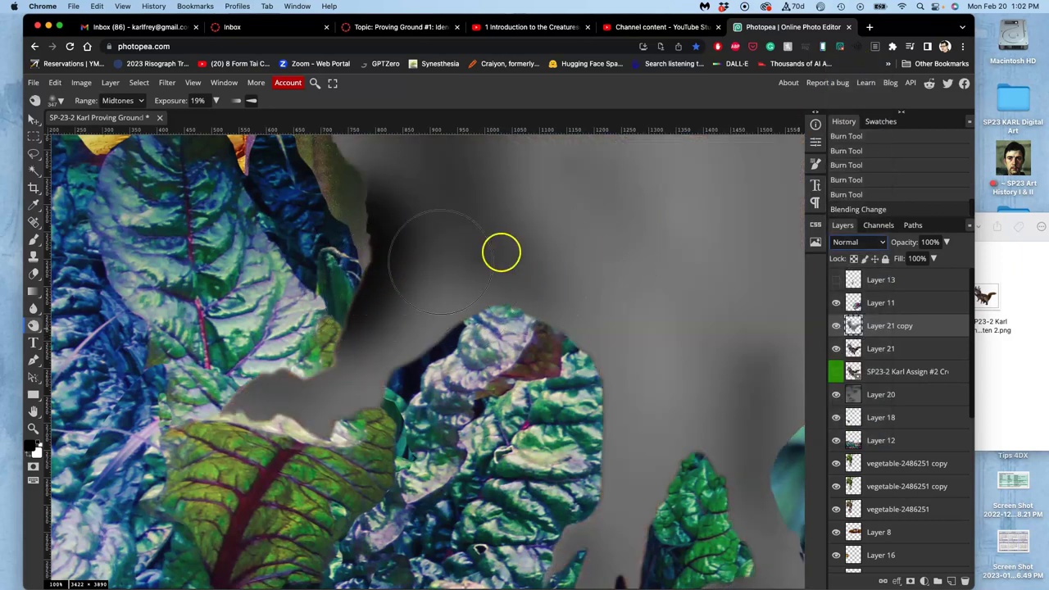
{"action": "key", "text": "super+z"}
{"action": "key", "text": "super+z"}
{"action": "key", "text": "super+z"}
{"action": "key", "text": "super+z"}
{"action": "key", "text": "super+z"}
{"action": "key", "text": "super+z"}
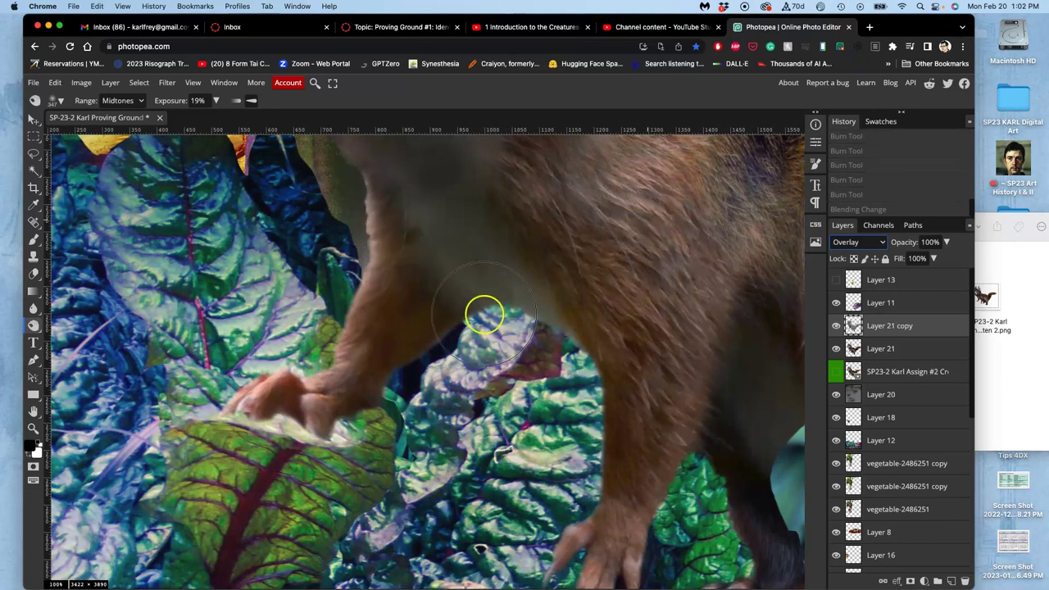
Burn the creature's raised front leg again on Layer 21 copy and compare it with the layer hidden and shown.
{"action": "mouse_move", "coordinate": [396, 243]}
{"action": "left_mouse_down"}
{"action": "mouse_move", "coordinate": [393, 341]}
{"action": "mouse_move", "coordinate": [359, 394]}
{"action": "left_mouse_up"}
{"action": "left_click", "coordinate": [836, 326]}
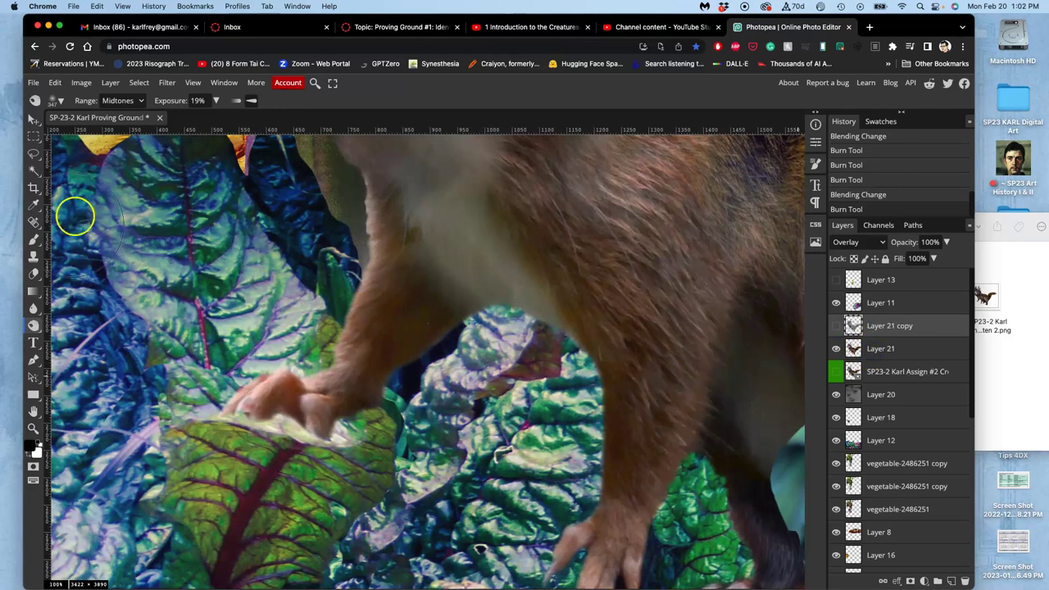
{"action": "left_click", "coordinate": [836, 326]}
Set Layer 21 copy to Normal and the burn range to Highlights, and try burning the raised front leg's outer edge.
{"action": "left_click", "coordinate": [857, 242]}
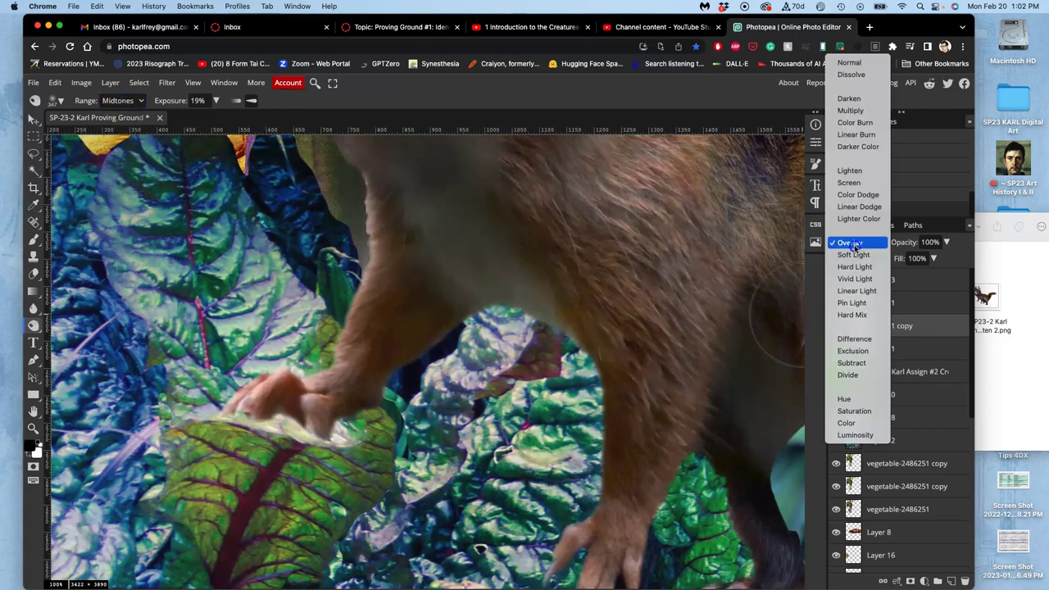
{"action": "left_click", "coordinate": [850, 64]}
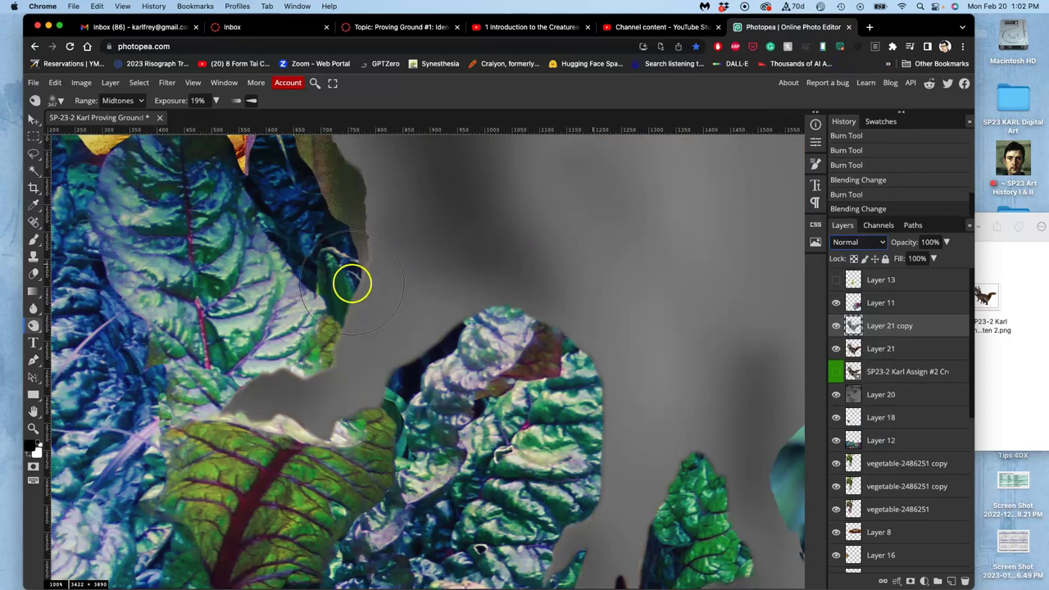
{"action": "left_click", "coordinate": [128, 102]}
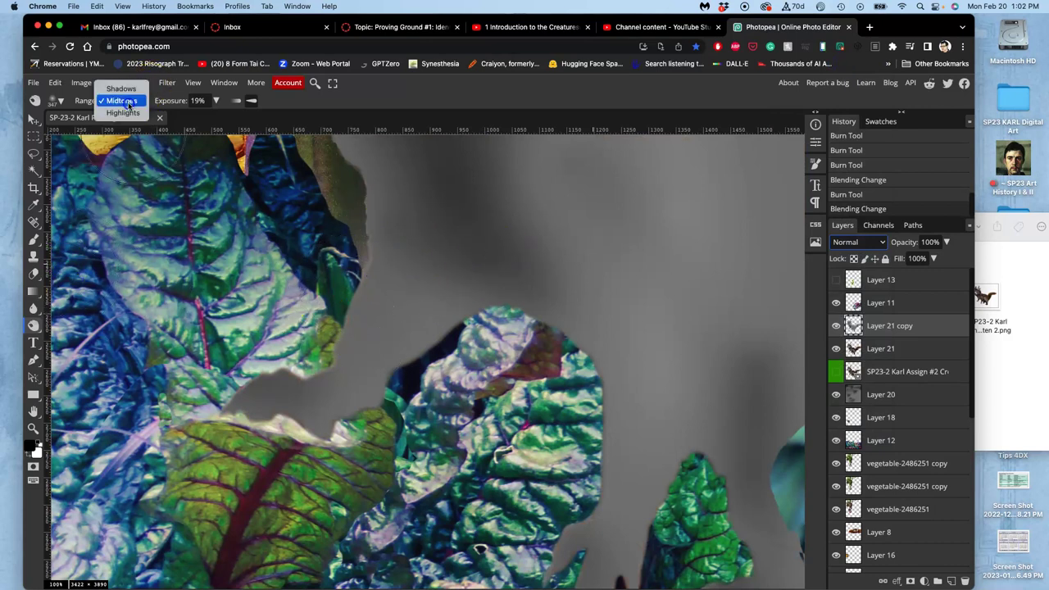
{"action": "left_click", "coordinate": [124, 112]}
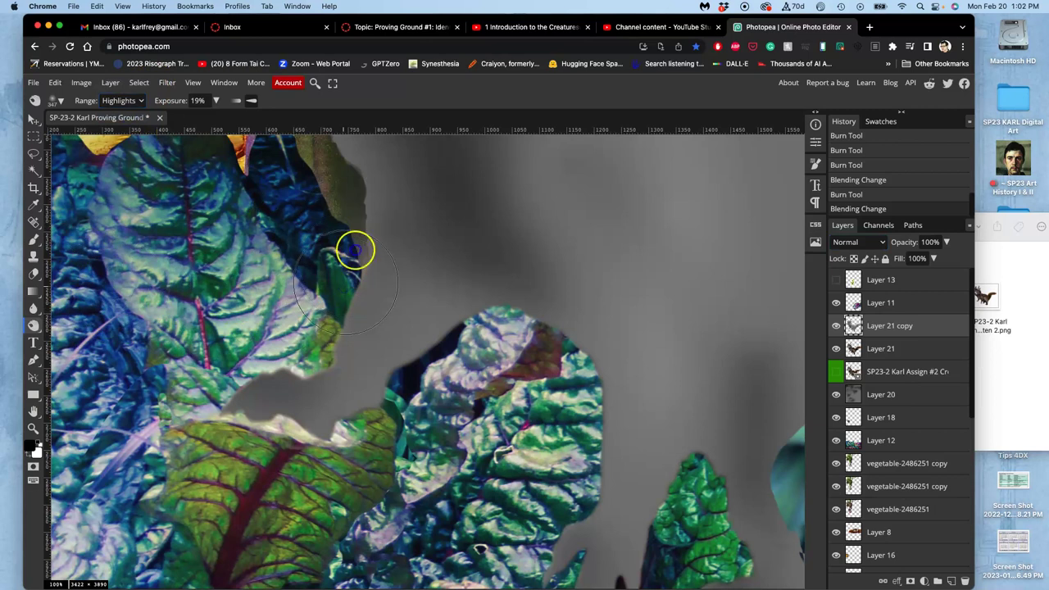
{"action": "left_click_drag", "start_coordinate": [354, 204], "coordinate": [332, 329]}
{"action": "key", "text": "super+z"}
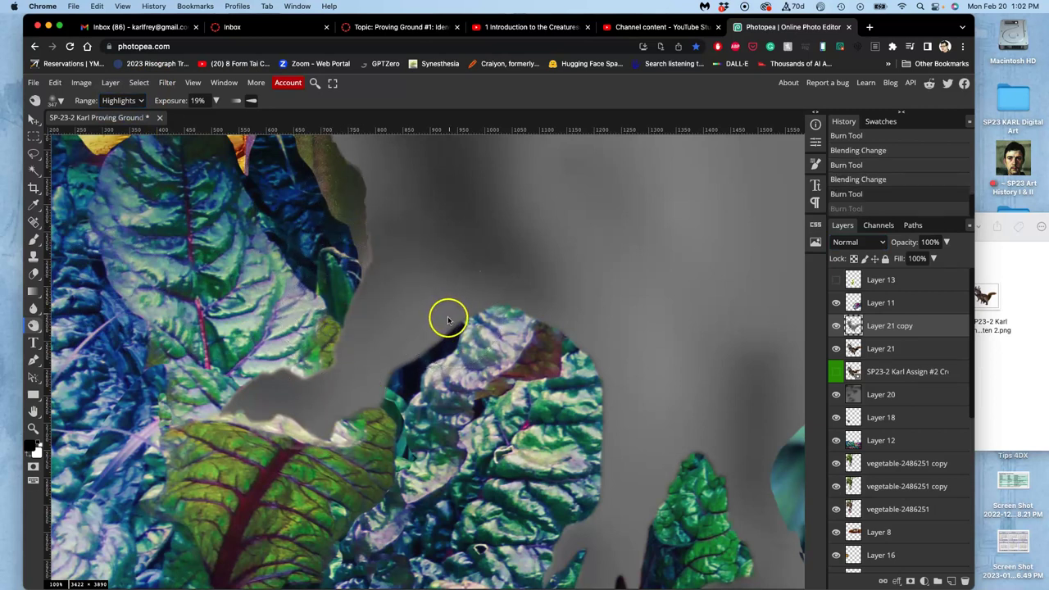
Hide Layer 21 copy and burn the edges of the creature's front legs directly on Layer 21.
{"action": "left_click", "coordinate": [852, 349]}
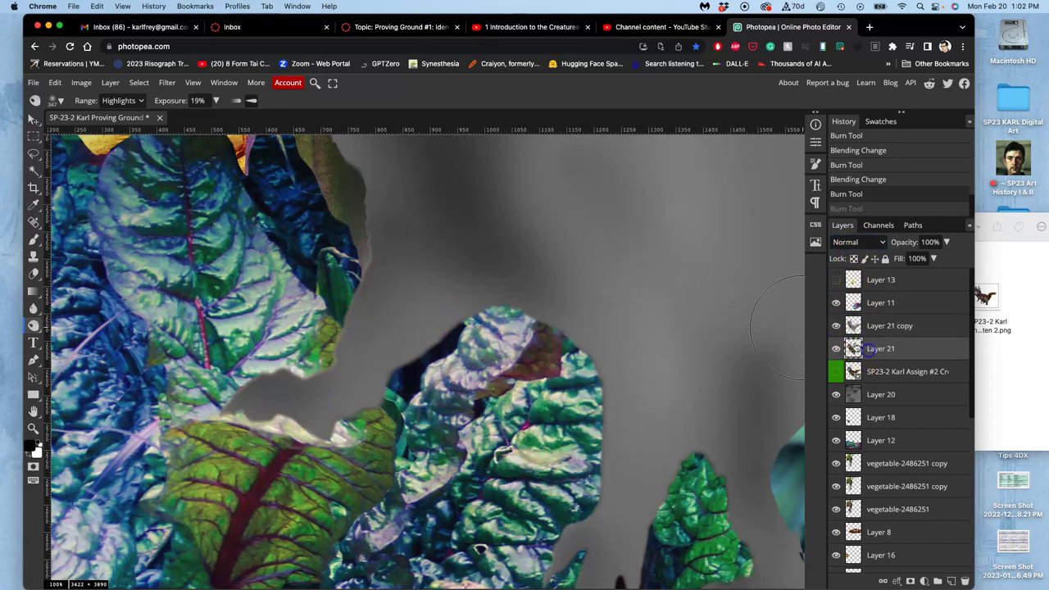
{"action": "left_click", "coordinate": [837, 326]}
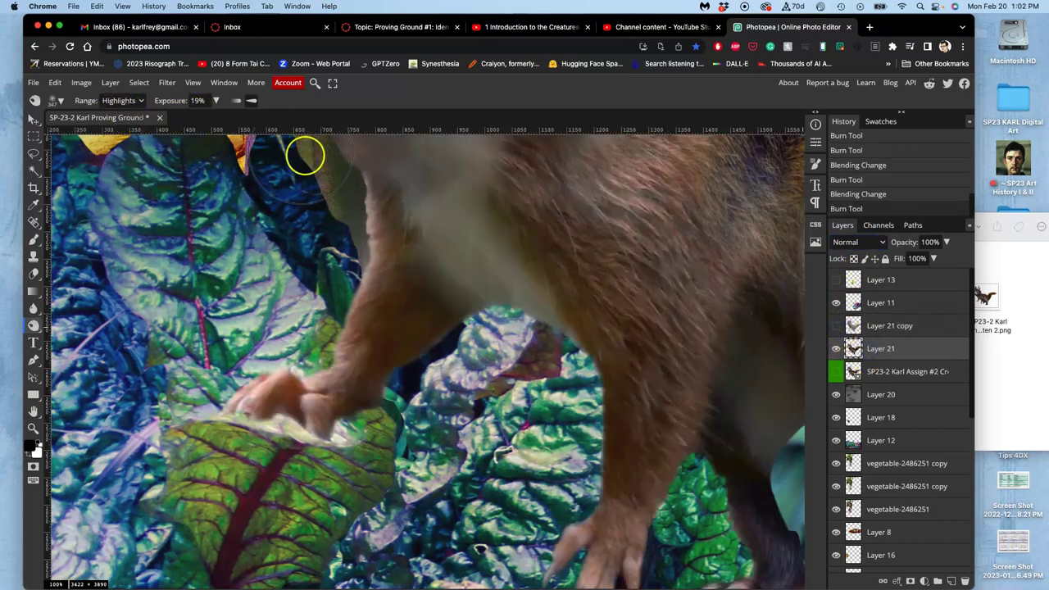
{"action": "mouse_move", "coordinate": [359, 210]}
{"action": "left_mouse_down"}
{"action": "mouse_move", "coordinate": [307, 489]}
{"action": "mouse_move", "coordinate": [339, 285]}
{"action": "mouse_move", "coordinate": [327, 330]}
{"action": "mouse_move", "coordinate": [244, 388]}
{"action": "mouse_move", "coordinate": [314, 359]}
{"action": "mouse_move", "coordinate": [296, 391]}
{"action": "mouse_move", "coordinate": [284, 406]}
{"action": "mouse_move", "coordinate": [255, 404]}
{"action": "left_mouse_up"}
{"action": "mouse_move", "coordinate": [579, 510]}
{"action": "left_mouse_down"}
{"action": "mouse_move", "coordinate": [544, 551]}
{"action": "mouse_move", "coordinate": [615, 548]}
{"action": "mouse_move", "coordinate": [631, 456]}
{"action": "mouse_move", "coordinate": [620, 457]}
{"action": "mouse_move", "coordinate": [618, 484]}
{"action": "mouse_move", "coordinate": [616, 425]}
{"action": "left_mouse_up"}
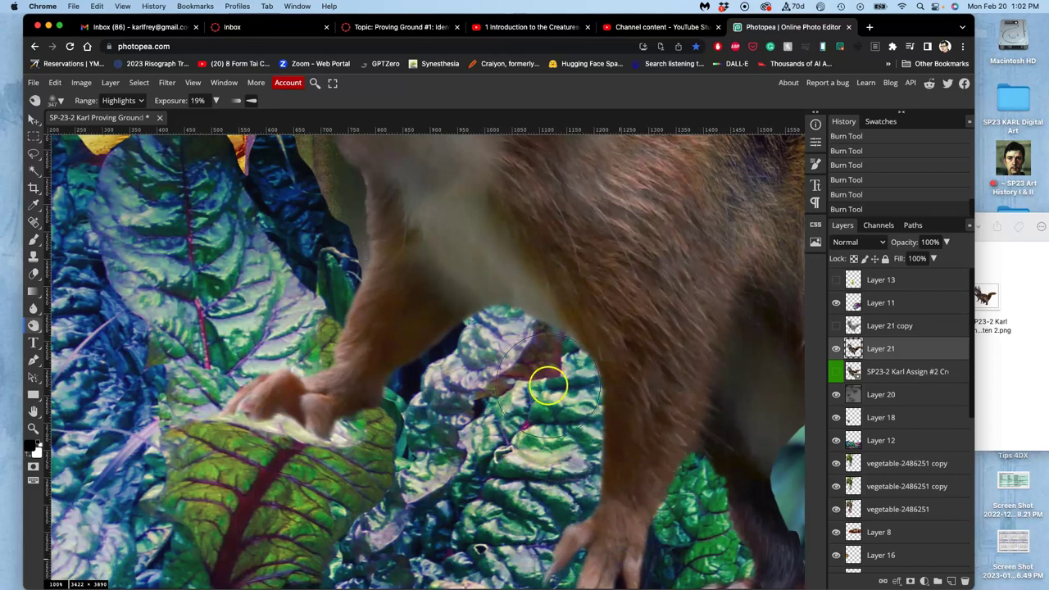
{"action": "left_click_drag", "start_coordinate": [413, 241], "coordinate": [426, 373]}
{"action": "mouse_move", "coordinate": [364, 327]}
{"action": "left_mouse_down"}
{"action": "mouse_move", "coordinate": [364, 312]}
{"action": "mouse_move", "coordinate": [367, 321]}
{"action": "left_mouse_up"}
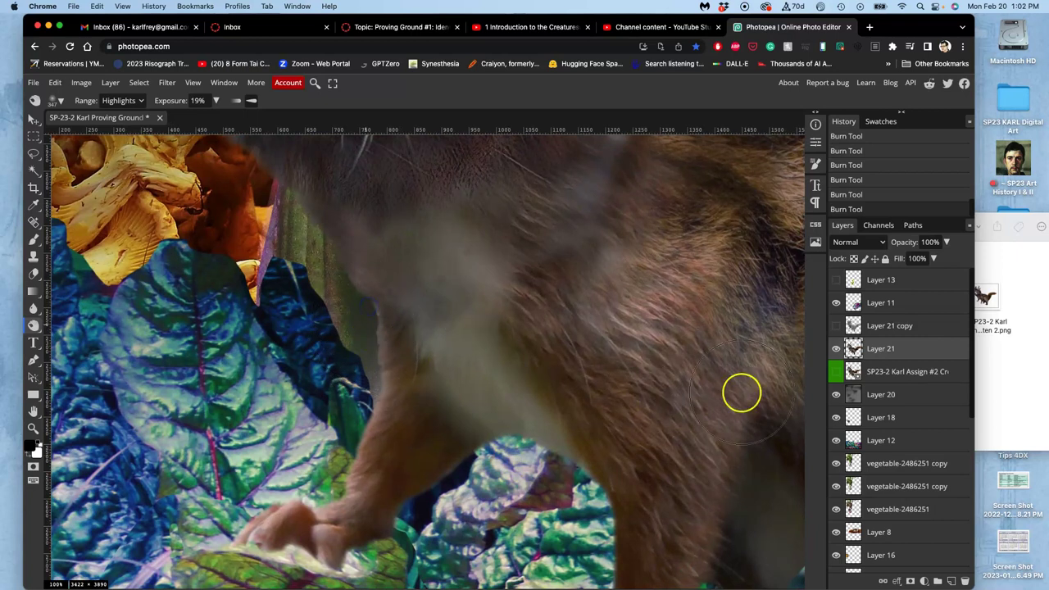
Show Layer 21 copy and return it to Overlay blend mode.
{"action": "left_click", "coordinate": [836, 327]}
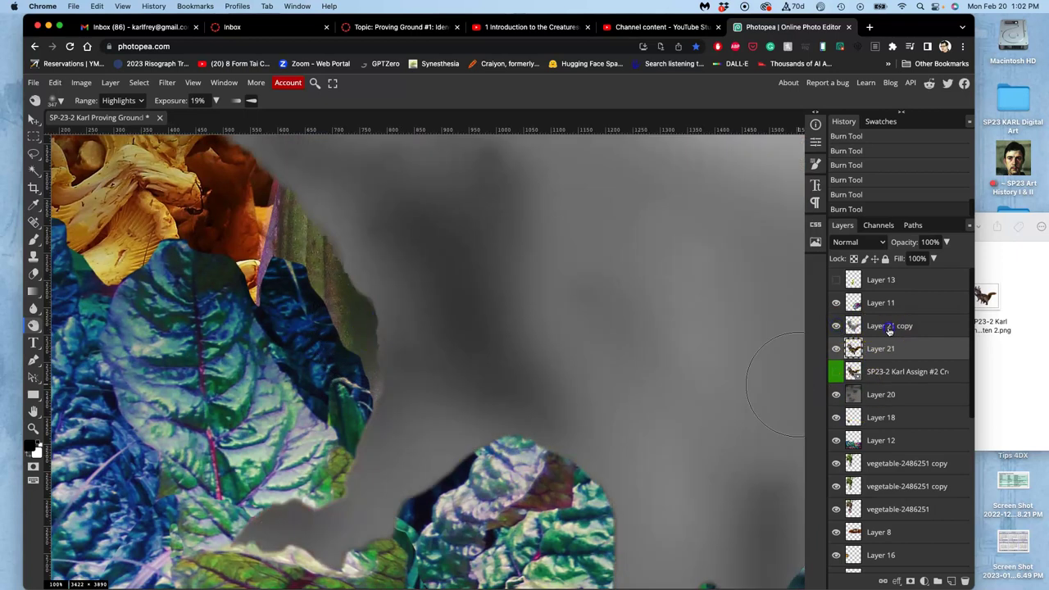
{"action": "left_click", "coordinate": [862, 250]}
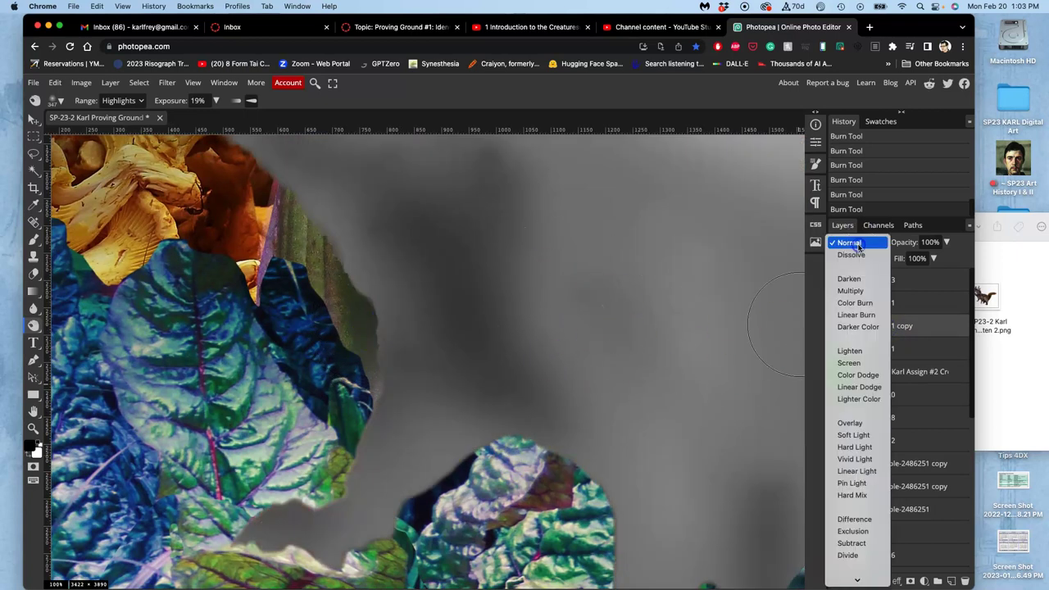
{"action": "left_click", "coordinate": [850, 423]}
Compare the whole composite with and without the shading on Layer 21 copy, and examine the creature more closely.
{"action": "key", "text": "super+minus"}
{"action": "key", "text": "super+minus"}
{"action": "key", "text": "super+minus"}
{"action": "key", "text": "super+minus"}
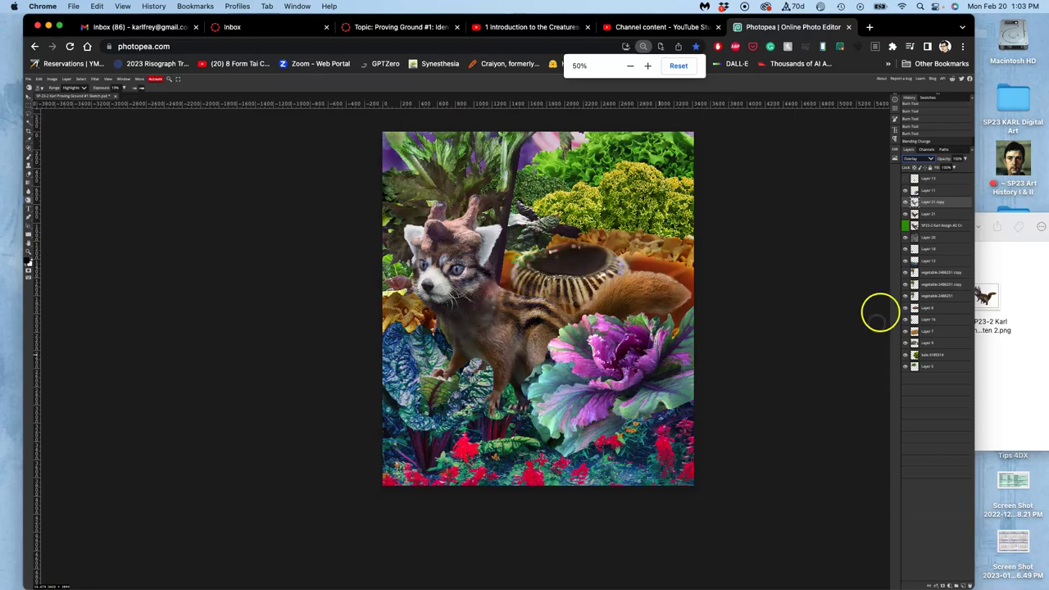
{"action": "left_click", "coordinate": [906, 203]}
{"action": "left_click", "coordinate": [905, 203]}
{"action": "left_click", "coordinate": [905, 203]}
{"action": "left_click", "coordinate": [905, 203]}
{"action": "left_click", "coordinate": [905, 202]}
{"action": "left_click", "coordinate": [905, 202]}
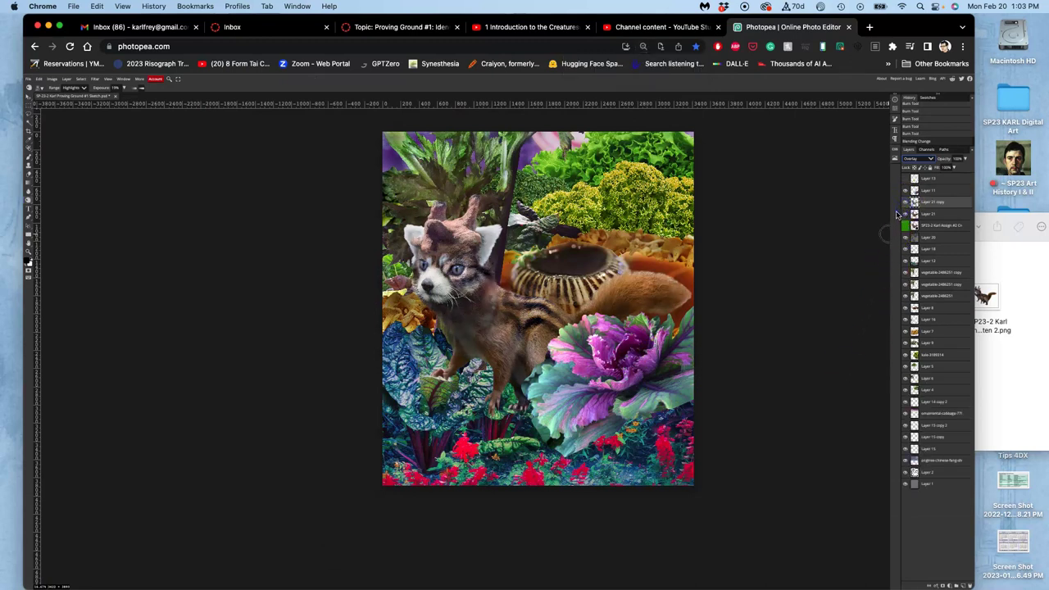
{"action": "key", "text": "super+equal"}
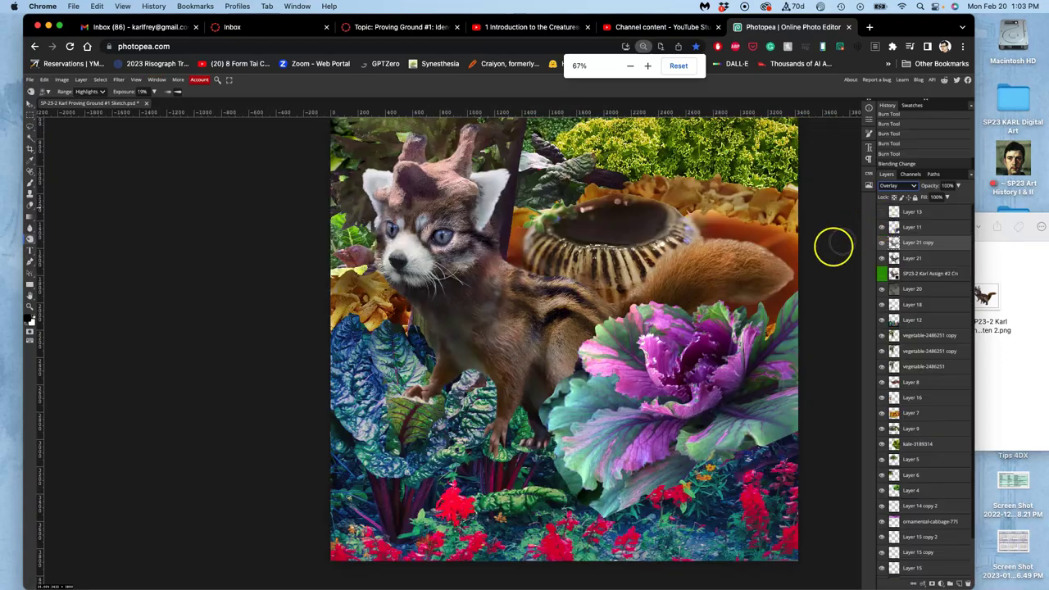
{"action": "key", "text": "space"}
{"action": "key", "text": "space"}
{"action": "key", "text": "space"}
{"action": "key", "text": "space"}
{"action": "key", "text": "space"}
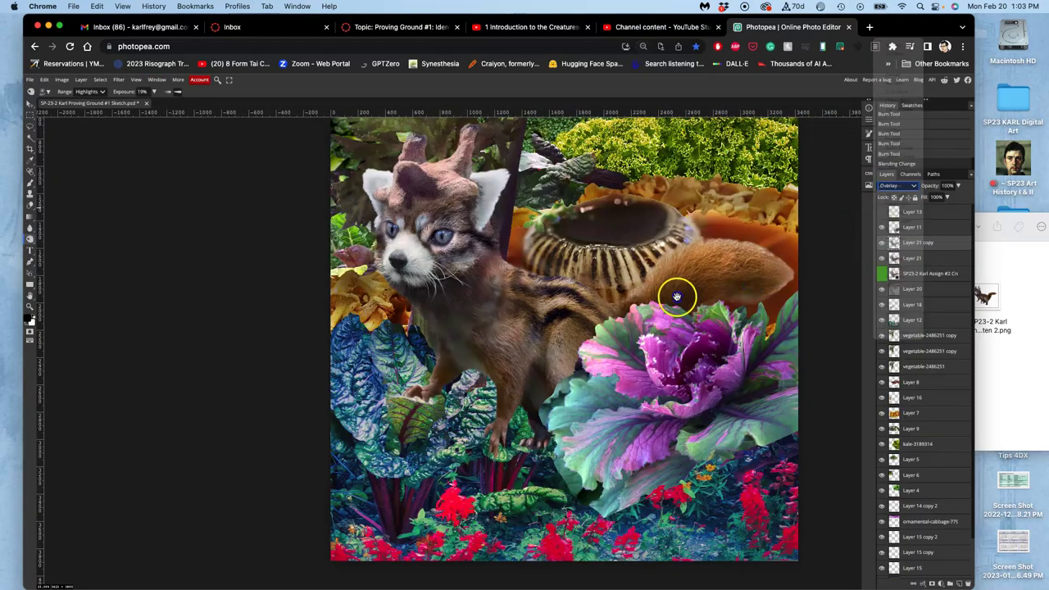
Review the past student example and scoring rubric for Proving Ground #1 in the course discussion topic.
{"action": "left_click", "coordinate": [374, 29]}
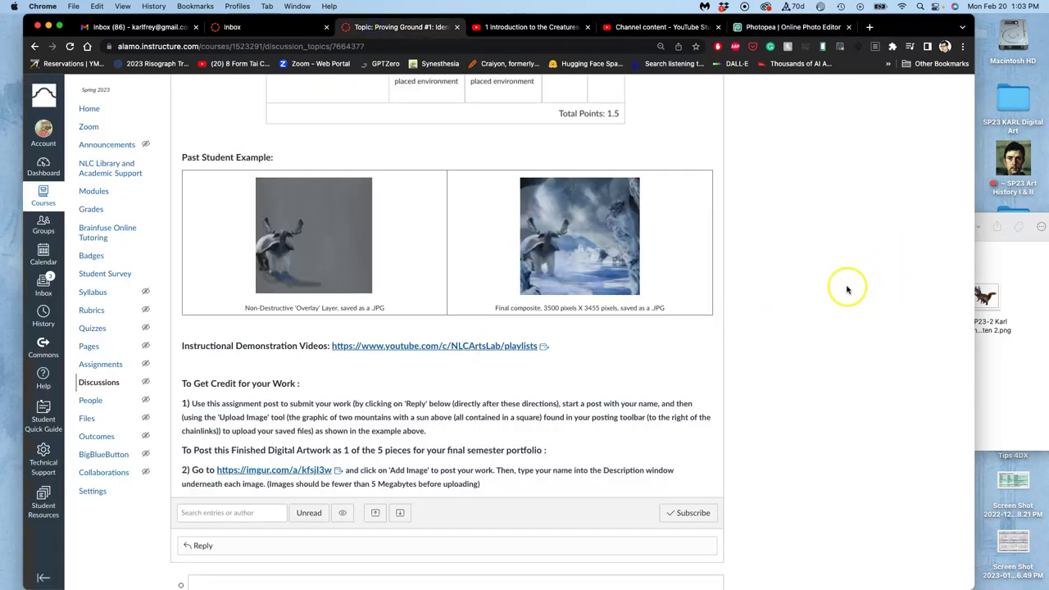
{"action": "scroll", "coordinate": [551, 305], "scroll_direction": "up", "scroll_amount": 10}
{"action": "scroll", "coordinate": [551, 246], "scroll_direction": "down", "scroll_amount": 4}
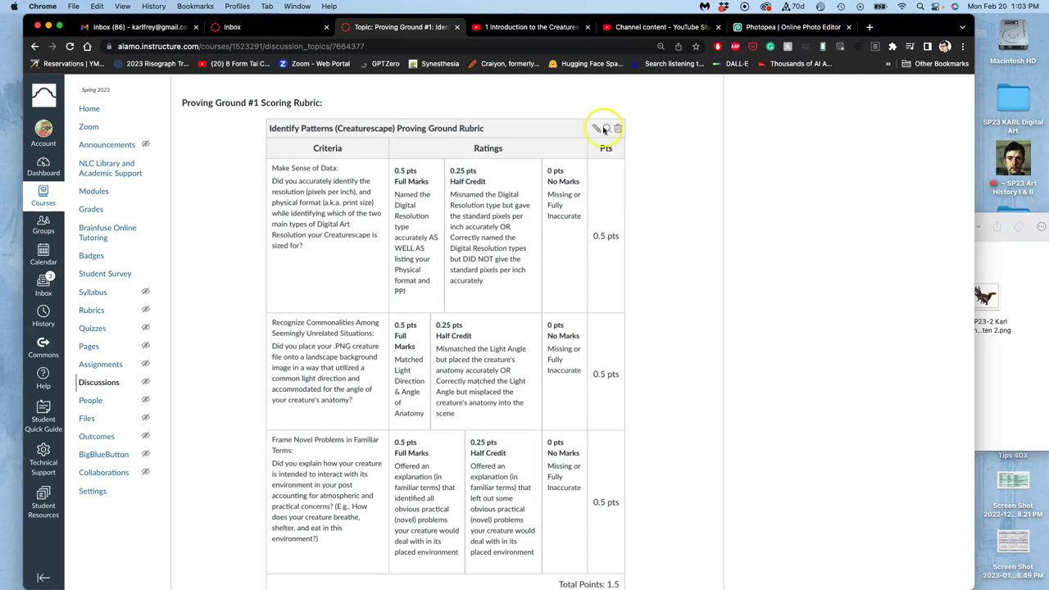
Return to Photopea and save the composite, dismissing the browser's webpage save dialog.
{"action": "left_click_drag", "start_coordinate": [971, 15], "coordinate": [966, 40]}
{"action": "left_click_drag", "start_coordinate": [901, 48], "coordinate": [913, 50]}
{"action": "left_click", "coordinate": [830, 53]}
{"action": "key", "text": "super+s"}
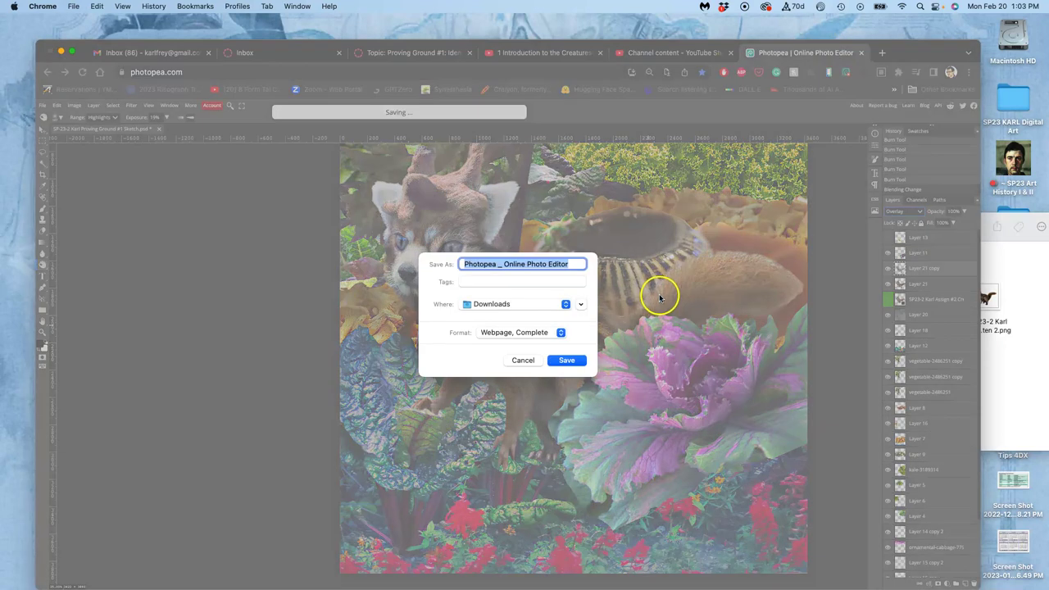
{"action": "left_click", "coordinate": [522, 361]}
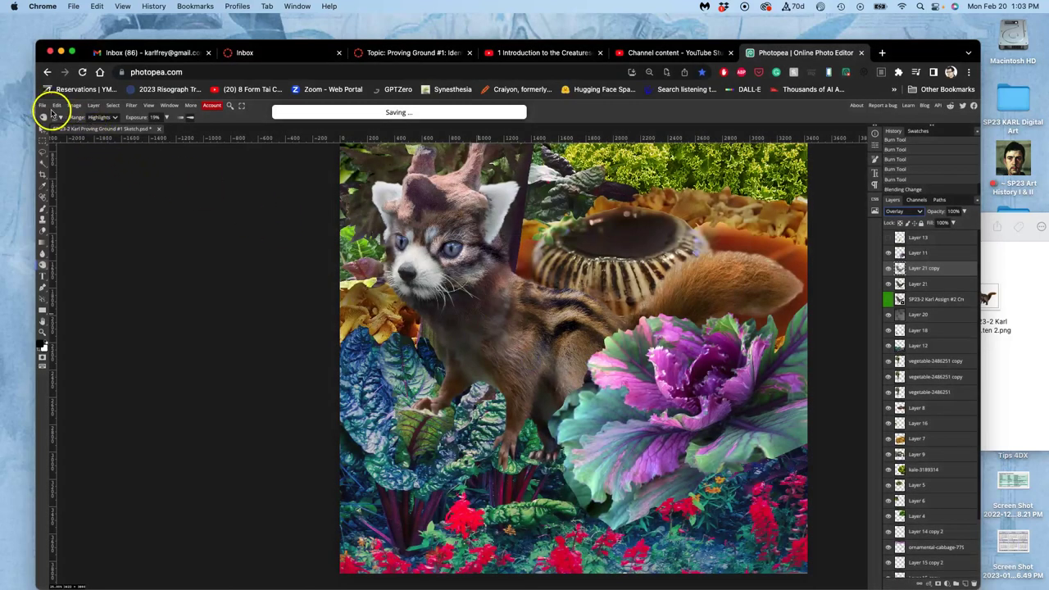
Save the Proving Ground #1 sketch PSD again and bring the Assign #2 folder window forward in Finder.
{"action": "left_click", "coordinate": [998, 244]}
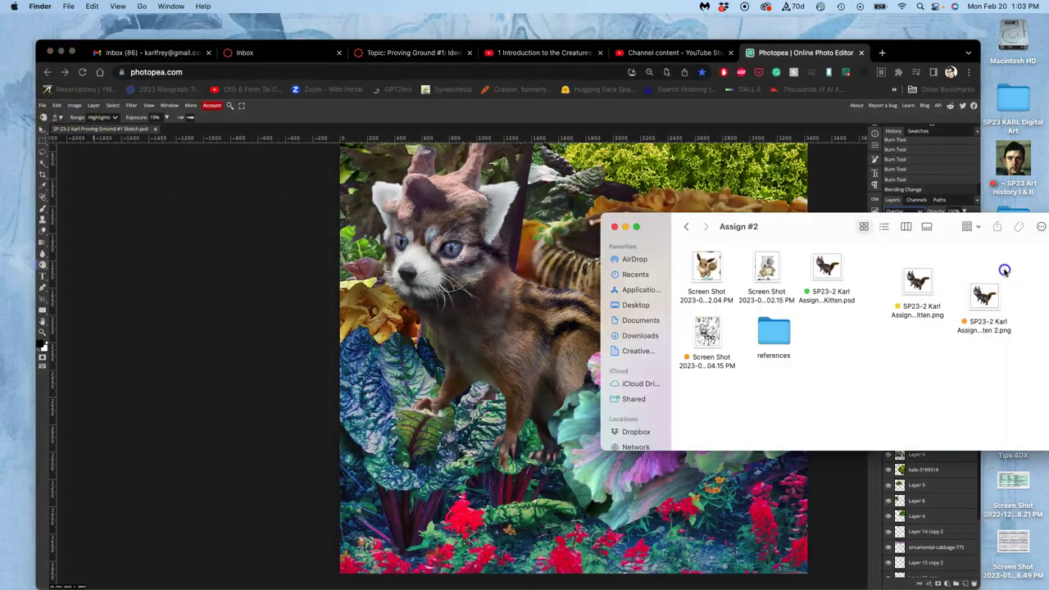
{"action": "left_click", "coordinate": [313, 247]}
{"action": "left_click", "coordinate": [42, 106]}
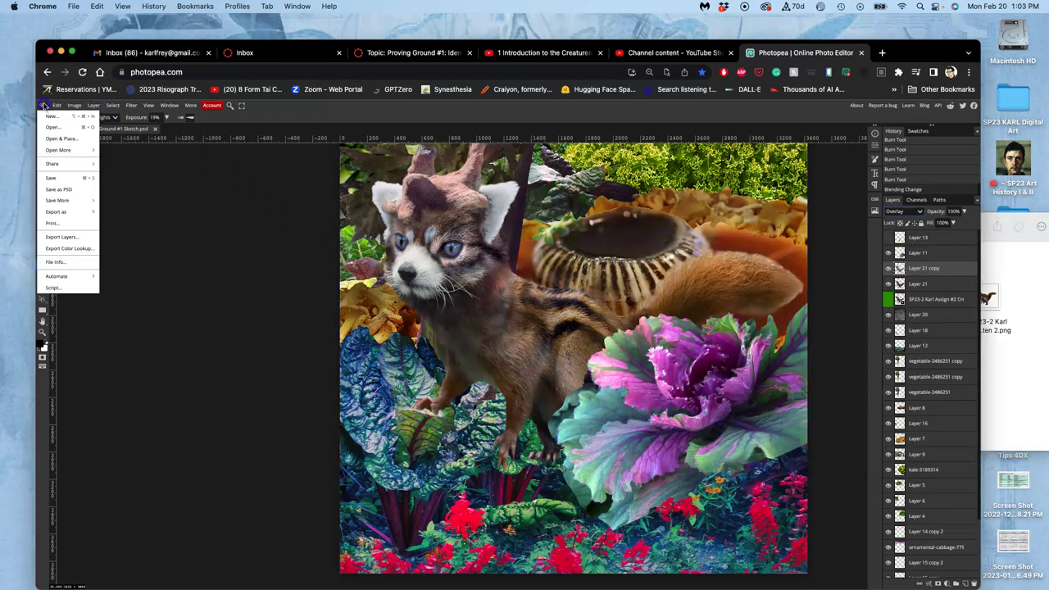
{"action": "left_click", "coordinate": [55, 178]}
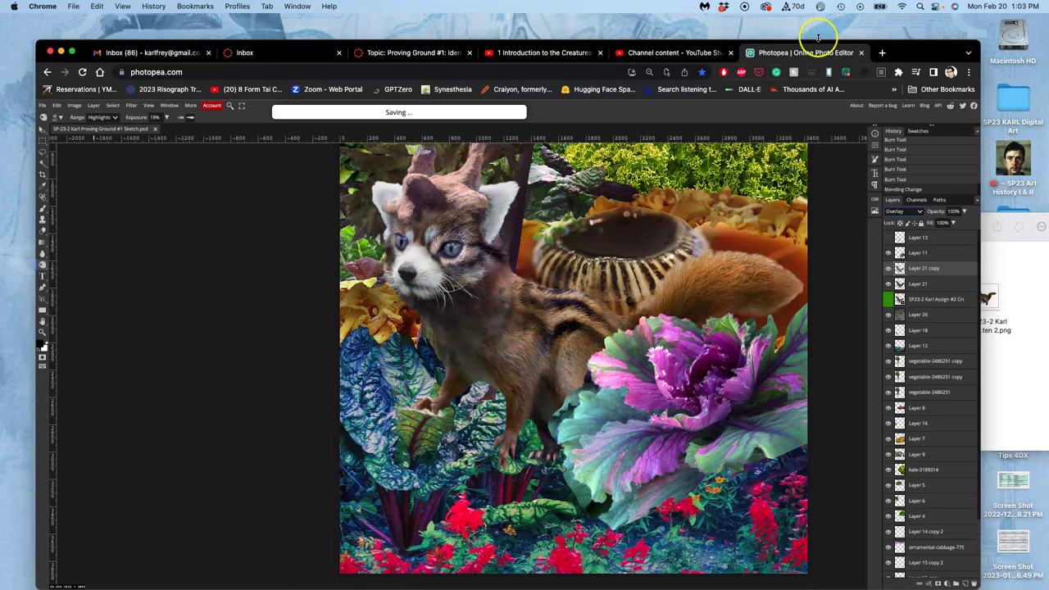
{"action": "left_click_drag", "start_coordinate": [906, 53], "coordinate": [871, 52]}
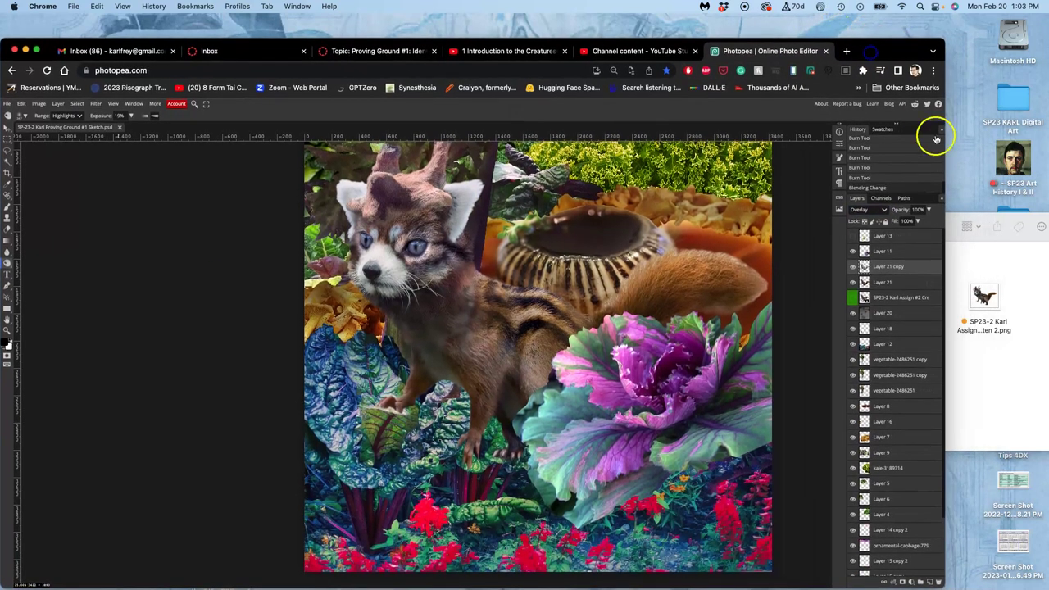
{"action": "left_click", "coordinate": [988, 260]}
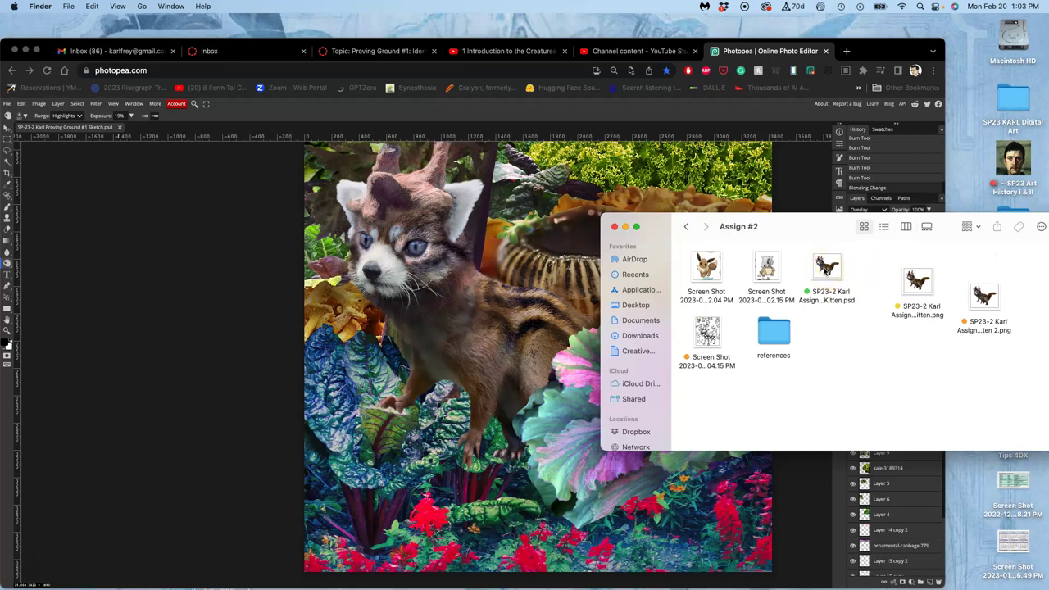
Close the current Photopea tab and load photopea.com in a new browser tab.
{"action": "left_click", "coordinate": [828, 52]}
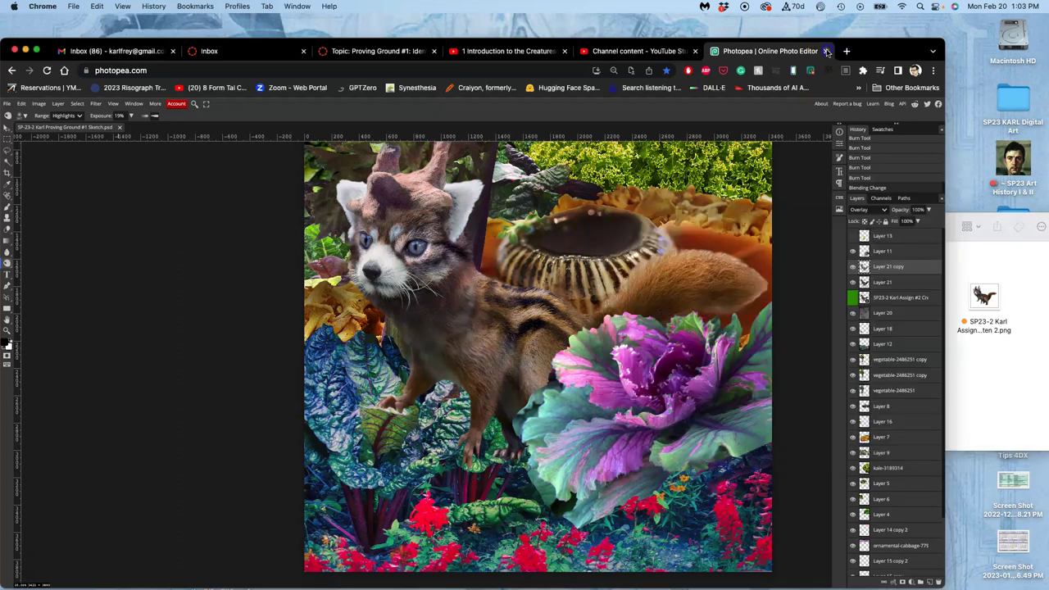
{"action": "left_click", "coordinate": [979, 265]}
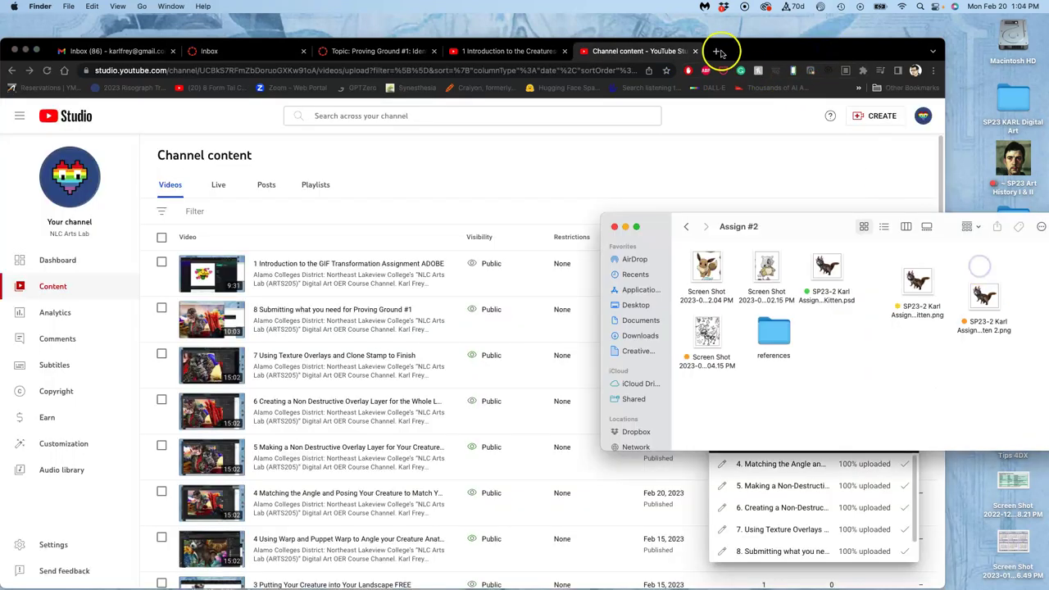
{"action": "left_click", "coordinate": [717, 51]}
{"action": "type", "text": "photopea.com"}
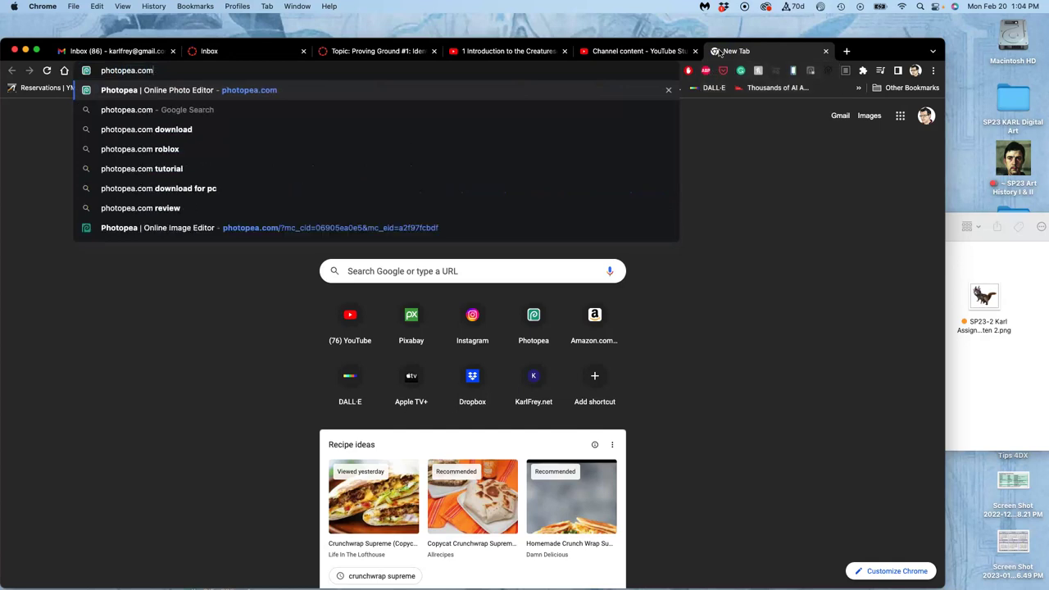
{"action": "key", "text": "Return"}
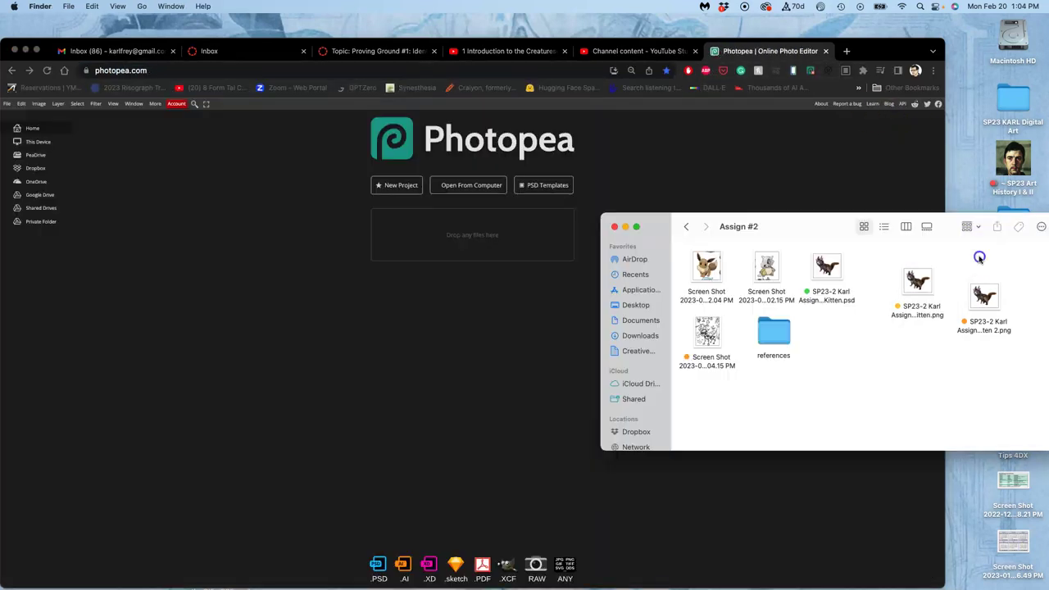